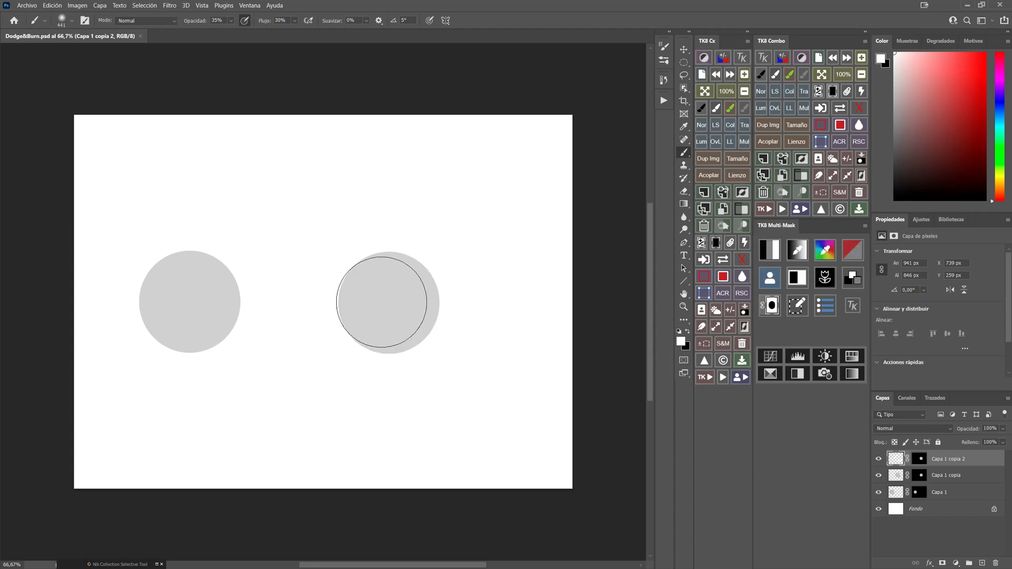
- Set the brush to 20% opacity and 20% flow at size 117 and lightly paint white on the right circle's upper-left area
mouse_move(409, 308)
left_mouse_down()
mouse_move(361, 308)
mouse_move(347, 293)
mouse_move(358, 294)
left_mouse_up()
left_click_drag(197, 21, 194, 22)
left_click(280, 20)
type("20")
left_click(497, 29)
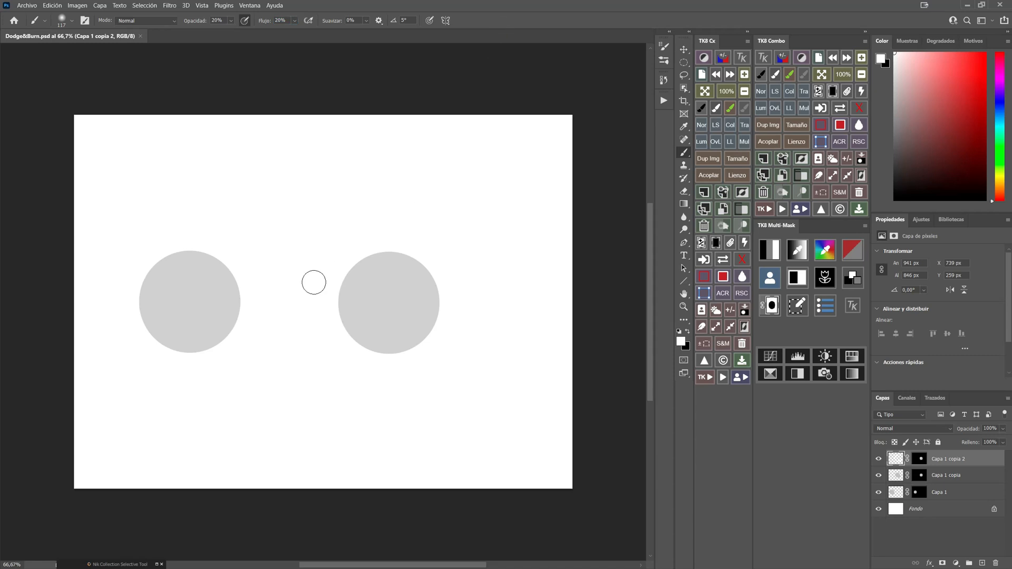
mouse_move(368, 270)
left_mouse_down()
mouse_move(395, 265)
mouse_move(386, 283)
mouse_move(350, 272)
mouse_move(384, 263)
mouse_move(337, 295)
mouse_move(345, 266)
mouse_move(360, 286)
mouse_move(344, 294)
mouse_move(357, 272)
mouse_move(368, 282)
mouse_move(378, 267)
mouse_move(391, 277)
mouse_move(369, 263)
left_mouse_up()
- Set the brush to 31% opacity and 32% flow and paint a white highlight across the right circle's upper-left area
left_click_drag(187, 20, 192, 21)
left_click_drag(260, 21, 265, 21)
mouse_move(367, 276)
left_mouse_down()
mouse_move(347, 289)
mouse_move(362, 290)
mouse_move(386, 264)
mouse_move(364, 260)
mouse_move(374, 262)
mouse_move(358, 268)
mouse_move(354, 297)
mouse_move(346, 292)
mouse_move(371, 252)
left_mouse_up()
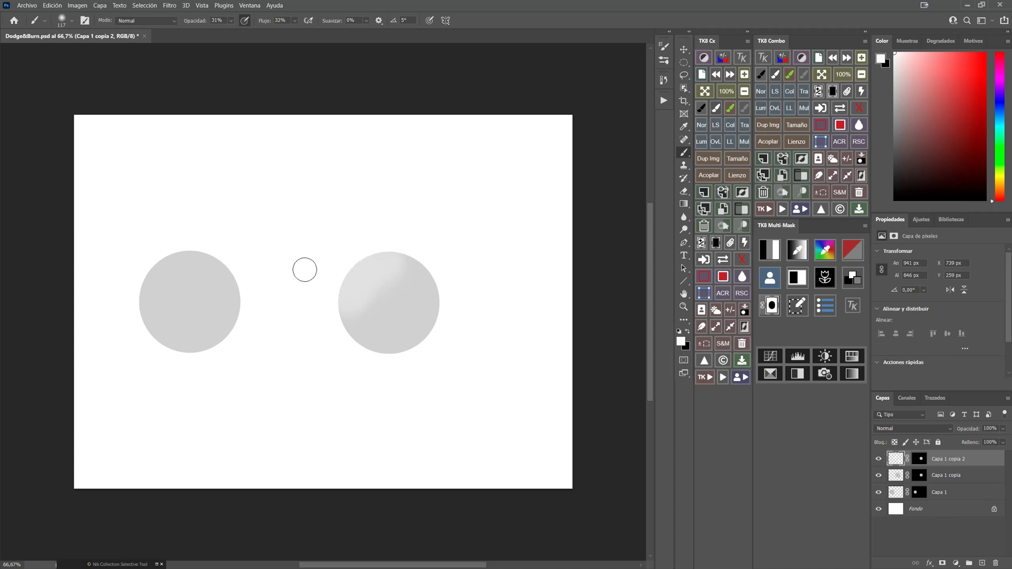
- Paint a soft black shadow along the right circle's lower-right side
key("x")
mouse_move(418, 323)
left_mouse_down()
mouse_move(399, 323)
mouse_move(403, 332)
mouse_move(388, 339)
mouse_move(422, 321)
mouse_move(437, 293)
mouse_move(422, 301)
mouse_move(433, 292)
mouse_move(420, 292)
mouse_move(414, 315)
mouse_move(386, 330)
mouse_move(391, 342)
mouse_move(415, 339)
mouse_move(407, 331)
mouse_move(400, 339)
mouse_move(442, 296)
mouse_move(412, 322)
mouse_move(417, 337)
mouse_move(440, 330)
mouse_move(381, 343)
mouse_move(417, 331)
mouse_move(407, 339)
mouse_move(425, 339)
mouse_move(427, 311)
left_mouse_up()
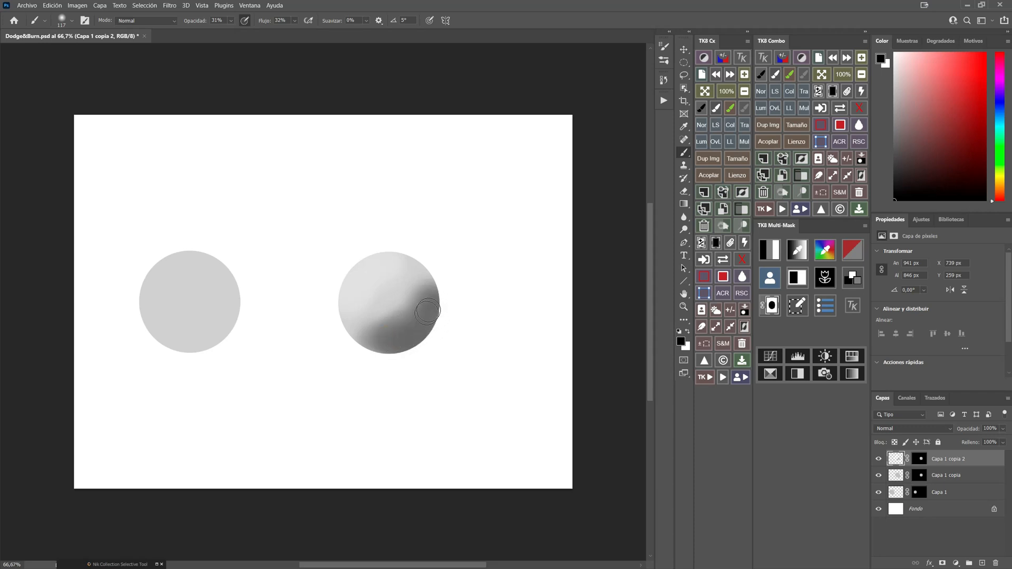
mouse_move(382, 340)
left_mouse_down()
mouse_move(370, 339)
mouse_move(434, 325)
left_mouse_up()
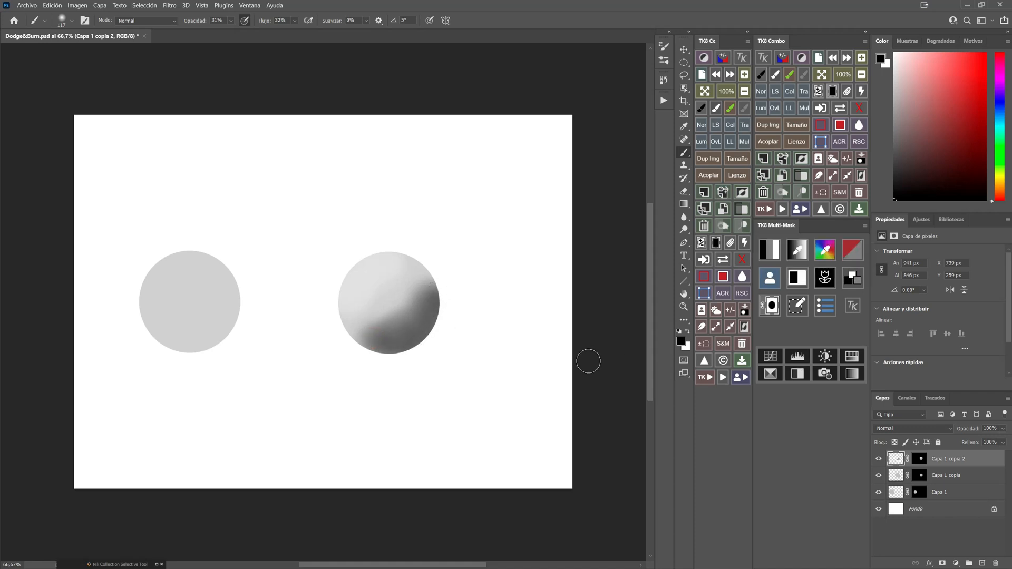
left_click_drag(417, 300, 428, 290)
- Paint more white on the right circle's upper-left area and compare before and after by toggling layer Capa 1 copia 2
left_click(687, 332)
mouse_move(360, 287)
left_mouse_down()
mouse_move(378, 304)
mouse_move(393, 278)
mouse_move(408, 279)
mouse_move(415, 253)
mouse_move(404, 270)
mouse_move(374, 257)
mouse_move(391, 272)
mouse_move(362, 289)
mouse_move(368, 296)
mouse_move(358, 310)
mouse_move(357, 296)
mouse_move(350, 304)
mouse_move(406, 273)
mouse_move(359, 272)
left_mouse_up()
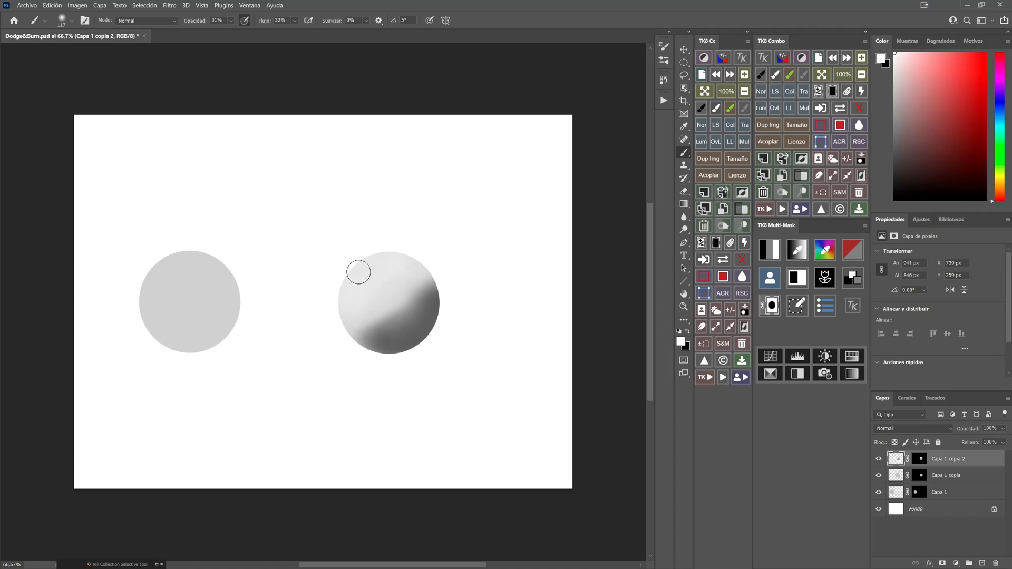
left_click(879, 459)
left_click(878, 459)
left_click(879, 459)
left_click(879, 459)
- Deepen the right circle's lower-right rim with black and lighten its upper-left rim with white
key("x")
mouse_move(391, 357)
left_mouse_down()
mouse_move(441, 298)
mouse_move(380, 355)
mouse_move(413, 343)
mouse_move(437, 302)
mouse_move(376, 362)
mouse_move(449, 313)
left_mouse_up()
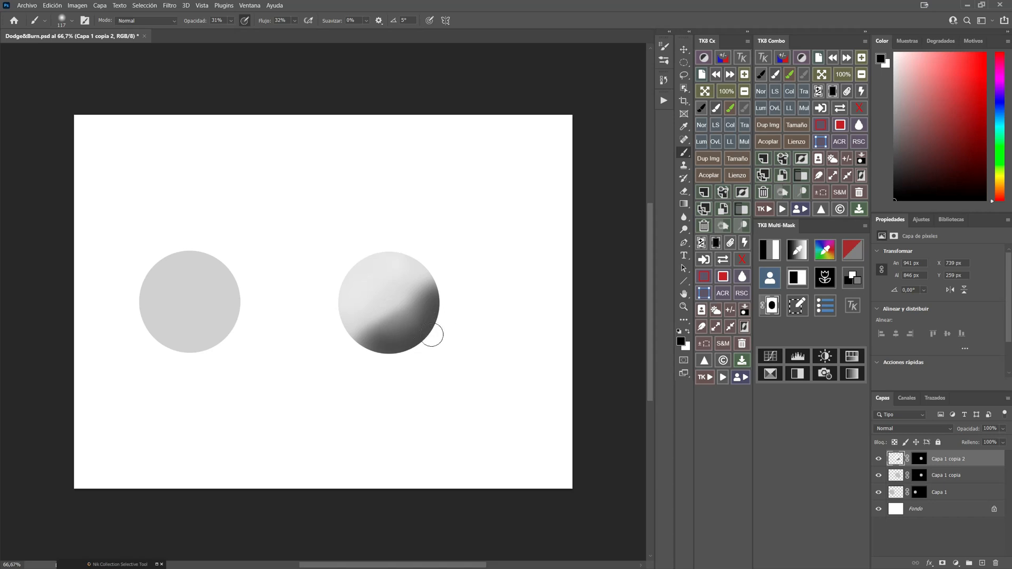
left_click_drag(438, 310, 363, 367)
mouse_move(443, 308)
left_mouse_down()
mouse_move(359, 357)
mouse_move(430, 327)
left_mouse_up()
key("x")
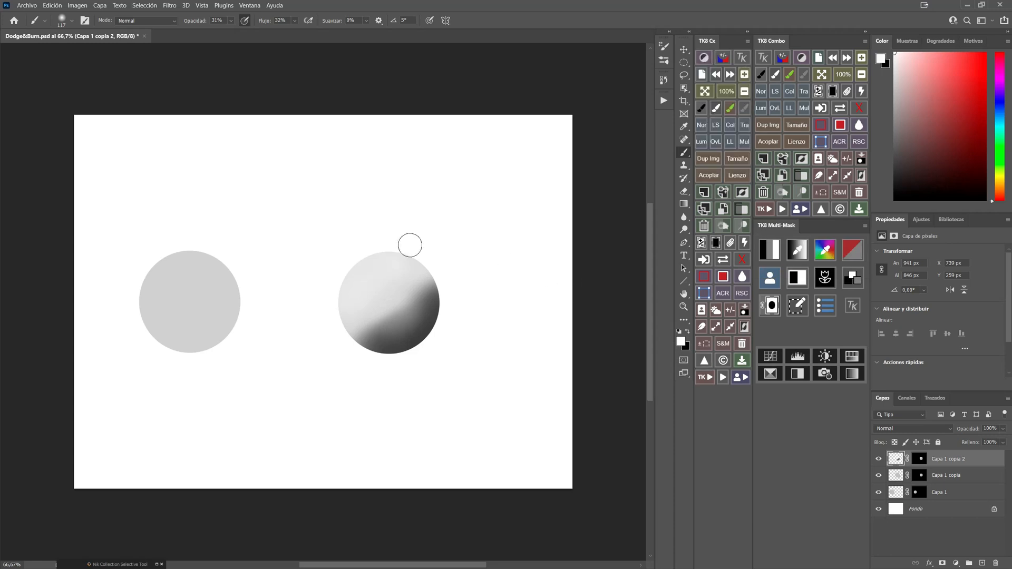
mouse_move(387, 245)
left_mouse_down()
mouse_move(332, 276)
mouse_move(390, 248)
mouse_move(339, 289)
mouse_move(419, 245)
mouse_move(330, 288)
mouse_move(350, 269)
mouse_move(426, 245)
mouse_move(335, 281)
mouse_move(342, 276)
mouse_move(404, 252)
mouse_move(341, 286)
mouse_move(340, 298)
mouse_move(379, 251)
mouse_move(421, 258)
mouse_move(357, 261)
left_mouse_up()
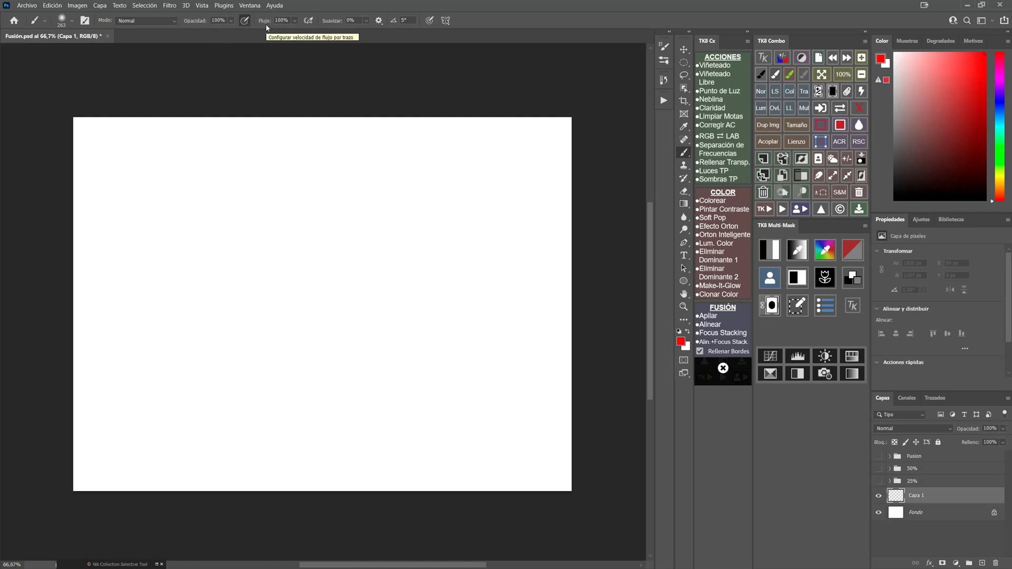
- In Fusión.psd, set 50% brush opacity, restore the default black and white colours, and paint a grey band along the canvas's upper edge
left_click(219, 21)
type("50")
key("Return")
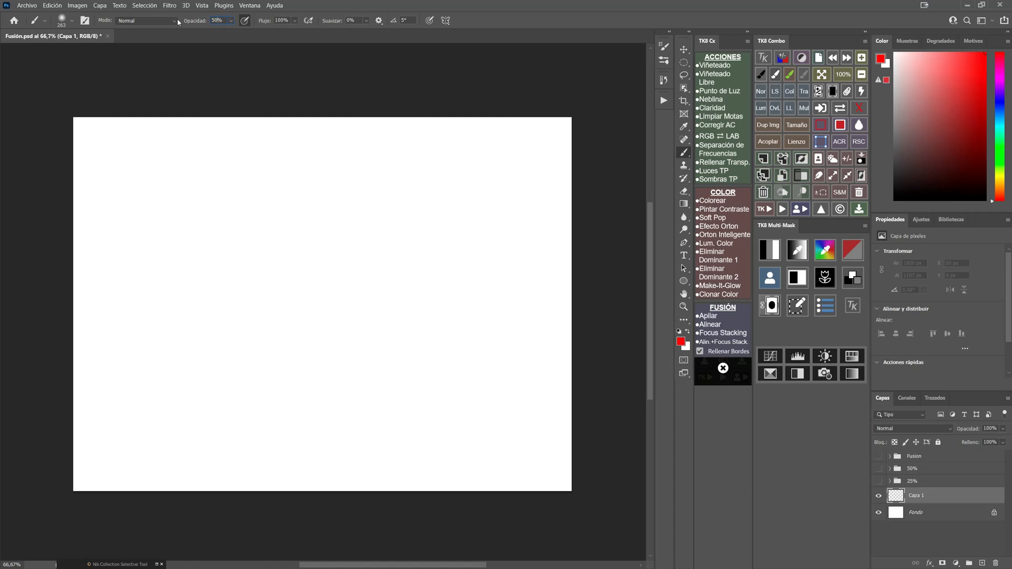
left_click(278, 62)
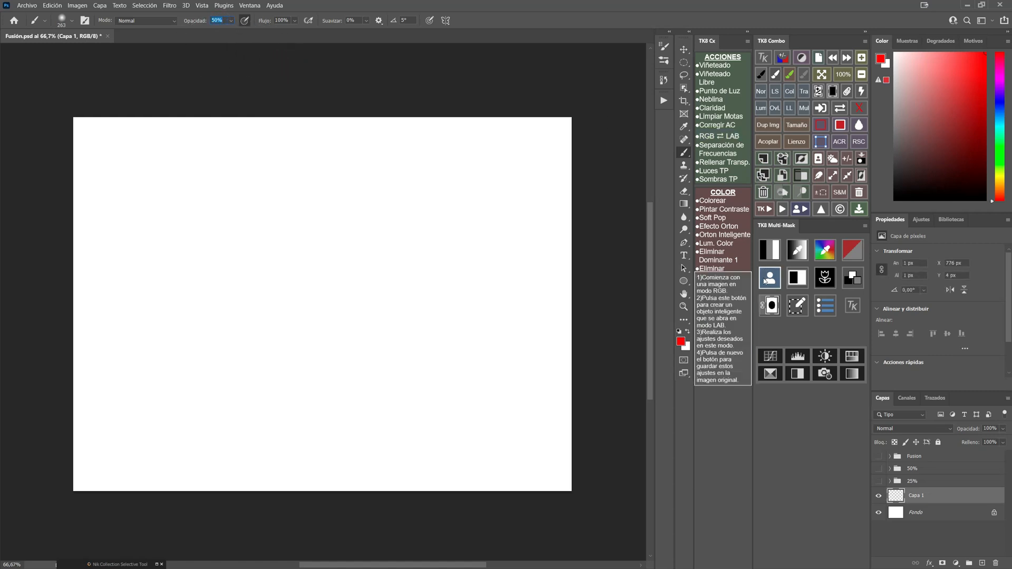
left_click(679, 332)
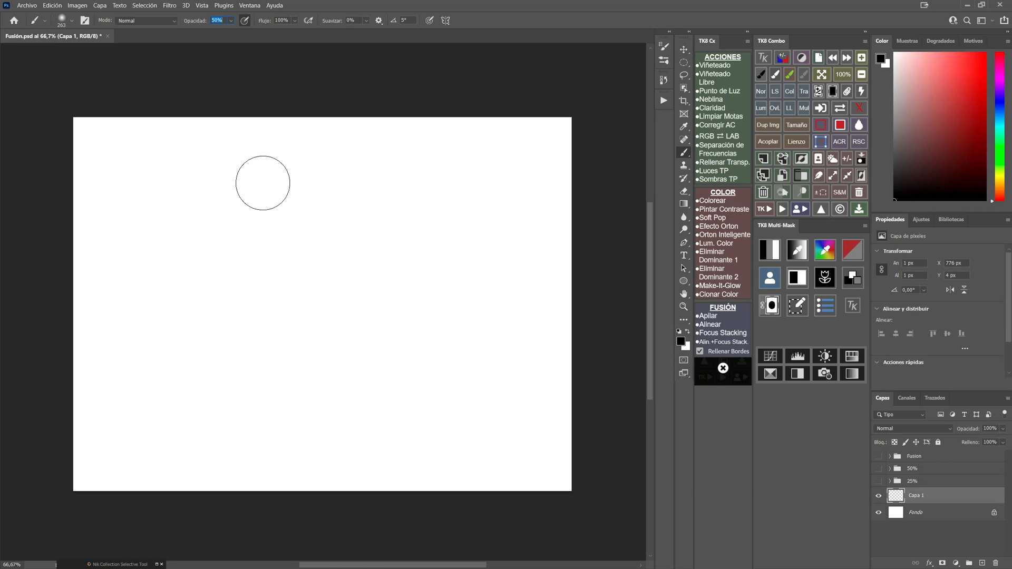
mouse_move(140, 145)
left_mouse_down()
mouse_move(471, 162)
mouse_move(531, 152)
mouse_move(140, 145)
mouse_move(584, 146)
mouse_move(75, 140)
mouse_move(609, 147)
left_mouse_up()
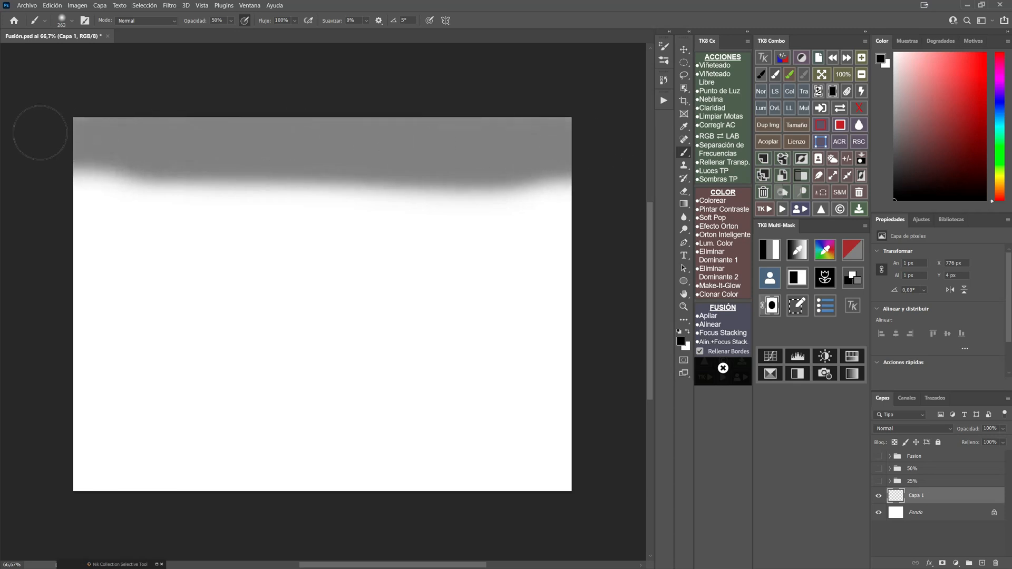
left_click_drag(40, 133, 501, 140)
mouse_move(200, 135)
left_mouse_down()
mouse_move(543, 144)
mouse_move(49, 147)
mouse_move(466, 145)
left_mouse_up()
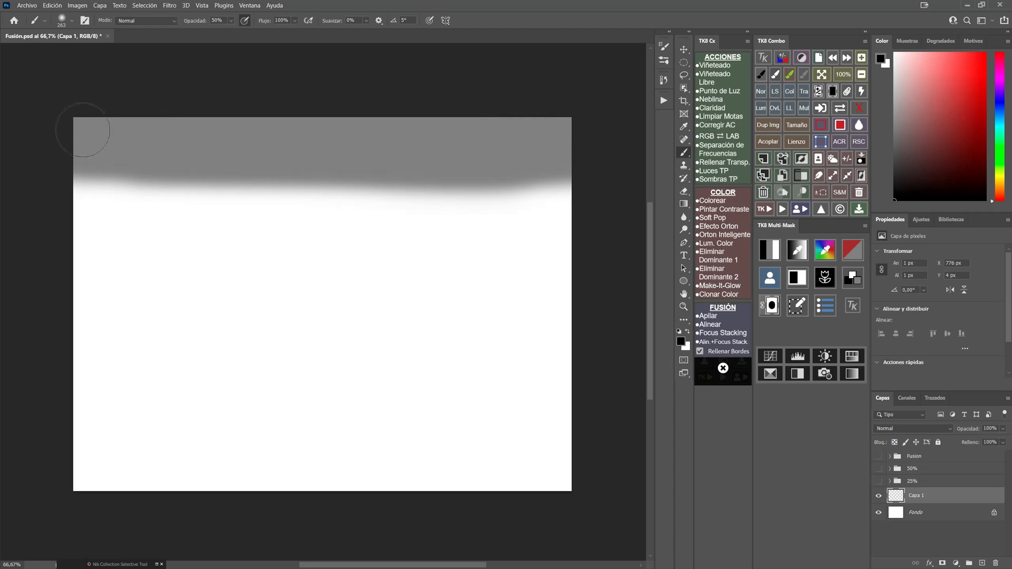
mouse_move(62, 129)
left_mouse_down()
mouse_move(583, 154)
mouse_move(147, 151)
mouse_move(180, 140)
left_mouse_up()
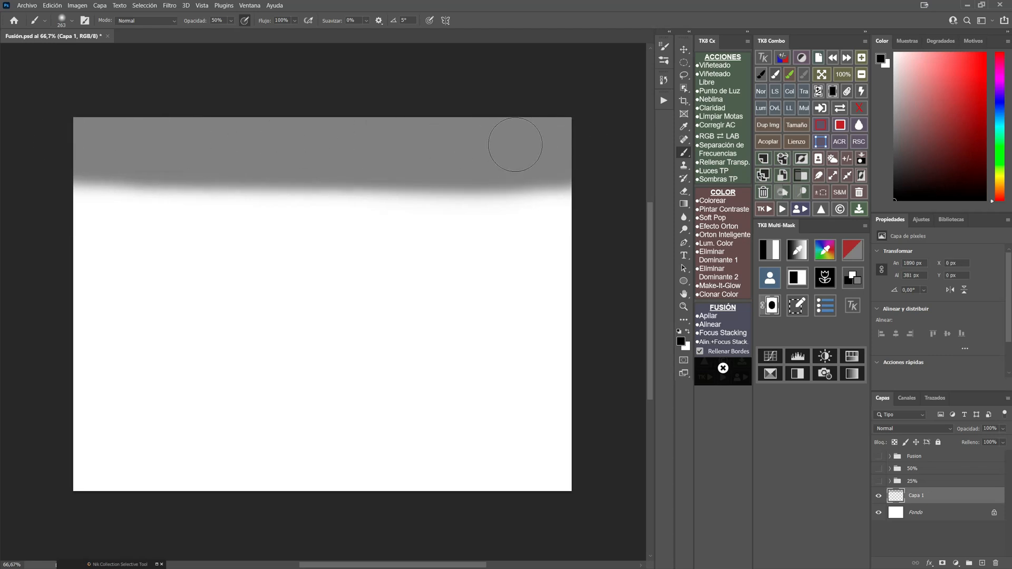
- Paint a second 50% opacity pass over the upper grey band to darken it
left_click(577, 145)
mouse_move(520, 146)
left_mouse_down()
mouse_move(139, 142)
mouse_move(587, 146)
mouse_move(66, 143)
mouse_move(619, 145)
mouse_move(487, 138)
mouse_move(101, 133)
mouse_move(182, 158)
mouse_move(632, 162)
mouse_move(255, 124)
mouse_move(566, 131)
mouse_move(458, 135)
left_mouse_up()
mouse_move(91, 146)
left_mouse_down()
mouse_move(571, 155)
mouse_move(196, 164)
mouse_move(576, 176)
mouse_move(227, 182)
mouse_move(121, 169)
left_mouse_up()
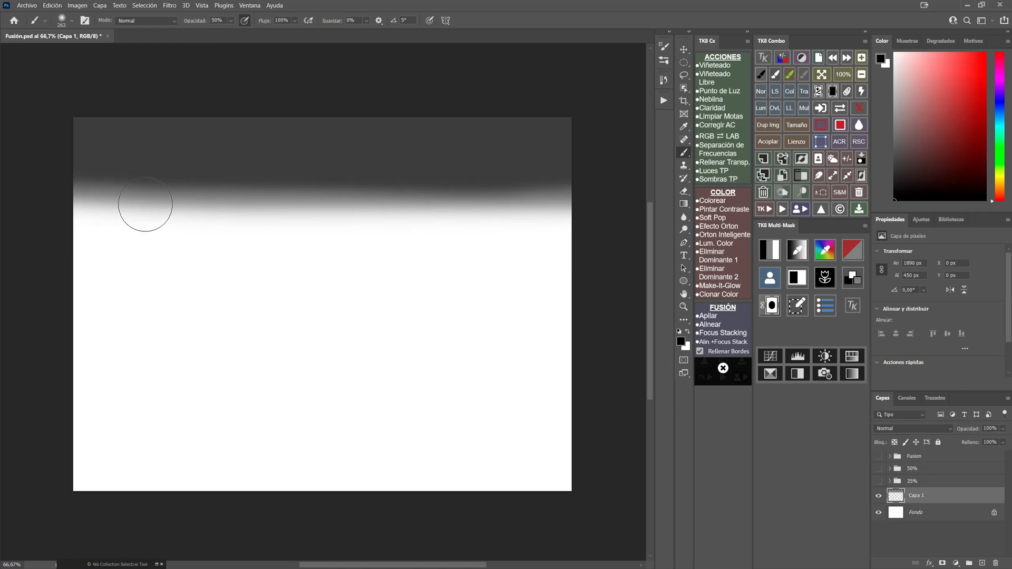
- Paint a horizontal band across the canvas's middle and build it up to black with repeated 50% opacity strokes
mouse_move(82, 275)
left_mouse_down()
mouse_move(617, 287)
mouse_move(56, 282)
mouse_move(524, 290)
mouse_move(64, 282)
mouse_move(434, 280)
mouse_move(173, 273)
left_mouse_up()
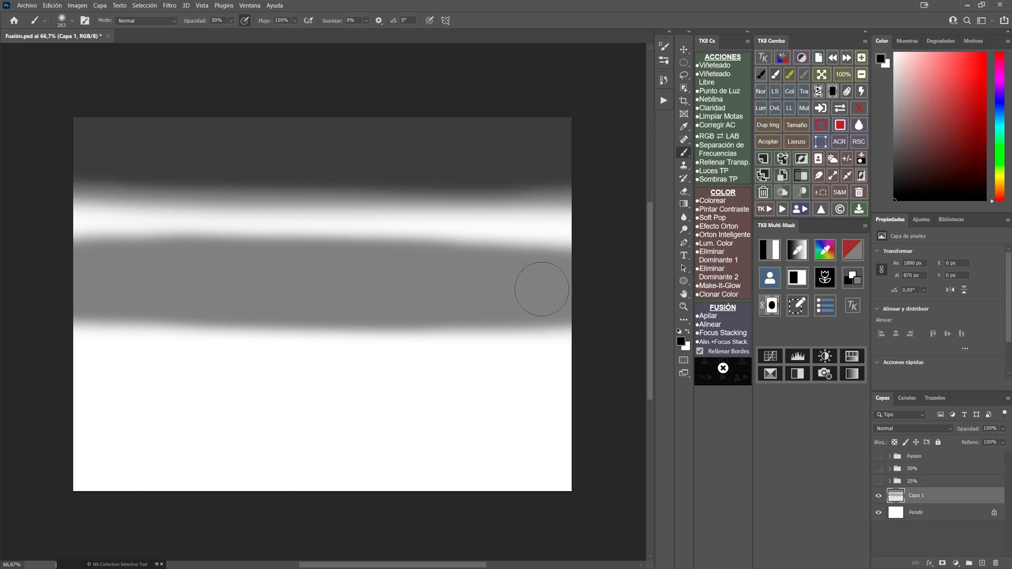
mouse_move(558, 287)
left_mouse_down()
mouse_move(159, 295)
mouse_move(474, 253)
mouse_move(370, 242)
mouse_move(522, 242)
left_mouse_up()
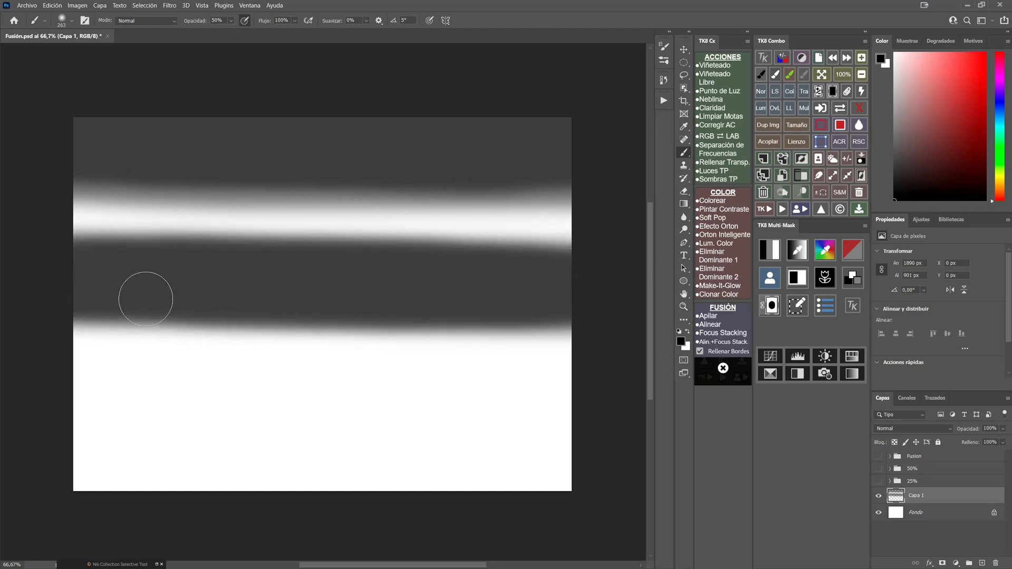
mouse_move(570, 288)
left_mouse_down()
mouse_move(291, 290)
mouse_move(630, 295)
mouse_move(510, 285)
mouse_move(544, 286)
mouse_move(373, 296)
left_mouse_up()
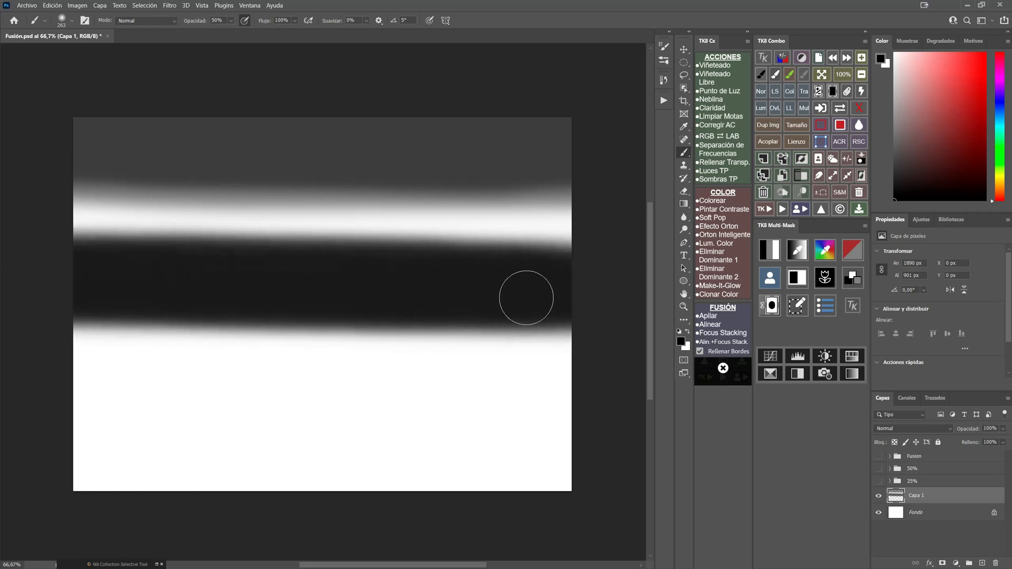
mouse_move(594, 284)
left_mouse_down()
mouse_move(181, 285)
mouse_move(509, 282)
left_mouse_up()
mouse_move(607, 296)
left_mouse_down()
mouse_move(560, 273)
mouse_move(545, 294)
left_mouse_up()
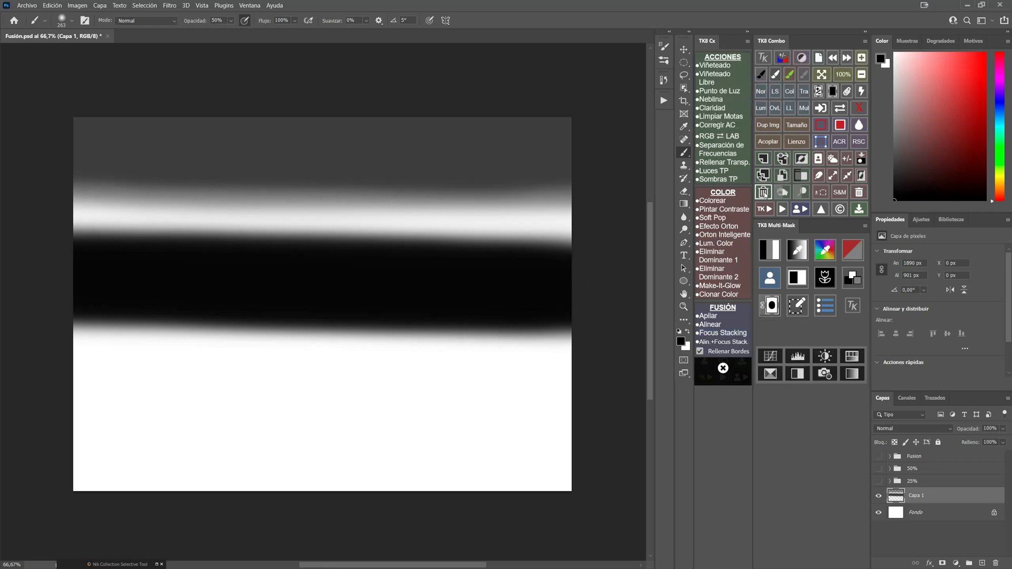
- Replace the painted layer with an empty one and build up overlapping black strokes at 30% opacity in the canvas's upper-left area
left_click(763, 192)
left_click(763, 159)
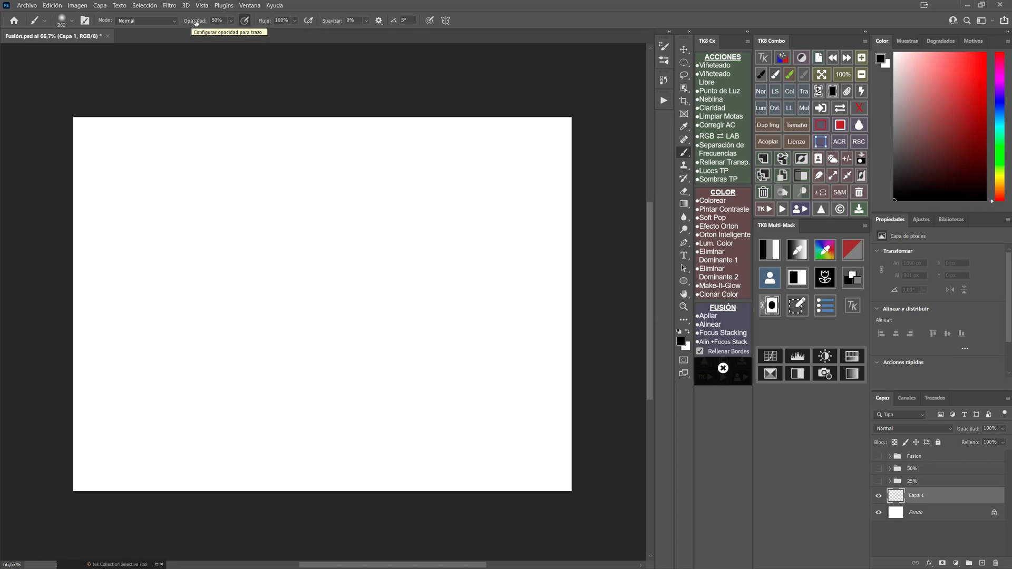
key("3")
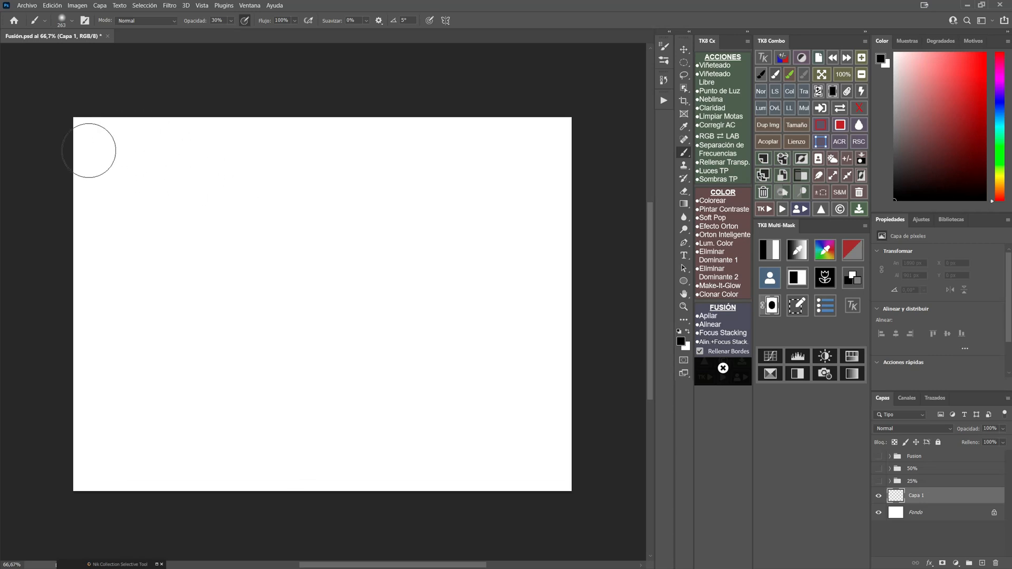
mouse_move(174, 185)
left_mouse_down()
mouse_move(204, 199)
mouse_move(225, 244)
mouse_move(146, 221)
mouse_move(181, 187)
mouse_move(217, 212)
mouse_move(226, 244)
mouse_move(150, 229)
mouse_move(171, 220)
mouse_move(194, 182)
mouse_move(219, 181)
mouse_move(203, 241)
mouse_move(161, 248)
mouse_move(153, 190)
mouse_move(204, 179)
mouse_move(242, 257)
mouse_move(136, 219)
mouse_move(169, 173)
mouse_move(262, 224)
mouse_move(214, 231)
mouse_move(151, 299)
mouse_move(198, 298)
mouse_move(212, 268)
mouse_move(277, 204)
mouse_move(175, 213)
mouse_move(168, 224)
mouse_move(208, 233)
mouse_move(220, 256)
left_mouse_up()
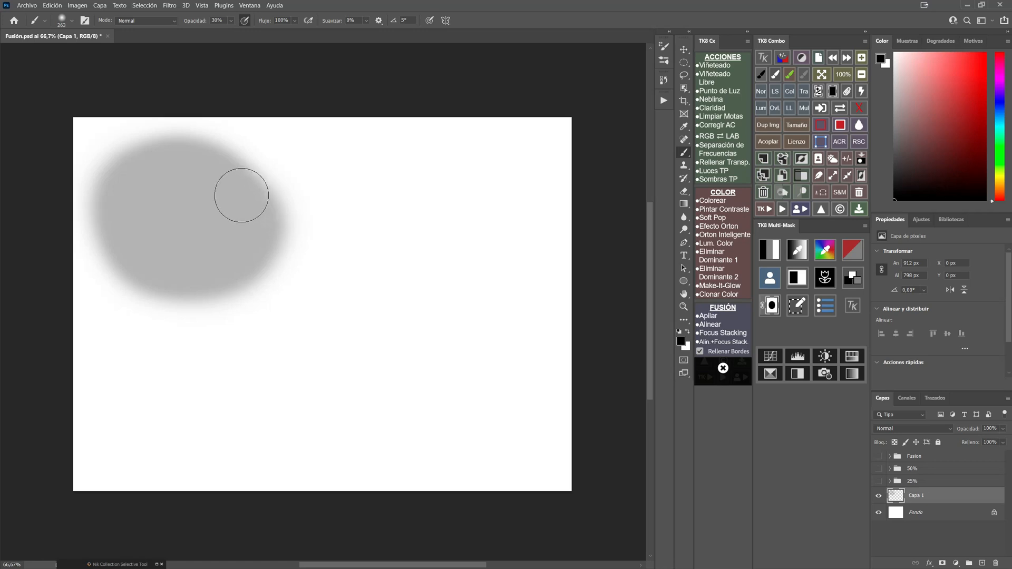
mouse_move(165, 165)
left_mouse_down()
mouse_move(169, 188)
mouse_move(138, 258)
mouse_move(178, 162)
mouse_move(145, 236)
left_mouse_up()
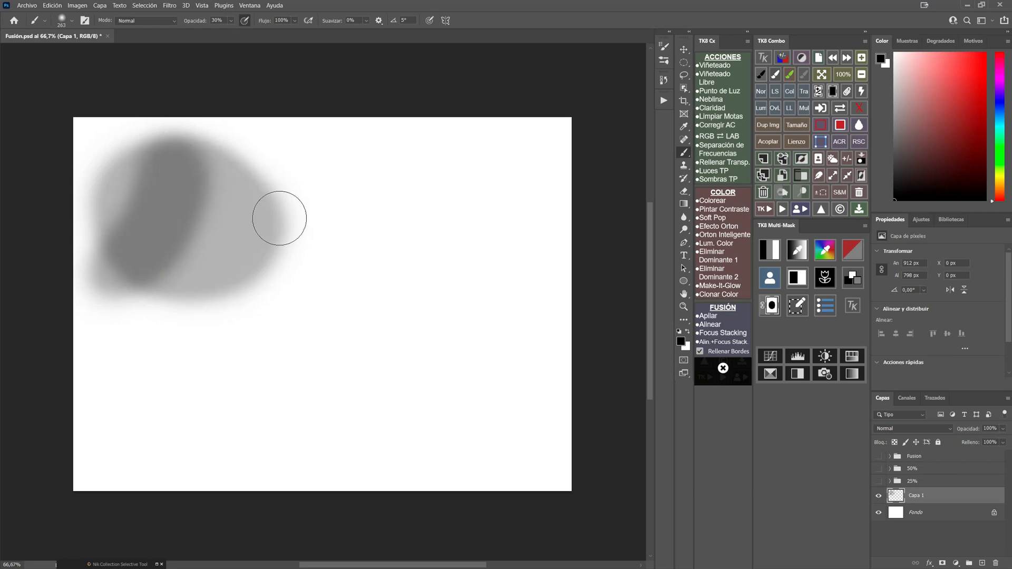
mouse_move(206, 153)
left_mouse_down()
mouse_move(201, 214)
mouse_move(167, 260)
mouse_move(200, 232)
mouse_move(228, 160)
mouse_move(192, 237)
mouse_move(143, 277)
mouse_move(186, 261)
mouse_move(226, 175)
mouse_move(231, 191)
mouse_move(231, 178)
mouse_move(158, 280)
mouse_move(218, 221)
mouse_move(240, 164)
mouse_move(181, 276)
mouse_move(254, 207)
mouse_move(227, 284)
mouse_move(281, 200)
mouse_move(263, 244)
left_mouse_up()
mouse_move(226, 277)
left_mouse_down()
mouse_move(279, 204)
mouse_move(224, 300)
mouse_move(271, 185)
mouse_move(219, 271)
mouse_move(270, 228)
mouse_move(248, 287)
mouse_move(211, 211)
mouse_move(195, 274)
mouse_move(215, 220)
mouse_move(203, 171)
mouse_move(197, 229)
left_mouse_up()
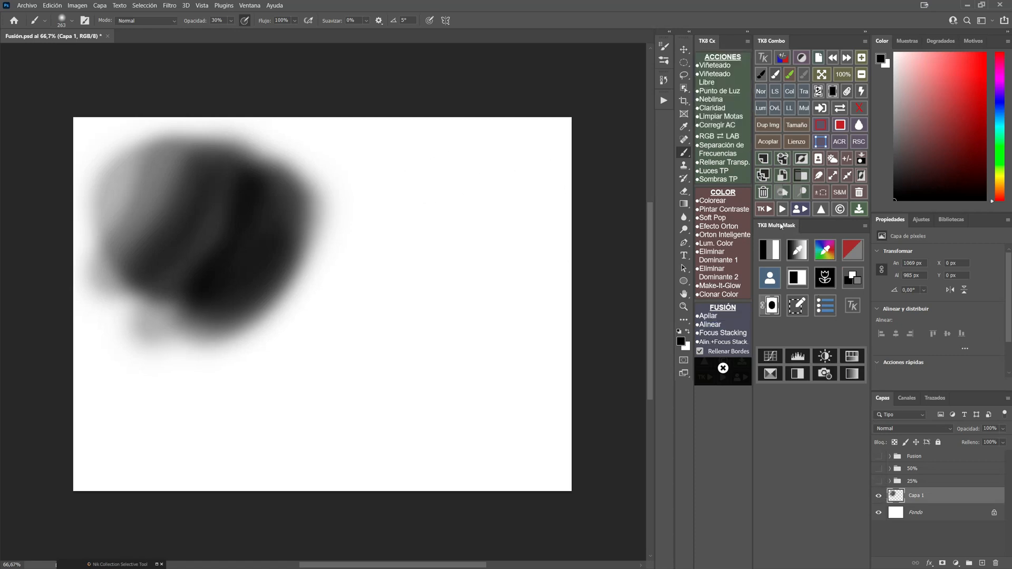
- Delete the painted layer Capa 1 and paint a 30% opacity grey band along the upper edge of the Fondo layer
left_click(763, 192)
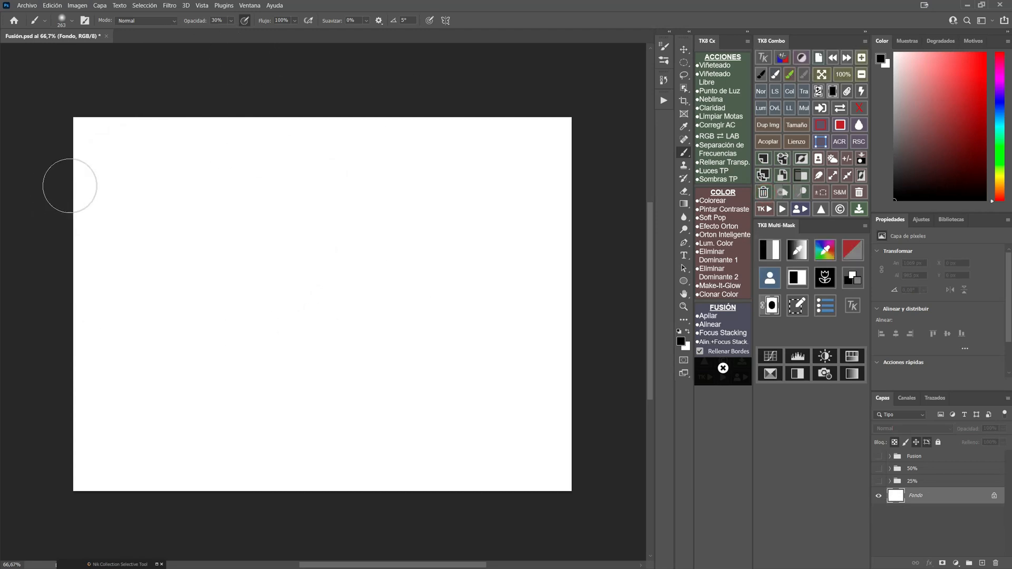
left_click(100, 148)
left_click(565, 148, "shift")
left_click_drag(159, 142, 707, 141)
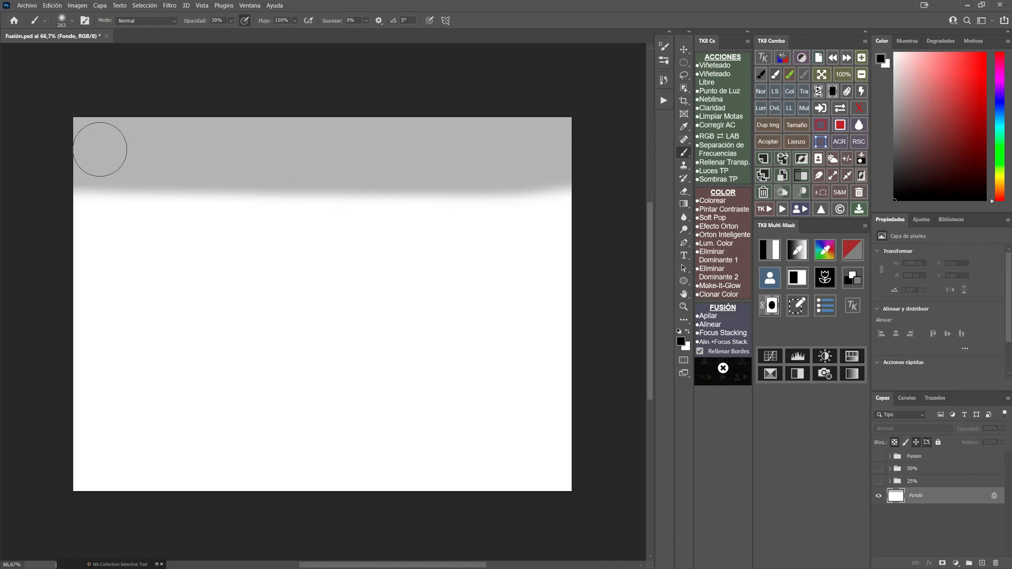
- Set the brush to 100% opacity and 30% flow and paint a band across the canvas's middle, going over it until it is black
left_click_drag(193, 20, 333, 20)
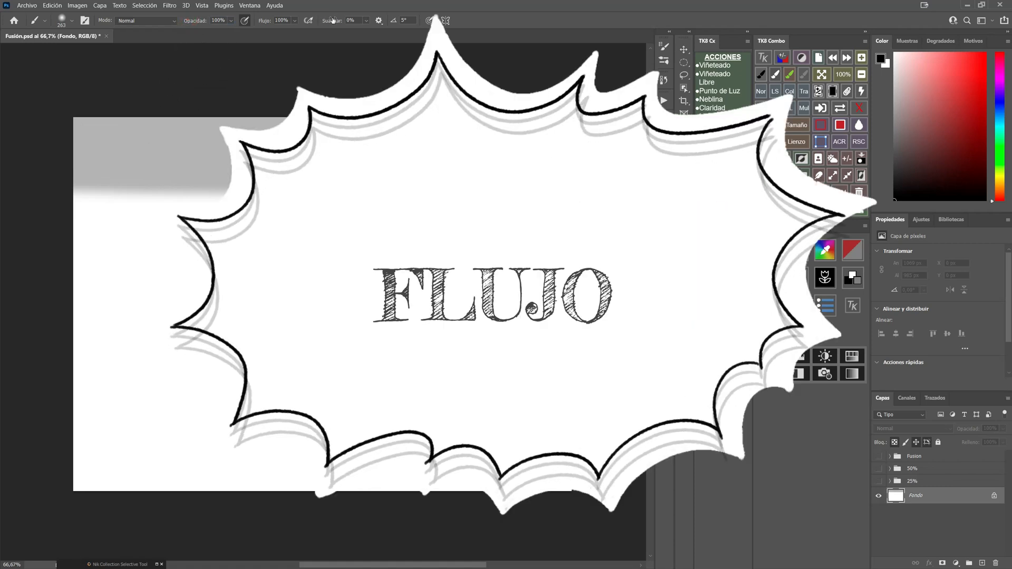
left_click(263, 21)
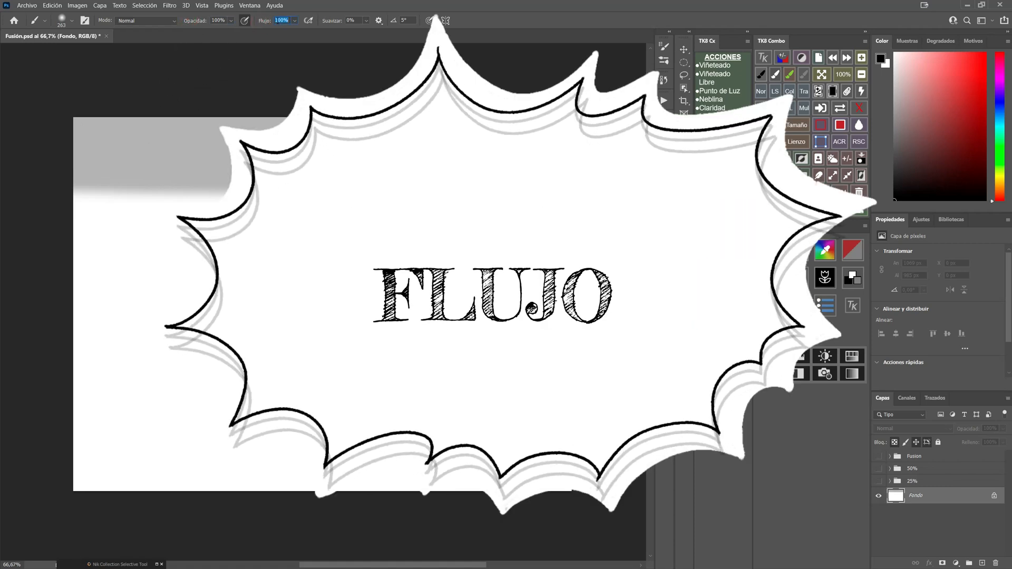
type("30")
key("Return")
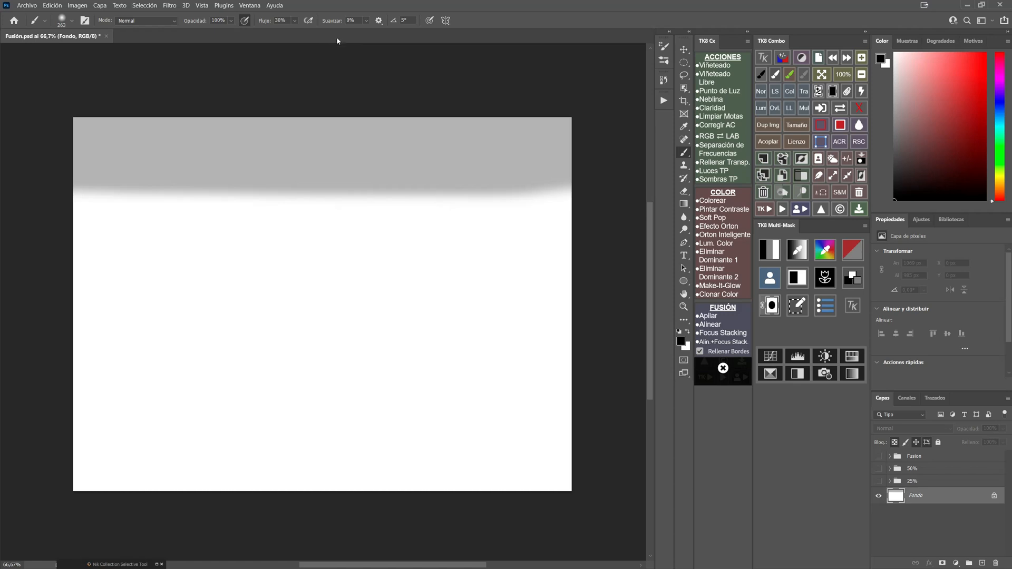
mouse_move(90, 299)
left_mouse_down()
mouse_move(74, 299)
mouse_move(587, 302)
left_mouse_up()
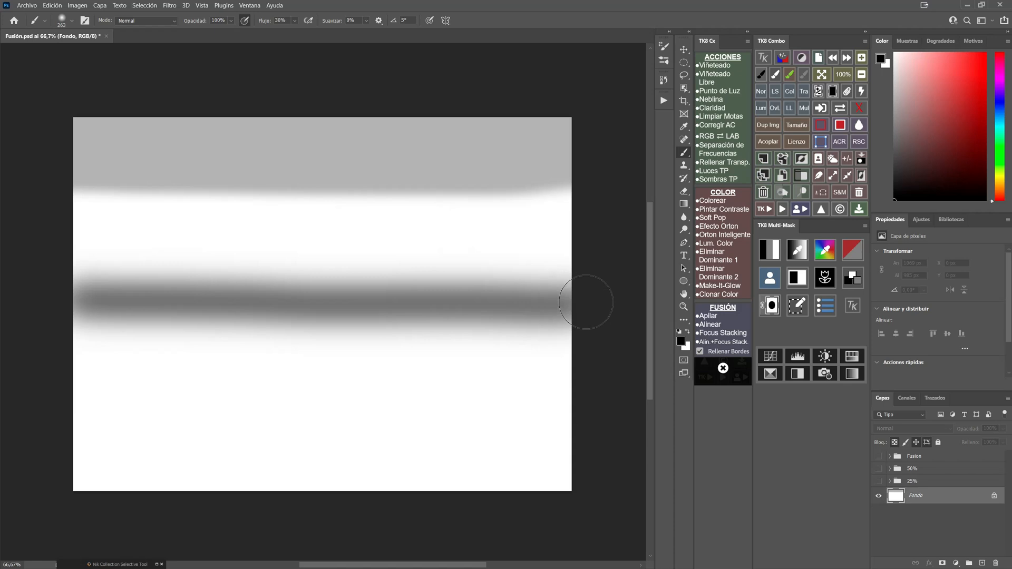
mouse_move(587, 303)
left_mouse_down()
mouse_move(42, 298)
mouse_move(619, 302)
mouse_move(42, 299)
mouse_move(615, 293)
mouse_move(503, 301)
left_mouse_up()
mouse_move(96, 297)
left_mouse_down()
mouse_move(63, 294)
mouse_move(602, 305)
mouse_move(46, 294)
mouse_move(599, 296)
mouse_move(43, 298)
mouse_move(592, 294)
mouse_move(41, 280)
mouse_move(585, 301)
mouse_move(178, 304)
mouse_move(44, 288)
left_mouse_up()
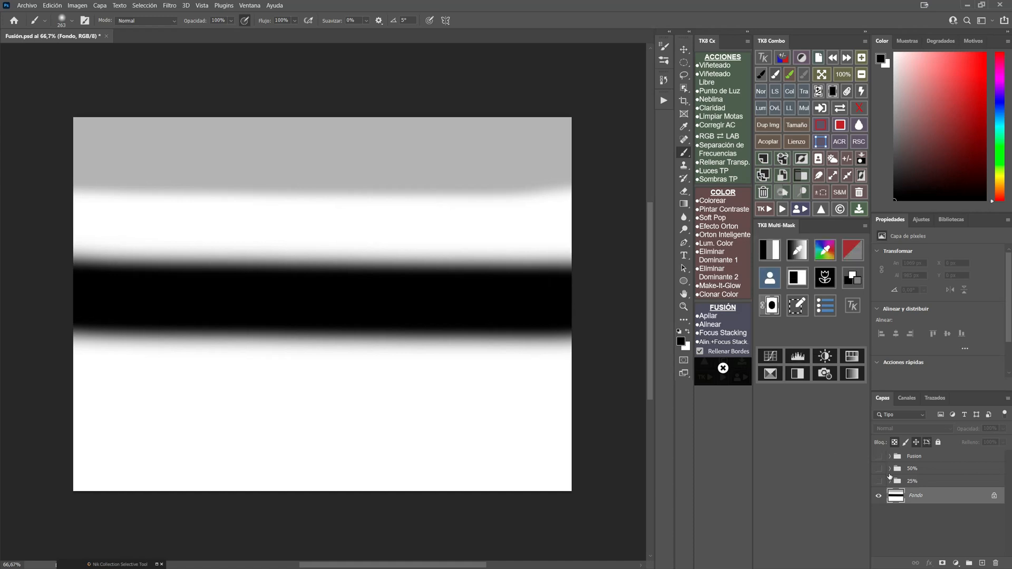
- Undo both painted bands on the Fondo layer and show the 25% and 50% layer groups
left_click(833, 58)
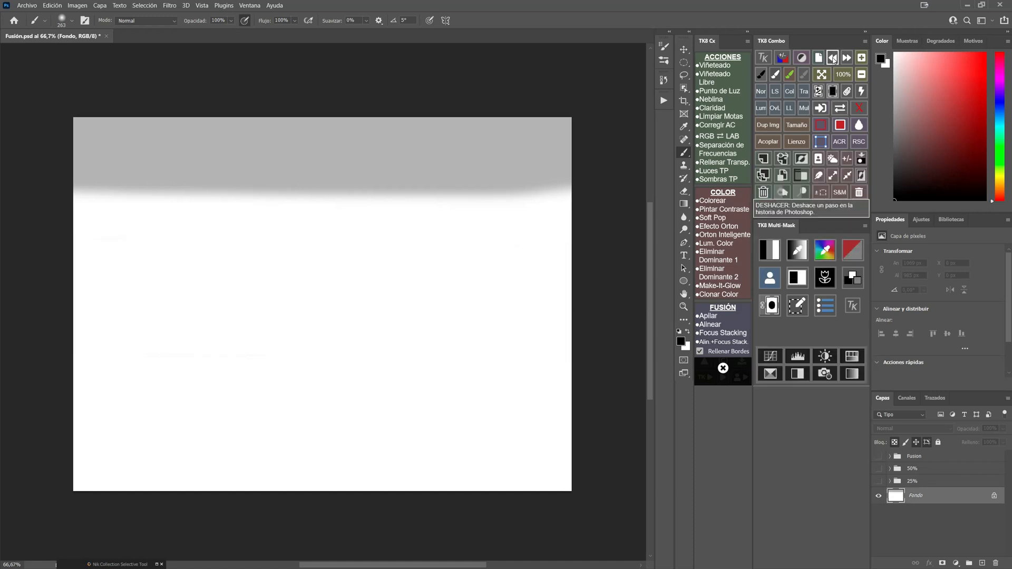
left_click(833, 59)
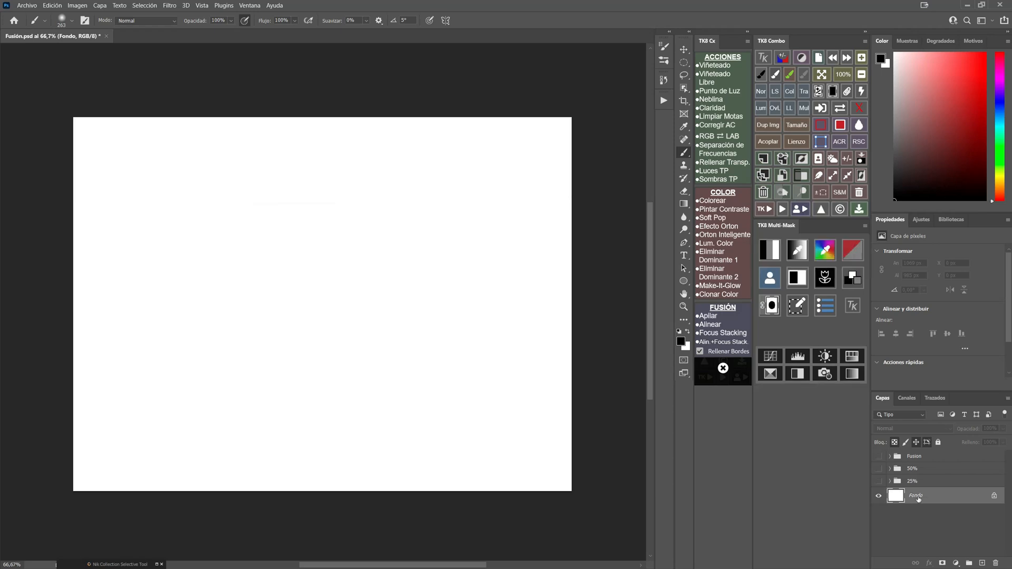
left_click(879, 483)
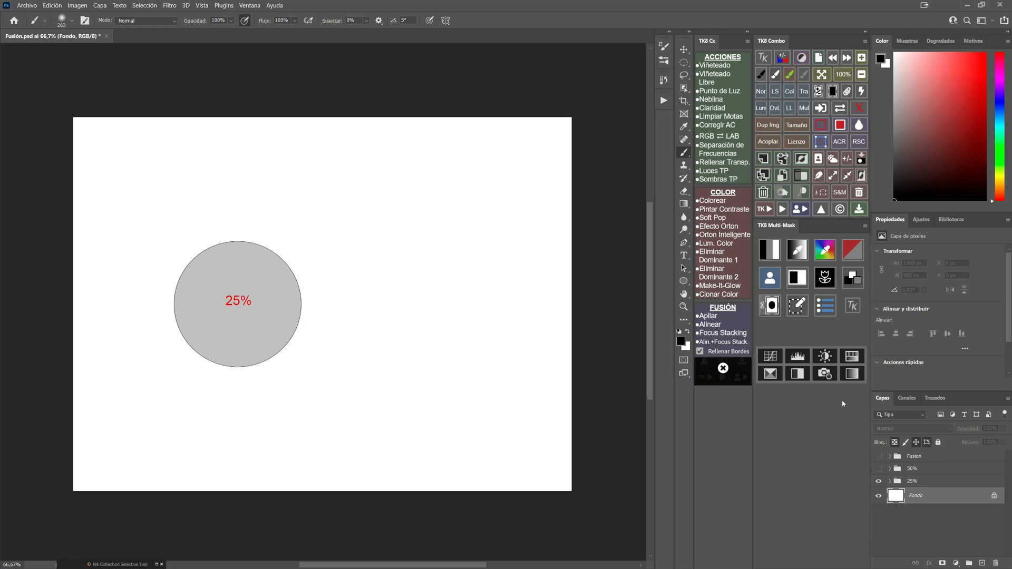
left_click(879, 469)
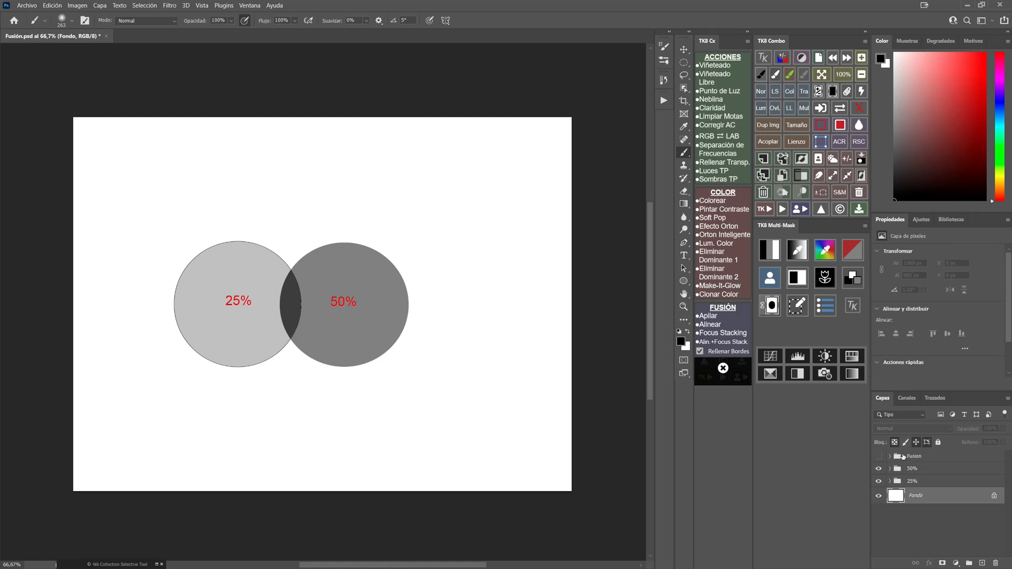
- Show the Fusion layer group together with the 25% and 50% groups
left_click(879, 456)
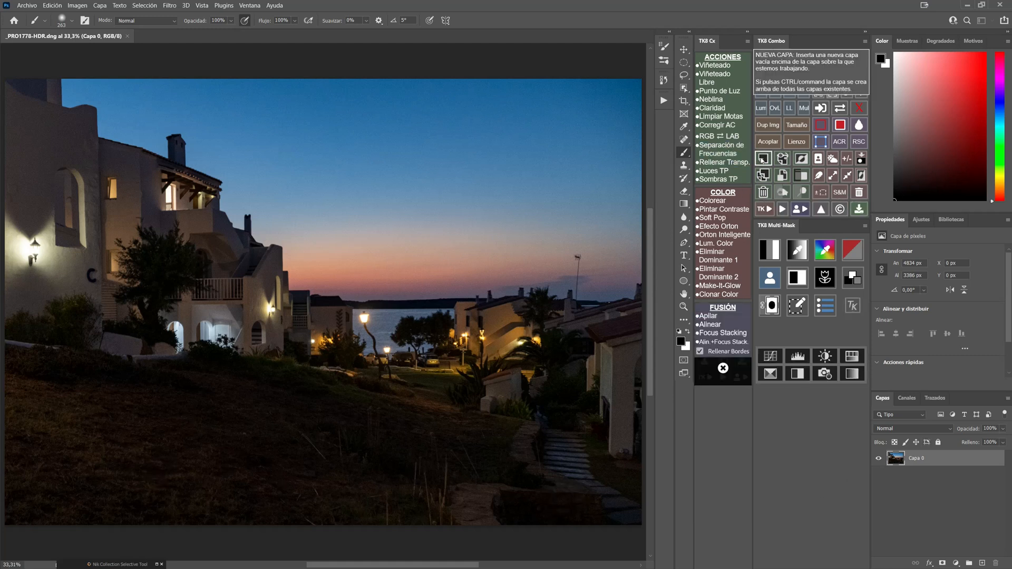
- Add an empty layer above Capa 0, fill it with 50% grey and set its blending mode to Luz suave
left_click(763, 159)
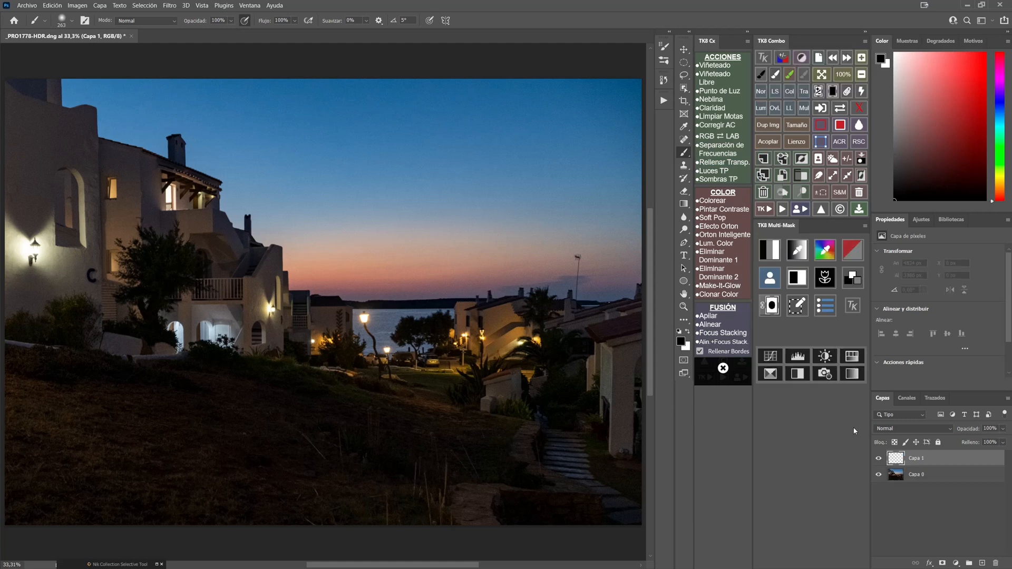
left_click(855, 164)
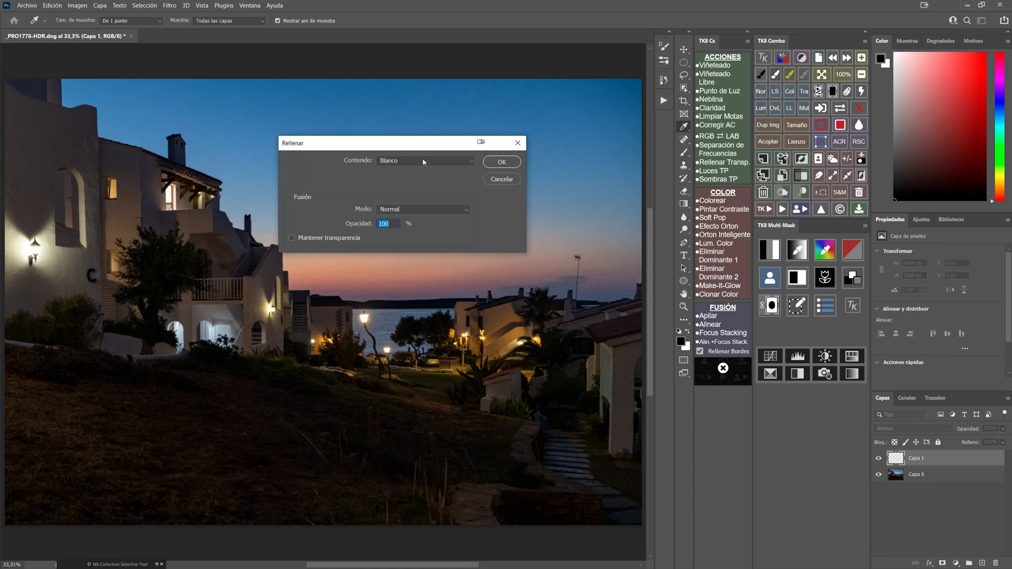
left_click(421, 159)
left_click(498, 164)
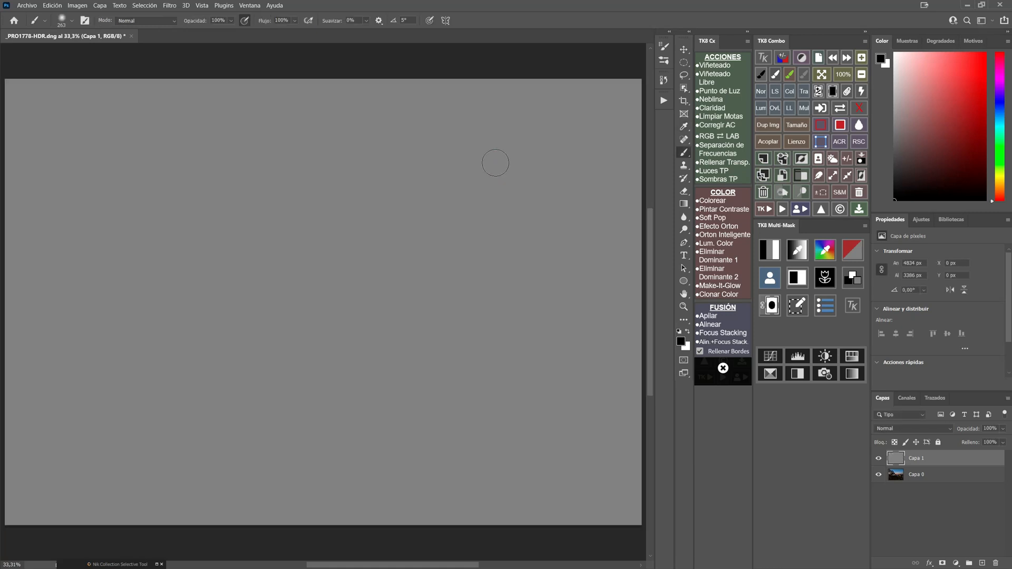
left_click(892, 430)
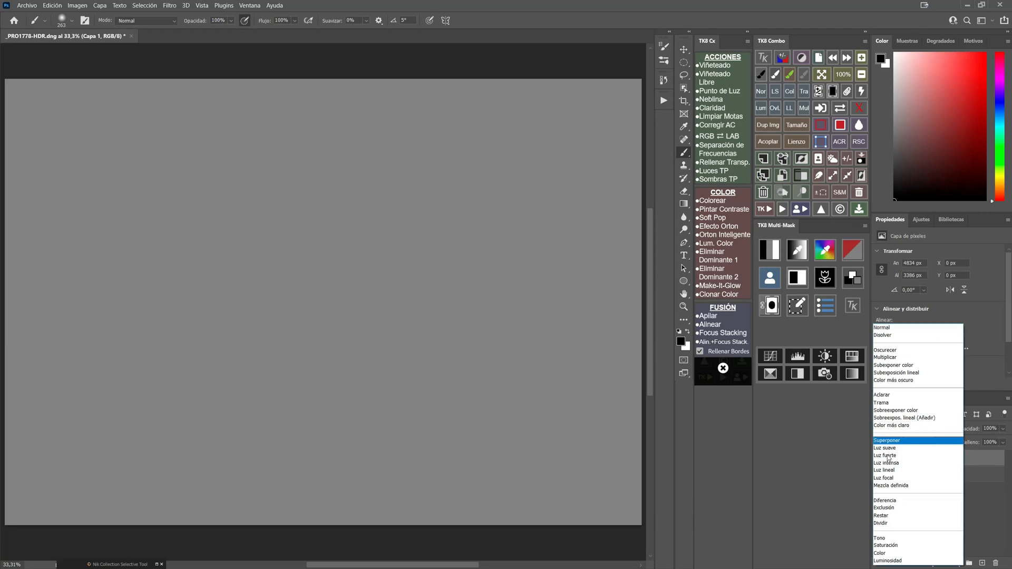
left_click(883, 449)
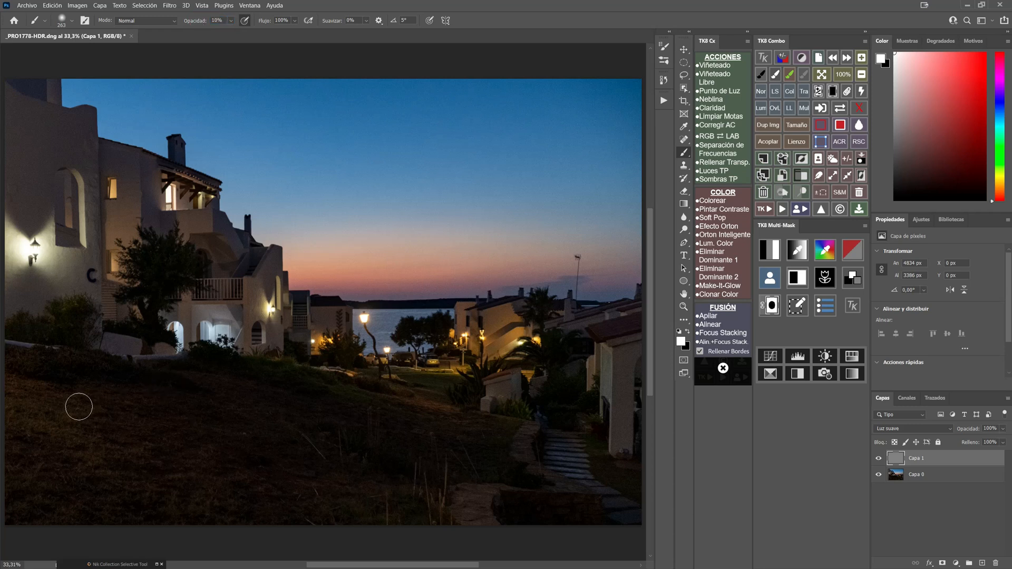
- Paint white at 10% opacity over the dark hillside on the grey layer to lighten it
left_click_drag(95, 396, 135, 394)
left_click(89, 415)
mouse_move(89, 414)
left_mouse_down()
mouse_move(53, 416)
mouse_move(113, 465)
mouse_move(55, 485)
mouse_move(154, 425)
mouse_move(222, 507)
mouse_move(128, 474)
mouse_move(98, 410)
mouse_move(233, 503)
mouse_move(329, 520)
mouse_move(152, 467)
mouse_move(103, 383)
mouse_move(172, 415)
mouse_move(186, 494)
mouse_move(89, 466)
mouse_move(144, 418)
mouse_move(324, 503)
left_mouse_up()
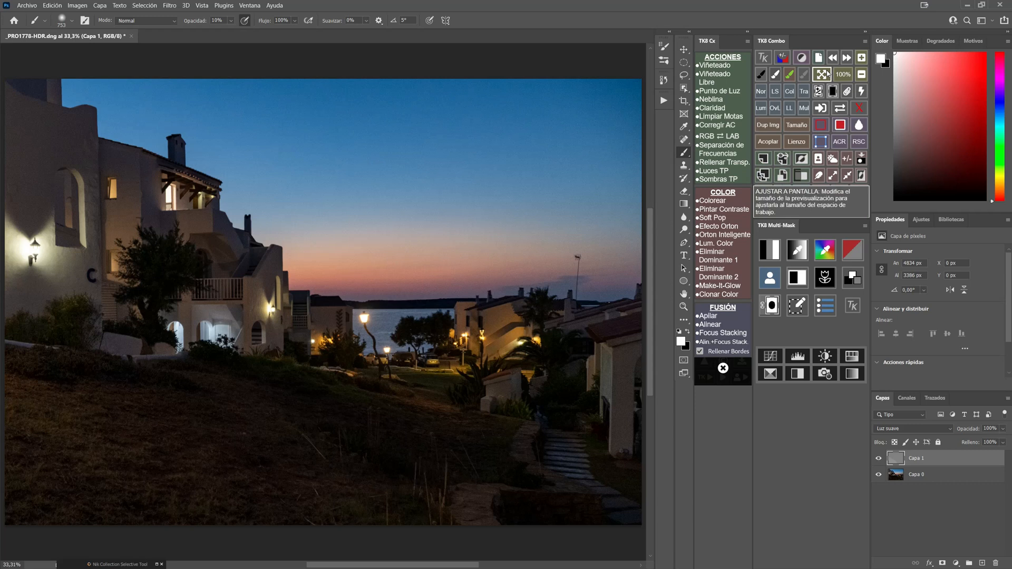
- Replace the painted layer with a fresh layer filled with 50% grey and set to Luz suave
left_click(763, 194)
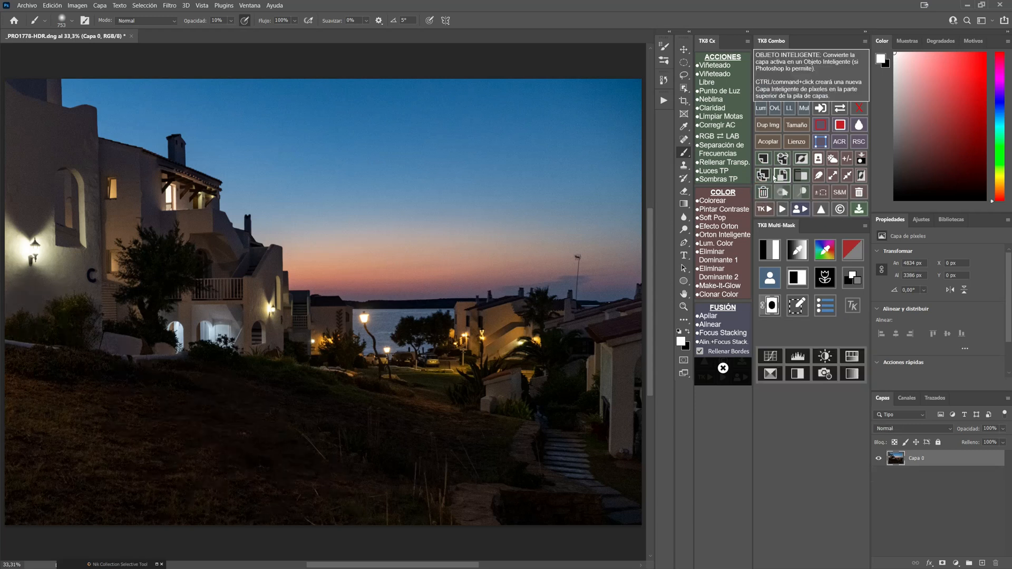
left_click(763, 158)
left_click(841, 125)
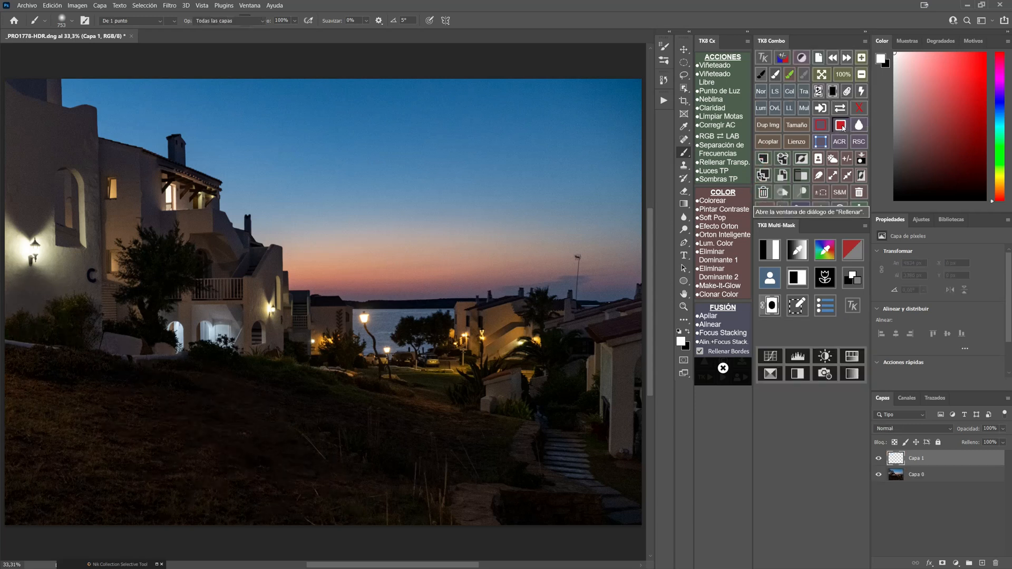
left_click(500, 162)
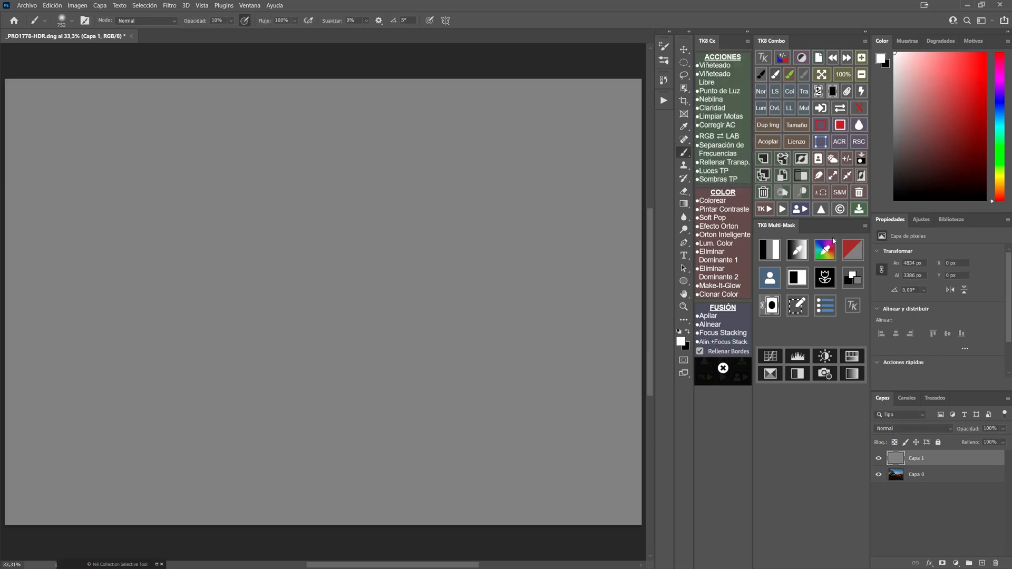
left_click(775, 91)
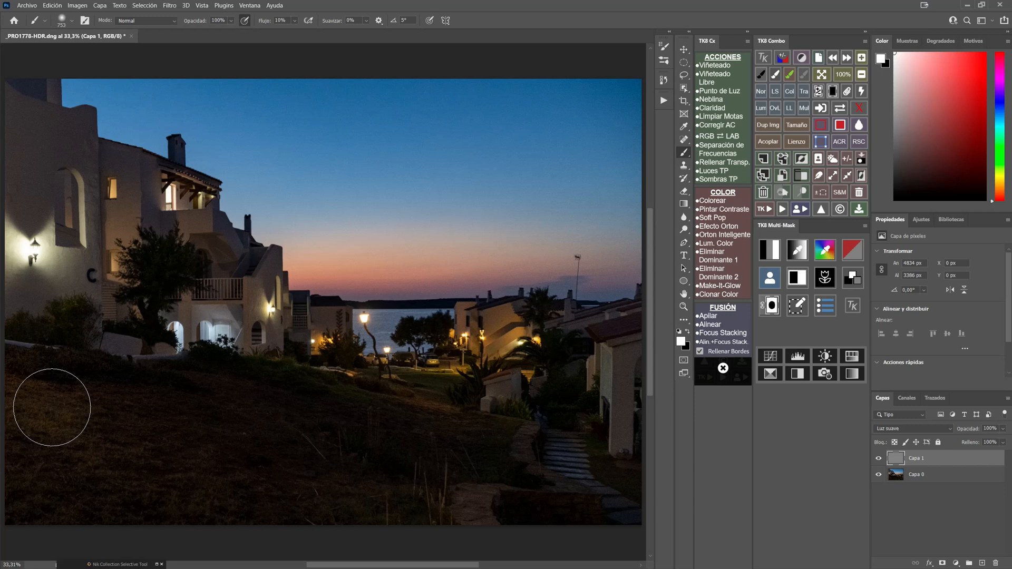
- Paint white at 100% opacity and 10% flow across the hillside on the grey layer
mouse_move(51, 407)
left_mouse_down()
mouse_move(95, 438)
mouse_move(40, 470)
mouse_move(96, 424)
mouse_move(150, 475)
mouse_move(80, 492)
mouse_move(139, 420)
mouse_move(214, 463)
mouse_move(75, 412)
mouse_move(188, 461)
mouse_move(206, 530)
mouse_move(55, 429)
mouse_move(199, 437)
mouse_move(178, 514)
mouse_move(40, 458)
mouse_move(114, 414)
mouse_move(147, 488)
mouse_move(40, 486)
mouse_move(49, 413)
mouse_move(185, 435)
mouse_move(96, 518)
mouse_move(68, 415)
mouse_move(221, 442)
mouse_move(205, 513)
mouse_move(48, 446)
mouse_move(275, 431)
mouse_move(147, 495)
mouse_move(42, 410)
mouse_move(185, 418)
mouse_move(213, 507)
mouse_move(120, 473)
mouse_move(98, 398)
mouse_move(262, 470)
mouse_move(66, 482)
mouse_move(48, 428)
mouse_move(231, 434)
mouse_move(218, 503)
mouse_move(57, 428)
mouse_move(90, 378)
mouse_move(255, 453)
mouse_move(109, 503)
mouse_move(187, 415)
mouse_move(225, 467)
mouse_move(62, 445)
mouse_move(78, 411)
mouse_move(237, 465)
mouse_move(161, 521)
mouse_move(250, 387)
mouse_move(169, 503)
mouse_move(97, 399)
left_mouse_up()
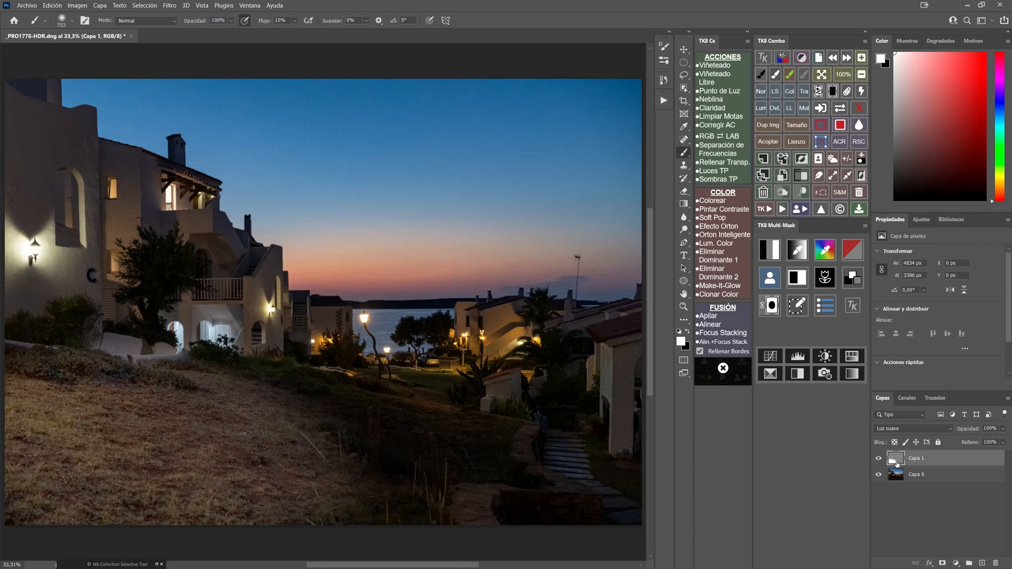
mouse_move(625, 537)
left_mouse_down()
mouse_move(420, 445)
mouse_move(370, 451)
mouse_move(435, 459)
mouse_move(316, 465)
mouse_move(370, 485)
left_mouse_up()
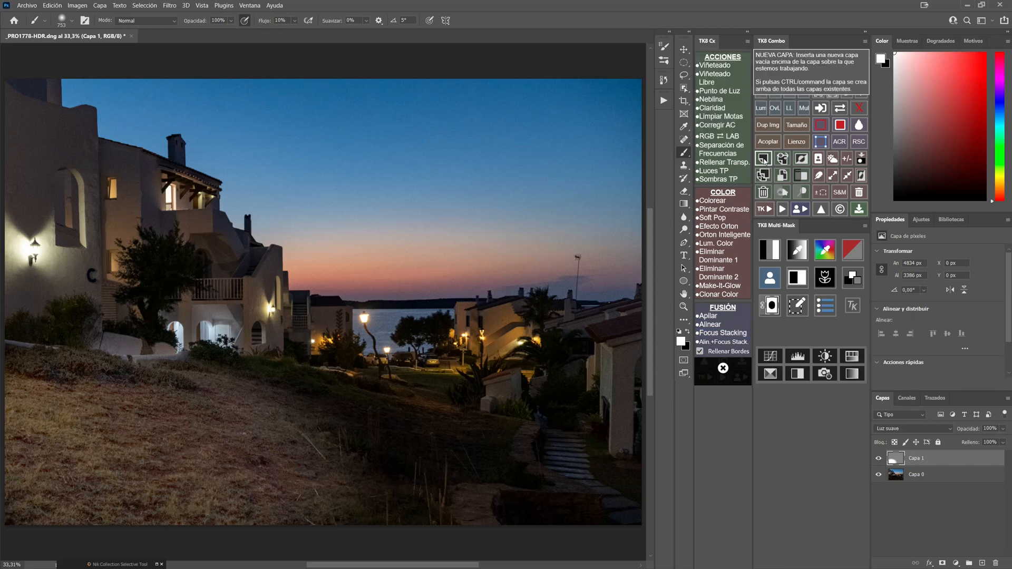
- Replace Capa 1 with a new 50% grey layer in Luz suave mode and paint white over the hillside at 1% flow
left_click(764, 193)
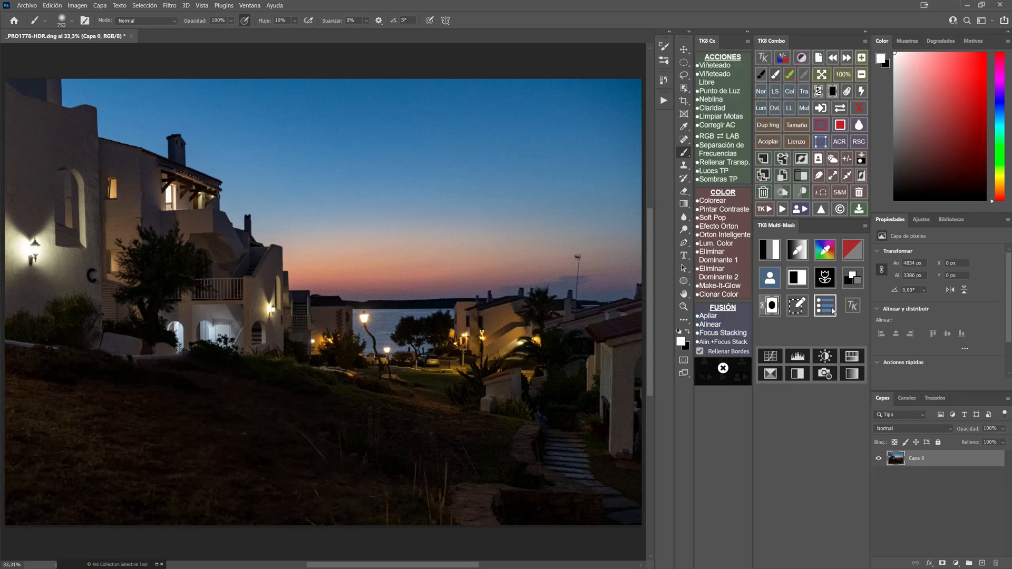
left_click(761, 161)
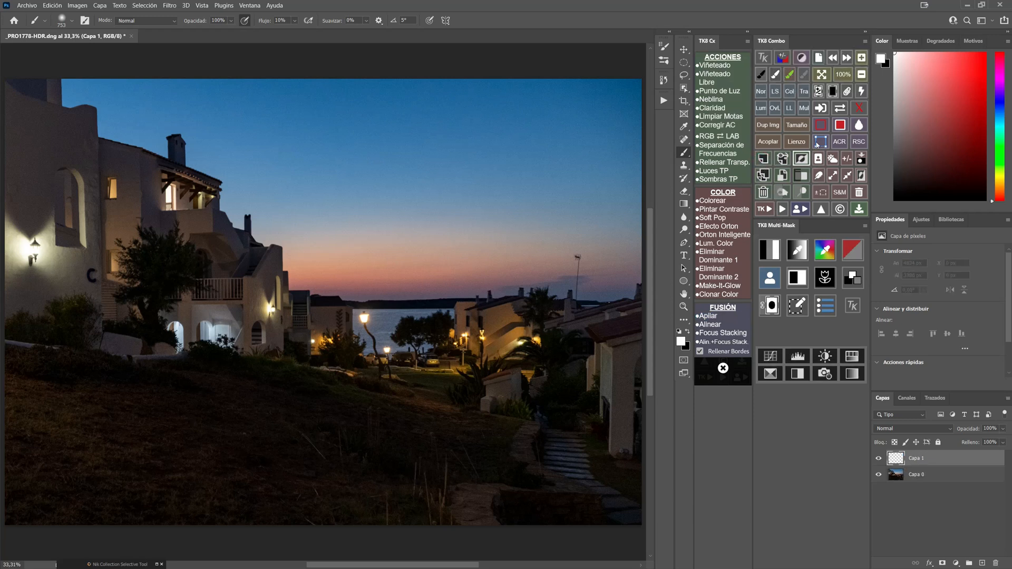
left_click(841, 127)
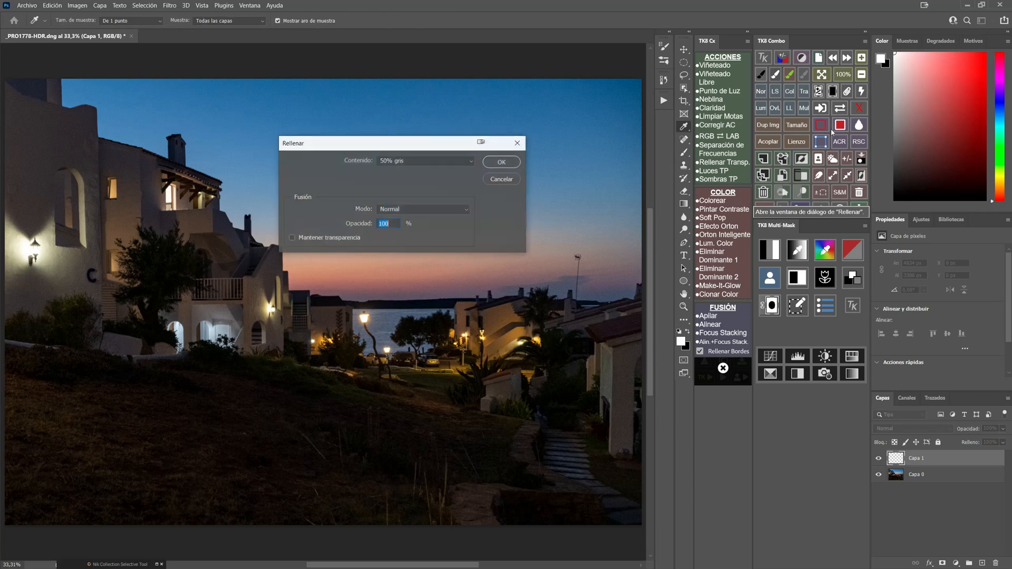
left_click(502, 162)
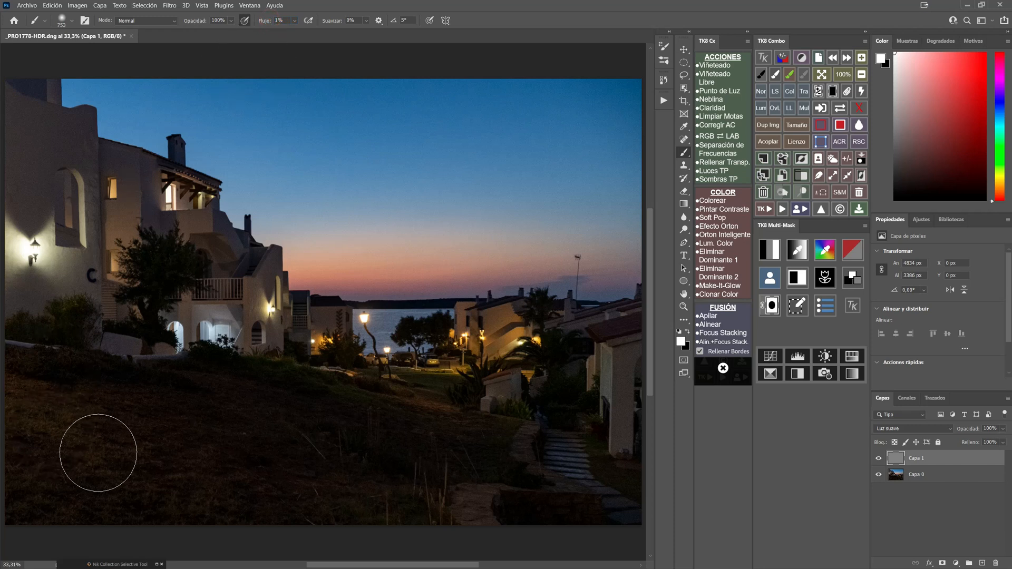
mouse_move(62, 417)
left_mouse_down()
mouse_move(76, 441)
mouse_move(72, 408)
mouse_move(94, 431)
mouse_move(50, 451)
mouse_move(131, 427)
mouse_move(165, 480)
mouse_move(60, 458)
mouse_move(121, 484)
mouse_move(67, 498)
mouse_move(185, 494)
mouse_move(195, 469)
mouse_move(259, 504)
mouse_move(221, 490)
mouse_move(167, 434)
mouse_move(192, 415)
mouse_move(181, 400)
mouse_move(223, 448)
mouse_move(141, 426)
mouse_move(132, 405)
mouse_move(145, 393)
mouse_move(186, 388)
mouse_move(181, 472)
mouse_move(48, 493)
mouse_move(46, 462)
mouse_move(65, 467)
mouse_move(65, 513)
left_mouse_up()
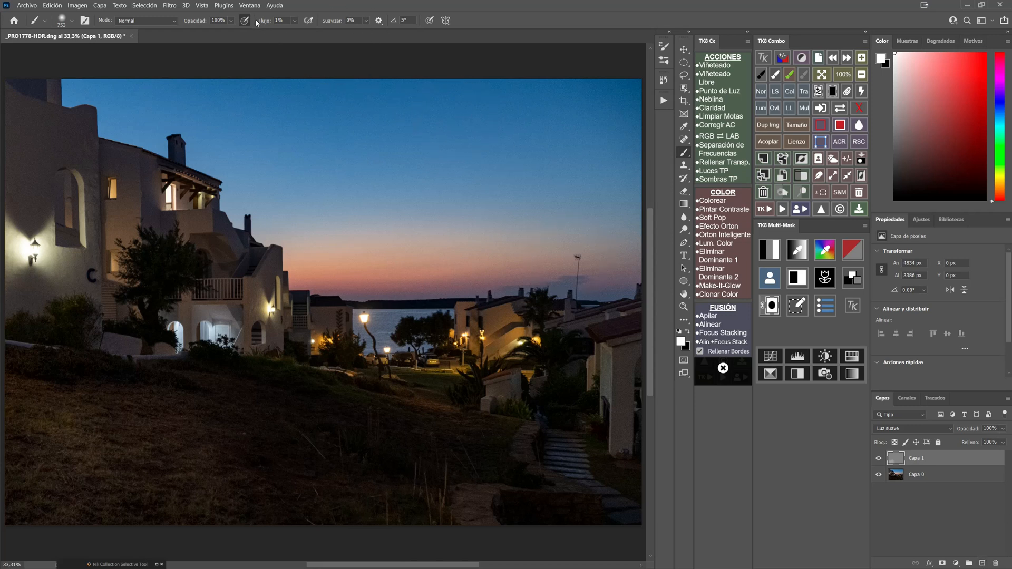
- Toggle Capa 1's visibility repeatedly to compare the hillside with and without the painted lightening
left_click(879, 459)
left_click(878, 459)
left_click(878, 459)
left_click(878, 460)
left_click(878, 459)
left_click(877, 460)
left_click(878, 460)
left_click(877, 460)
left_click(877, 460)
left_click(877, 460)
left_click(876, 461)
left_click(876, 461)
left_click(879, 461)
left_click(879, 461)
left_click(878, 461)
left_click(878, 461)
- Paint black at 1% flow with a smaller brush over the stone path beside the hillside to darken it
mouse_move(517, 487)
left_mouse_down()
mouse_move(521, 471)
mouse_move(571, 454)
mouse_move(602, 490)
mouse_move(484, 457)
left_mouse_up()
mouse_move(573, 445)
left_mouse_down()
mouse_move(573, 476)
mouse_move(556, 462)
mouse_move(642, 521)
mouse_move(560, 455)
mouse_move(574, 446)
left_mouse_up()
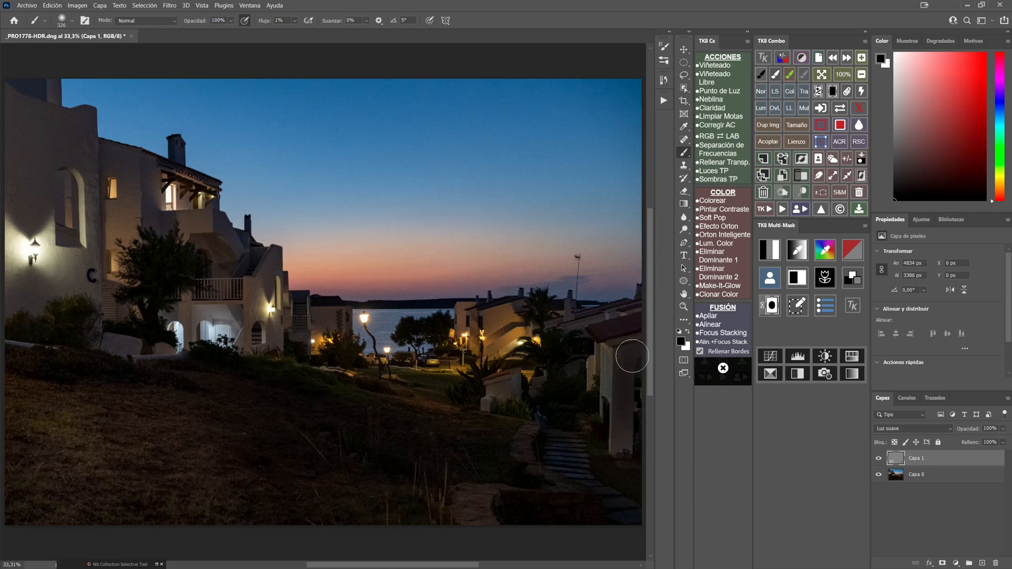
- Switch Capa 1 off and on several times to examine the combined lightening and darkening
left_click(879, 460)
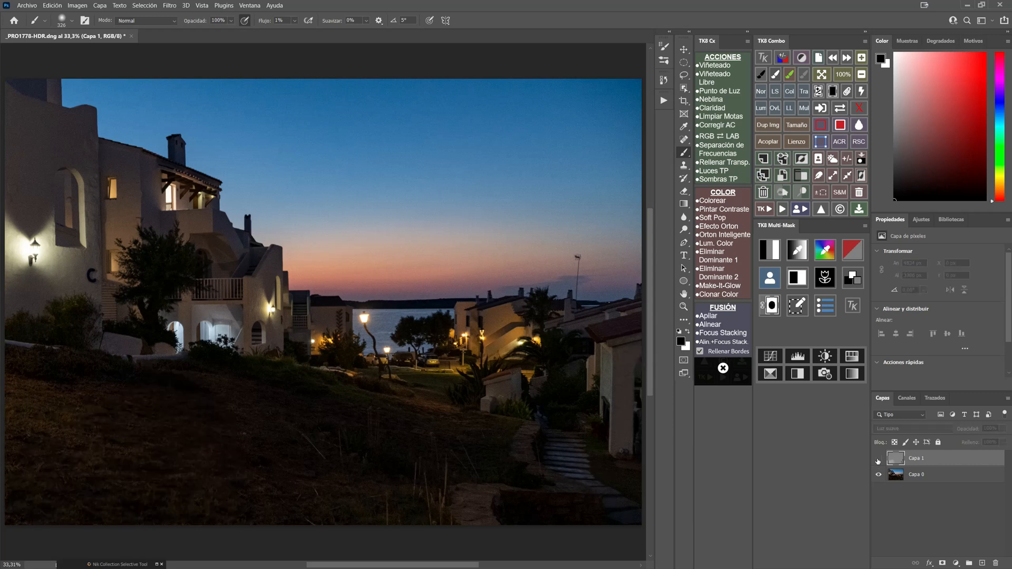
left_click(878, 461)
left_click(878, 460)
left_click(879, 460)
left_click(878, 460)
left_click(879, 460)
left_click(879, 460)
left_click(878, 460)
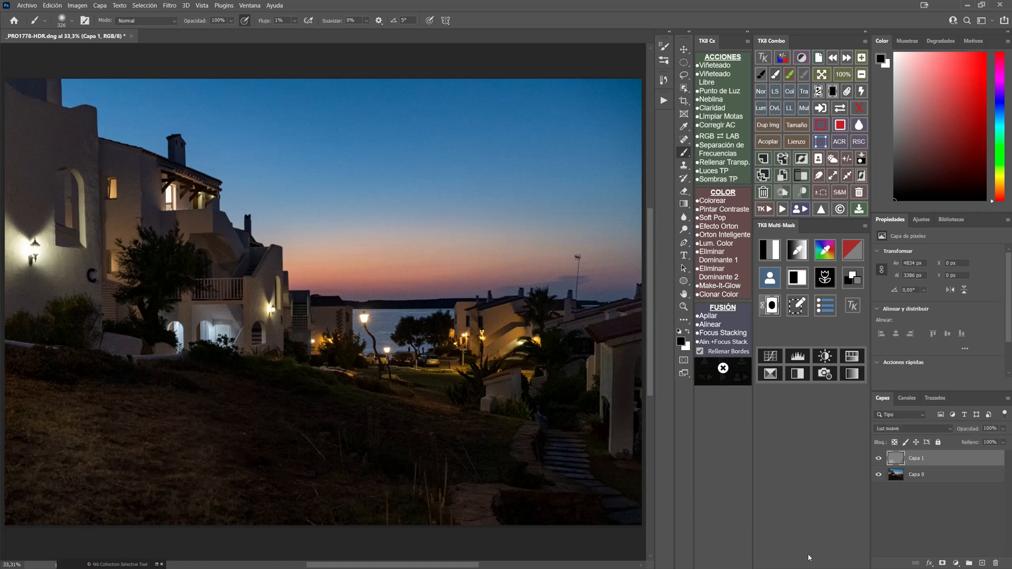
- Make white the foreground colour, delete the painted layer and add a white solid colour fill layer above Capa 0
key("x")
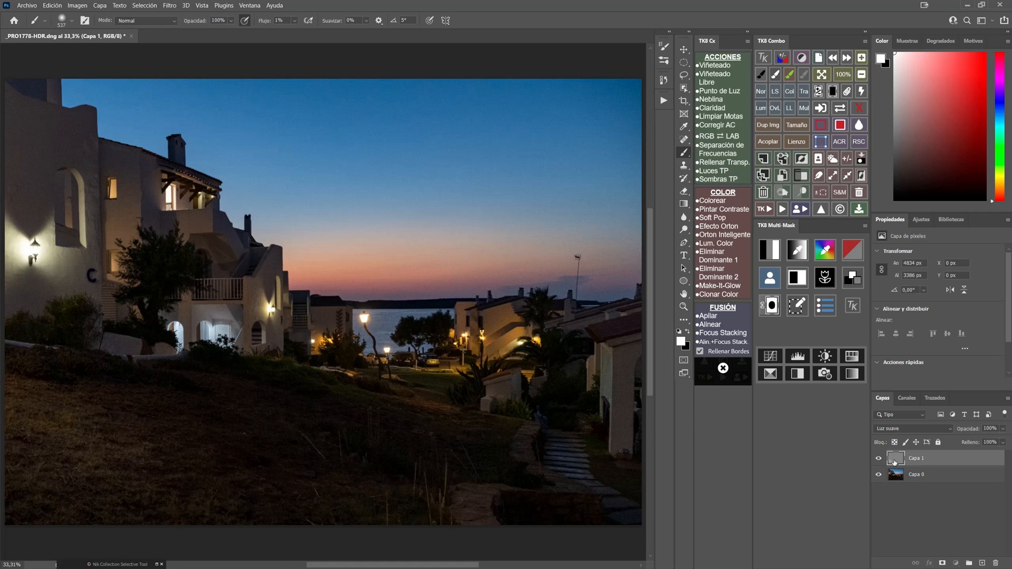
left_click(762, 193)
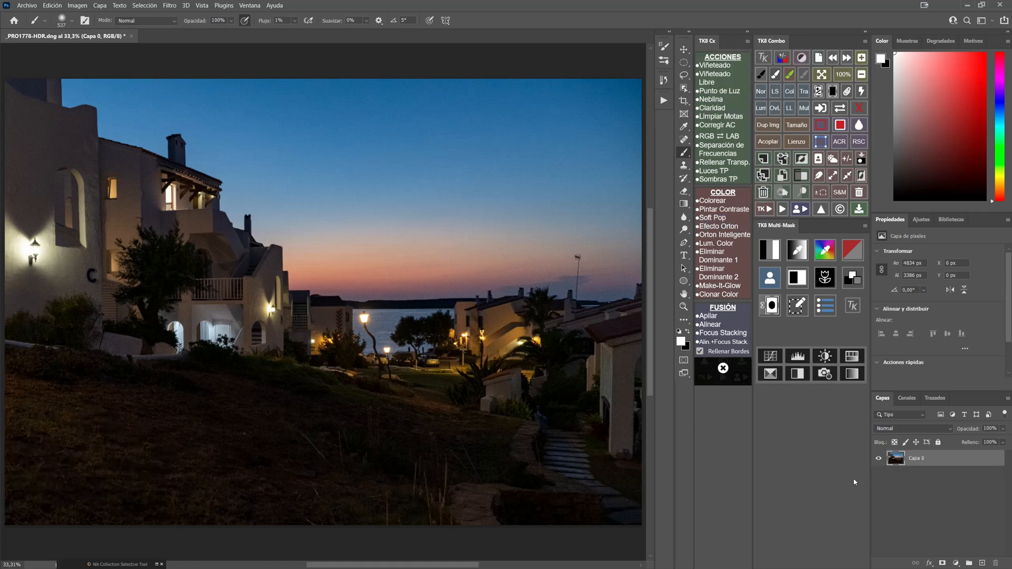
left_click(956, 564)
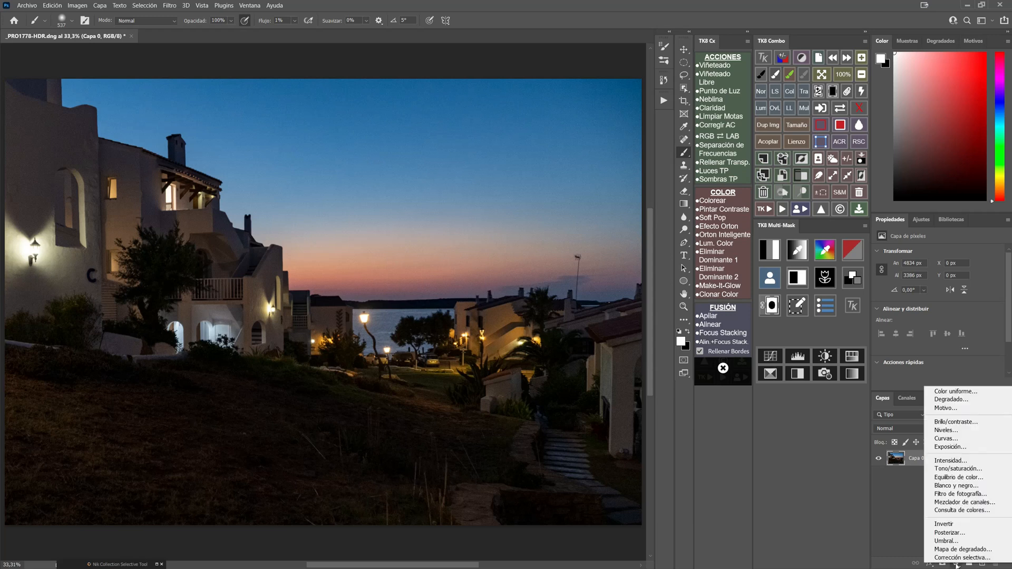
left_click(958, 392)
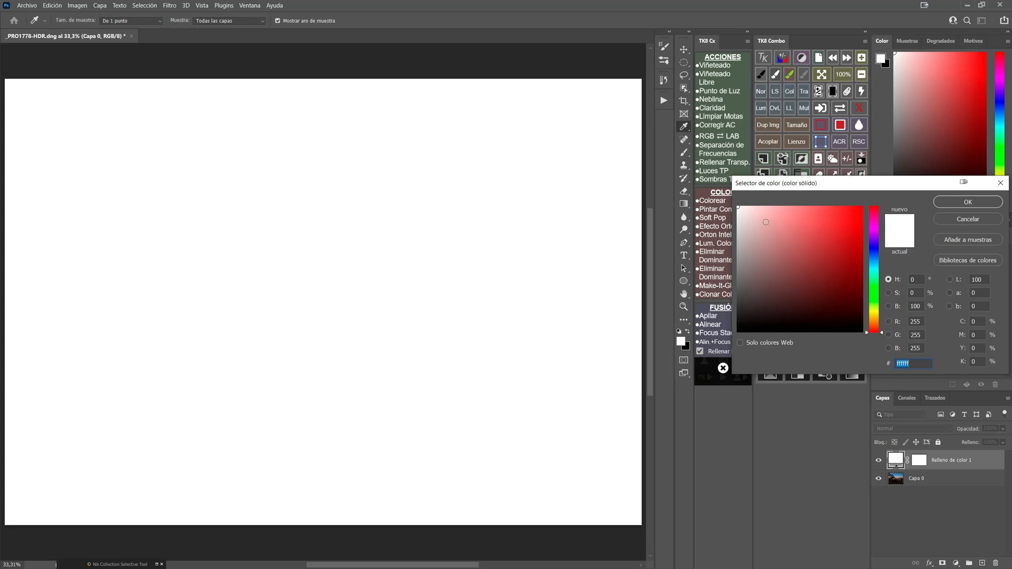
left_click(948, 203)
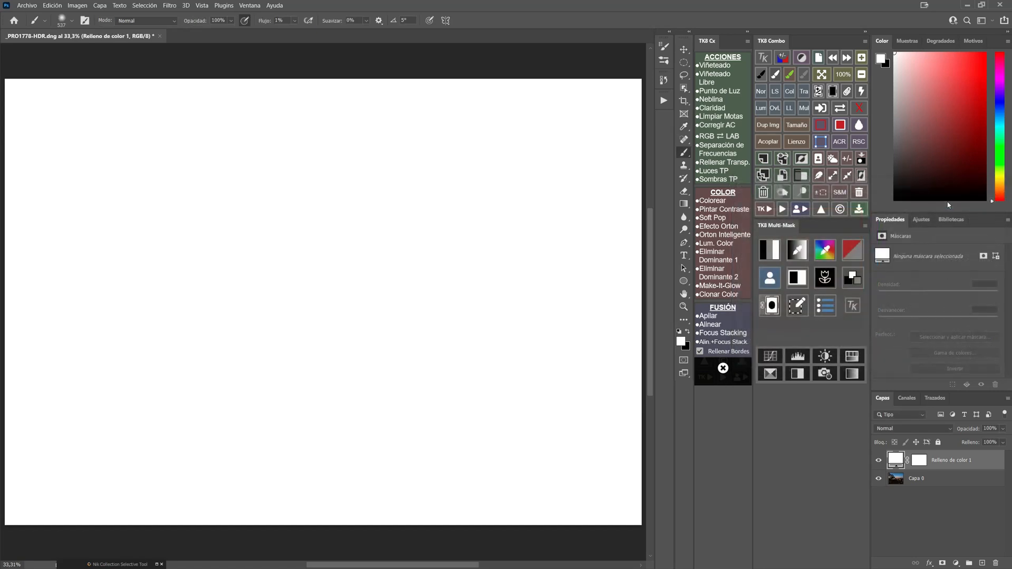
- Invert the fill layer's mask and paint white on it at 1% flow over the lower-left hillside
left_click(919, 462)
left_click(972, 369)
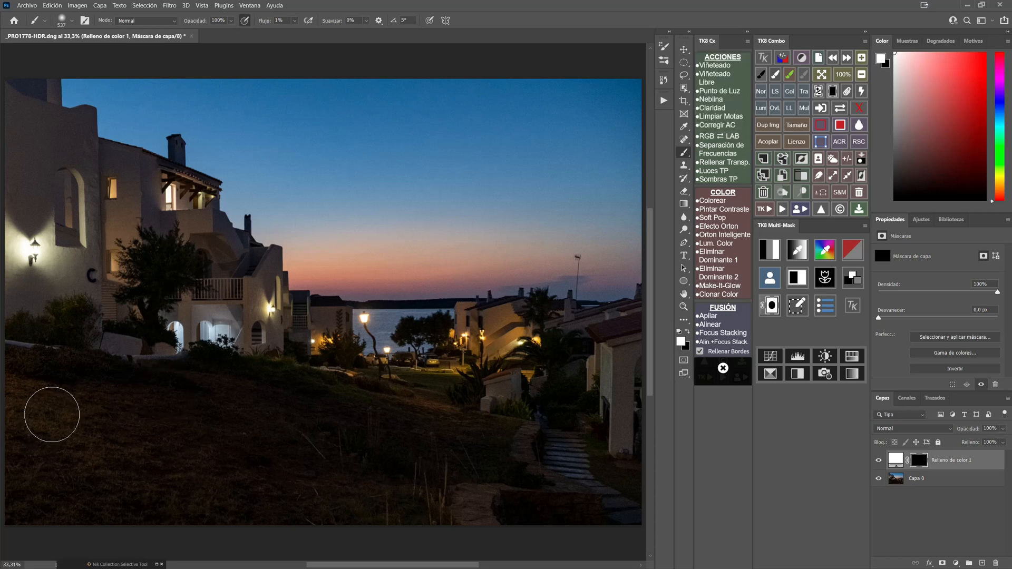
mouse_move(57, 430)
left_mouse_down()
mouse_move(77, 473)
mouse_move(139, 502)
mouse_move(121, 485)
mouse_move(150, 454)
mouse_move(143, 432)
mouse_move(111, 409)
mouse_move(66, 391)
mouse_move(43, 472)
mouse_move(59, 498)
mouse_move(200, 523)
mouse_move(122, 491)
left_mouse_up()
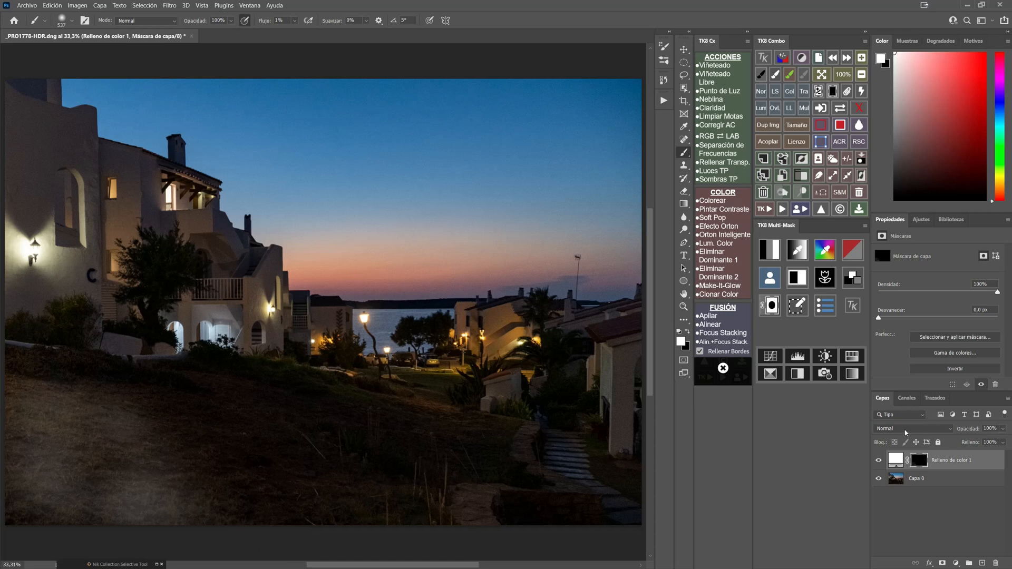
- Set the fill layer's blending mode to Luz suave and toggle its visibility to compare the effect
left_click(926, 430)
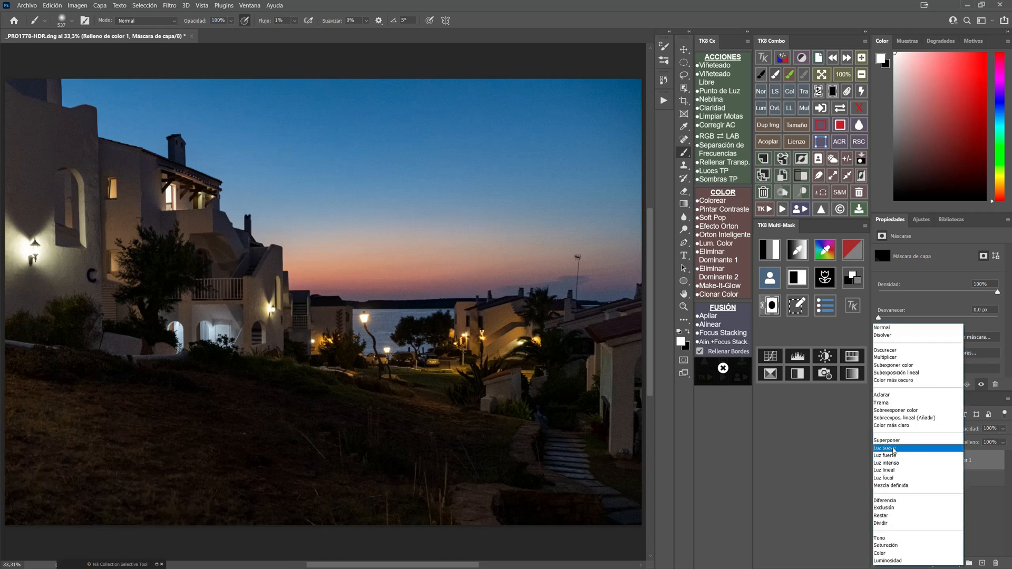
left_click(894, 449)
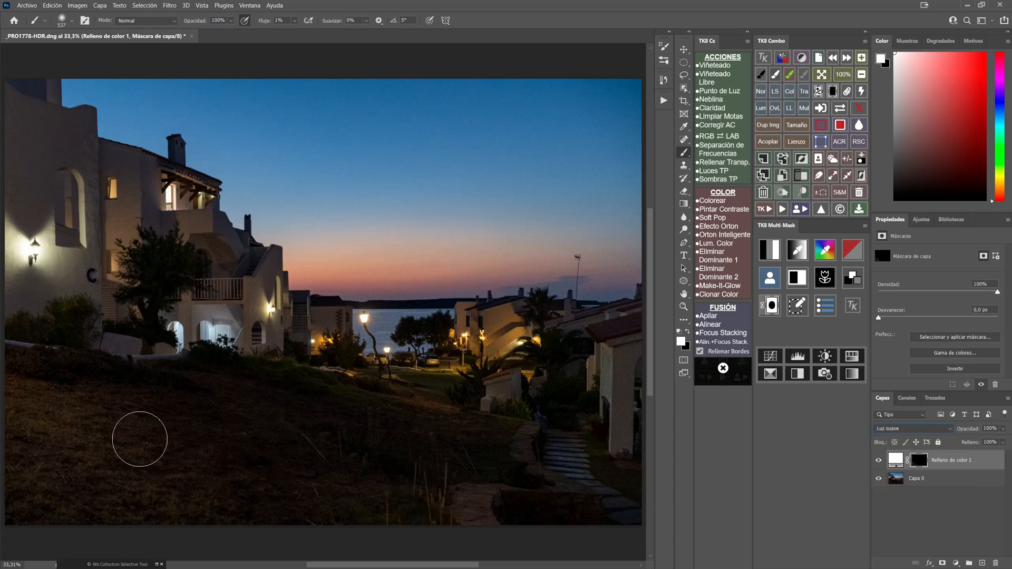
left_click(879, 461)
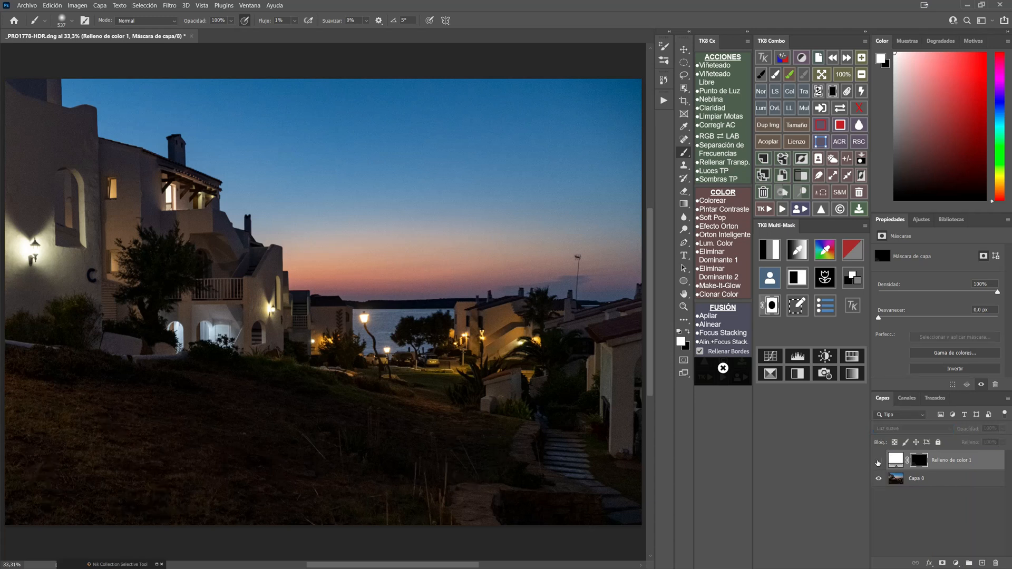
left_click(879, 461)
left_click(878, 461)
left_click(879, 461)
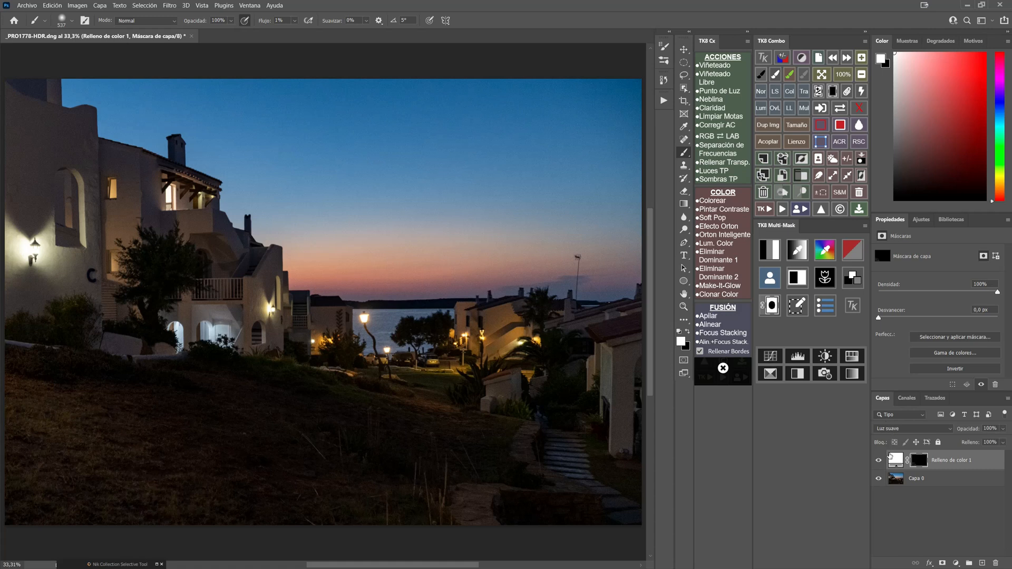
left_click(879, 461)
left_click(879, 461)
left_click(878, 461)
left_click(878, 461)
- Change the colour of the Relleno de color 1 fill layer to pale yellow, hex fffaa5
mouse_move(133, 426)
left_mouse_down()
mouse_move(118, 475)
mouse_move(184, 436)
mouse_move(31, 474)
mouse_move(166, 489)
mouse_move(143, 501)
left_mouse_up()
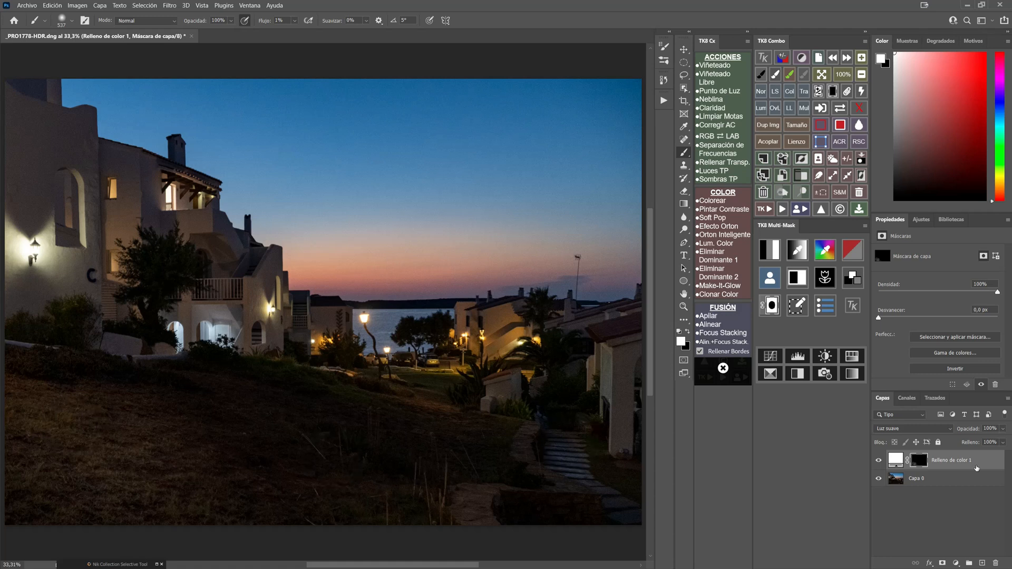
left_click(899, 463)
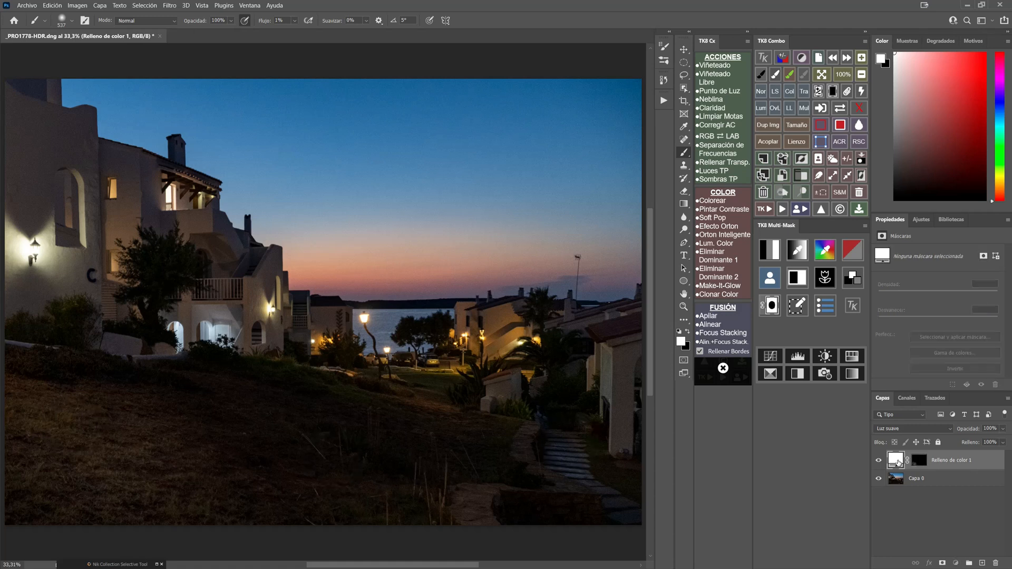
double_click(898, 463)
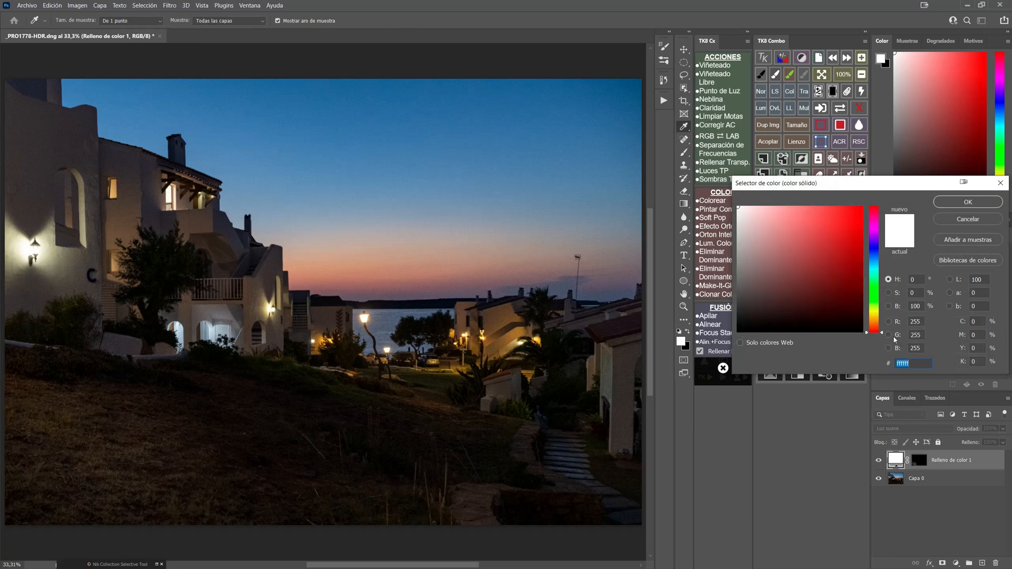
left_click_drag(884, 335, 884, 314)
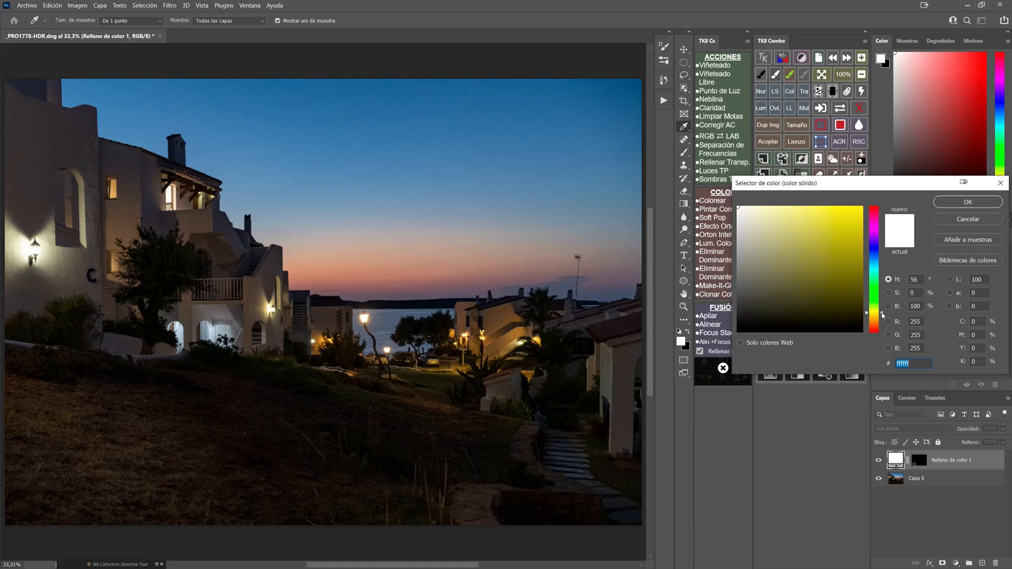
left_click(739, 207)
left_click_drag(739, 207, 786, 204)
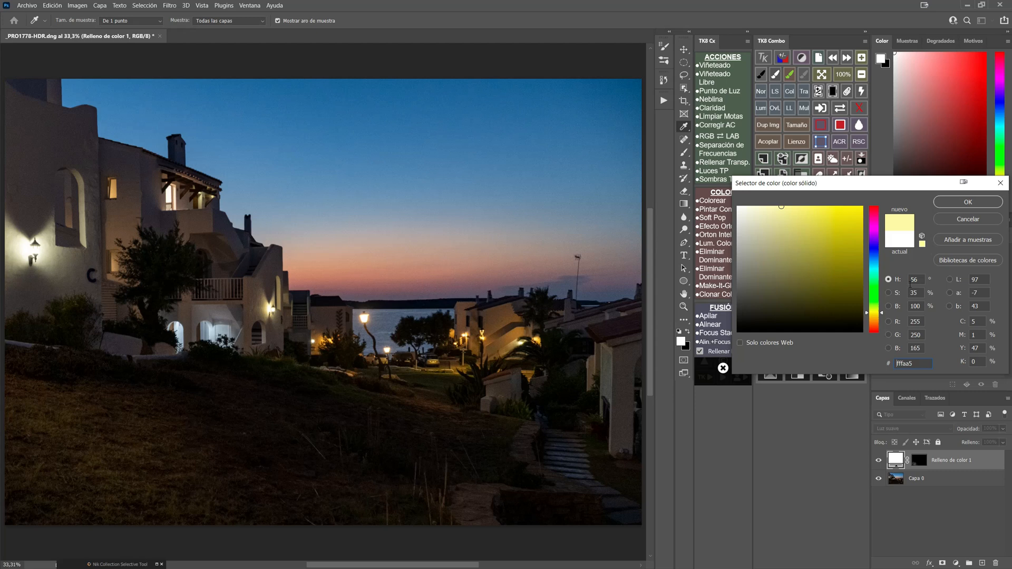
left_click(959, 205)
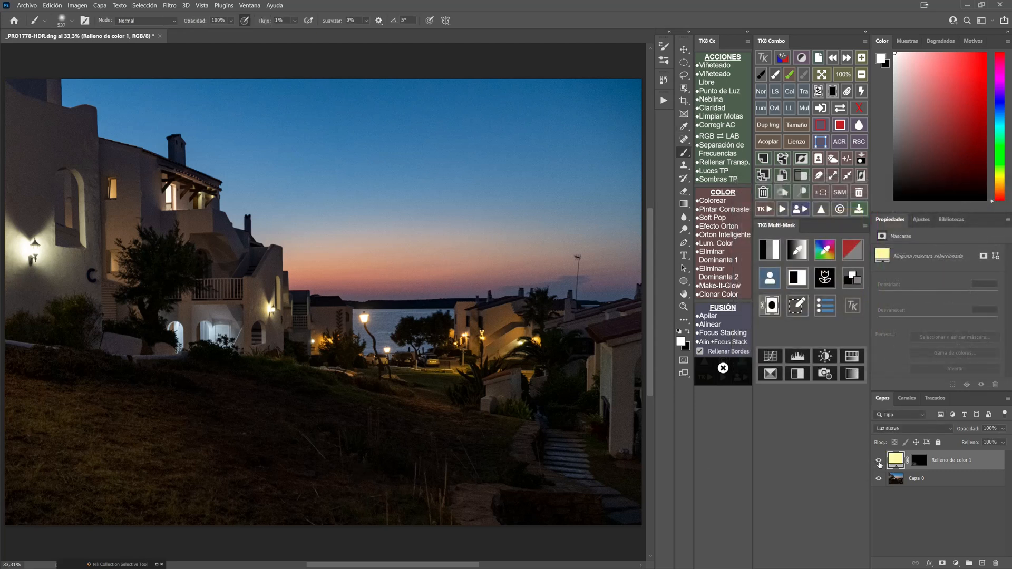
- Toggle the visibility of Relleno de color 1 repeatedly to compare the yellow-tinted lightening on the hillside
left_click(880, 462)
left_click(879, 462)
left_click(879, 463)
left_click(879, 463)
left_click(879, 462)
left_click(879, 462)
left_click(879, 462)
left_click(879, 463)
left_click(879, 463)
left_click(879, 463)
left_click(879, 462)
left_click(879, 463)
left_click(953, 562)
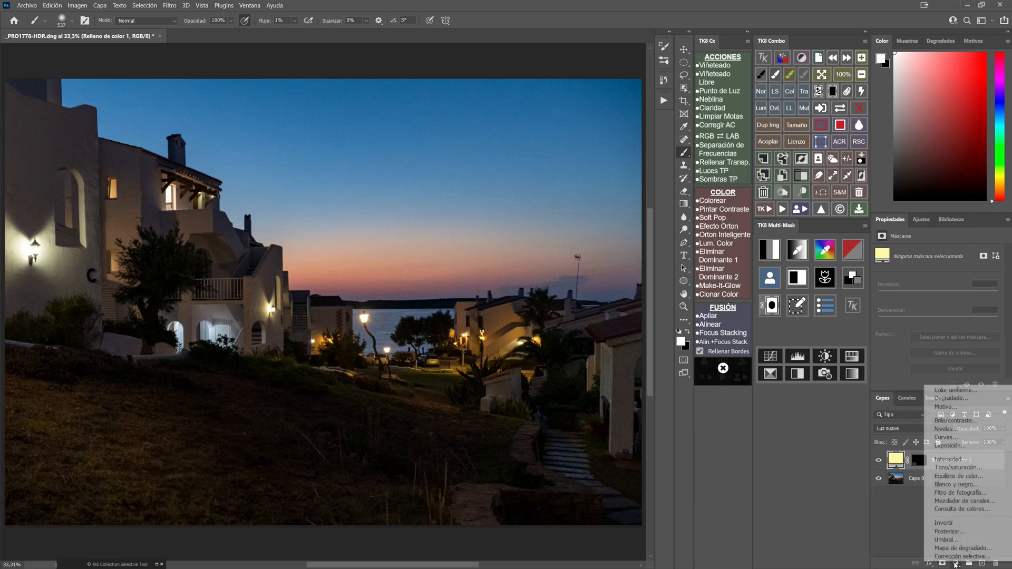
left_click(963, 557)
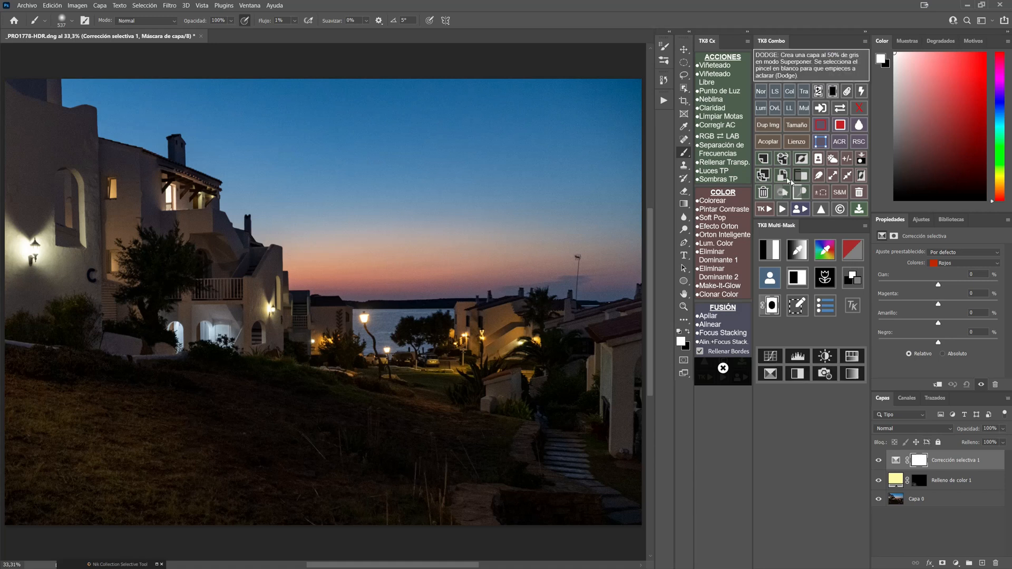
left_click(764, 193)
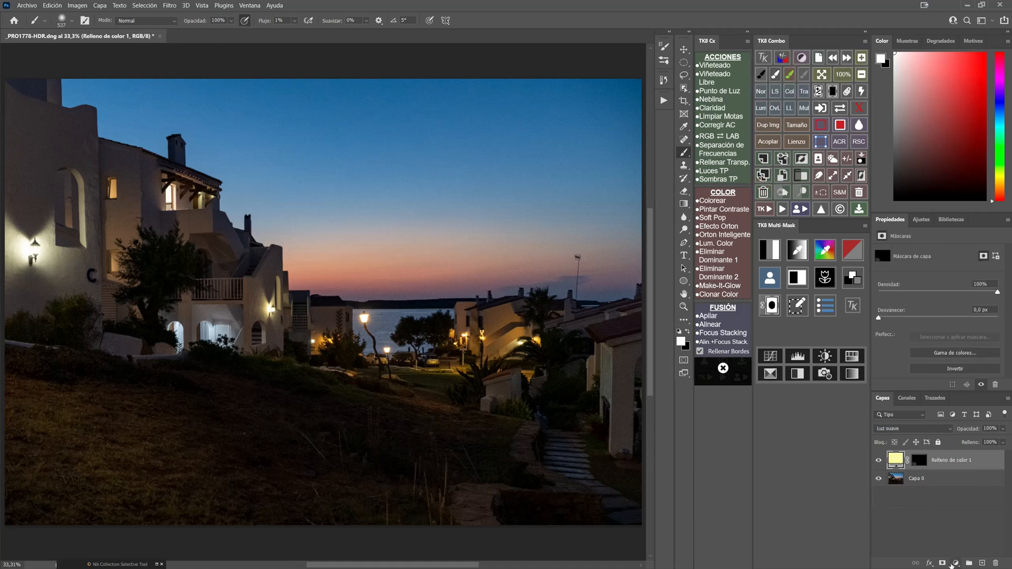
- Add a brown solid colour fill layer above Relleno de color 1 with hue 27, saturation 50% and brightness 50%
left_click(956, 563)
left_click(945, 392)
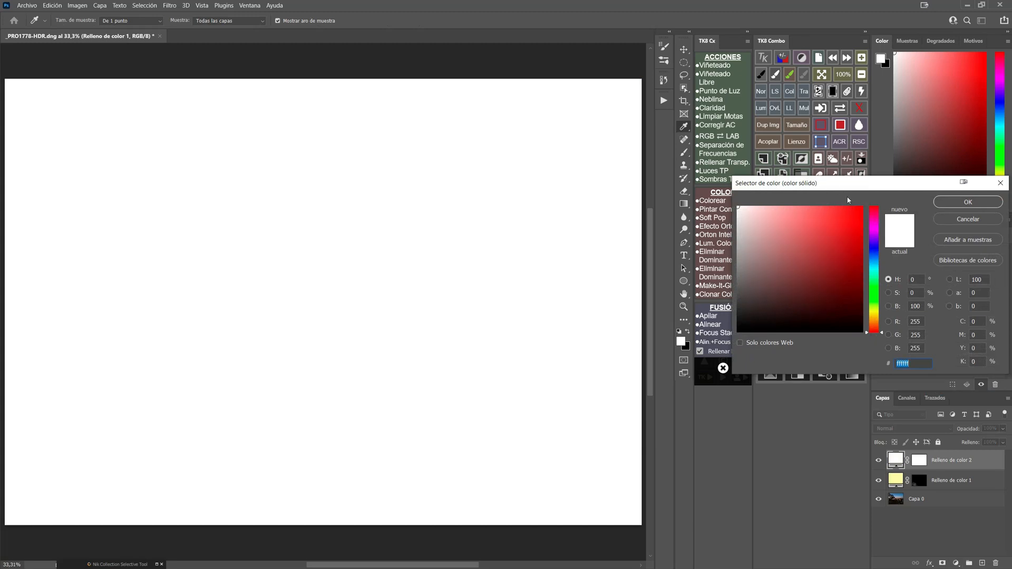
left_click_drag(883, 334, 882, 323)
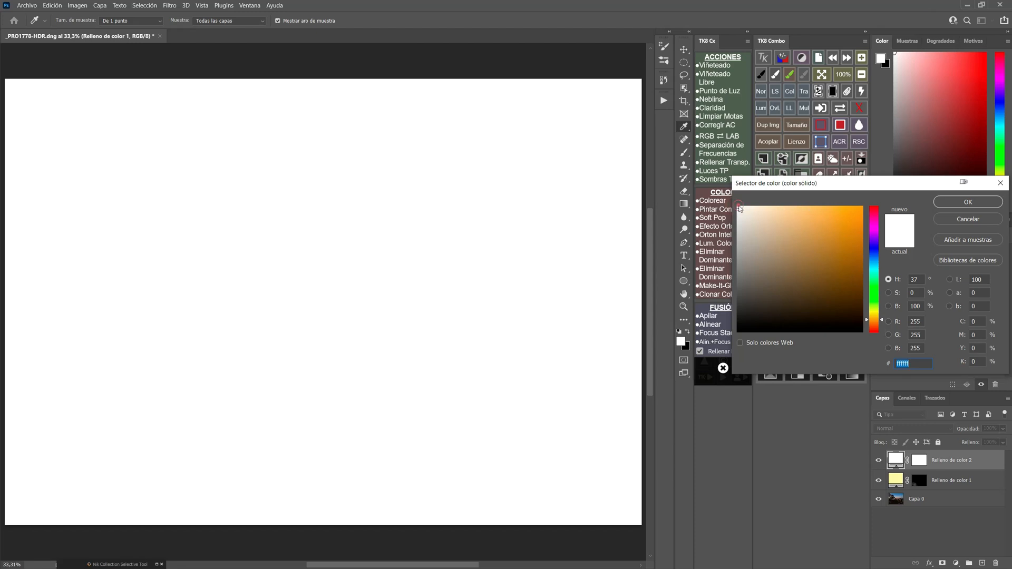
left_click(913, 293)
type("50")
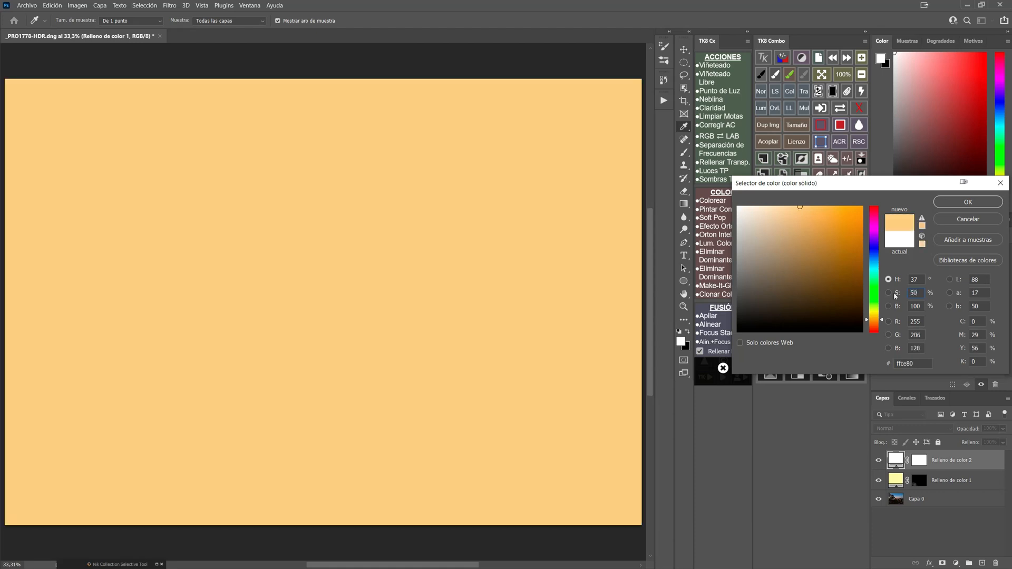
key("Tab")
type("50")
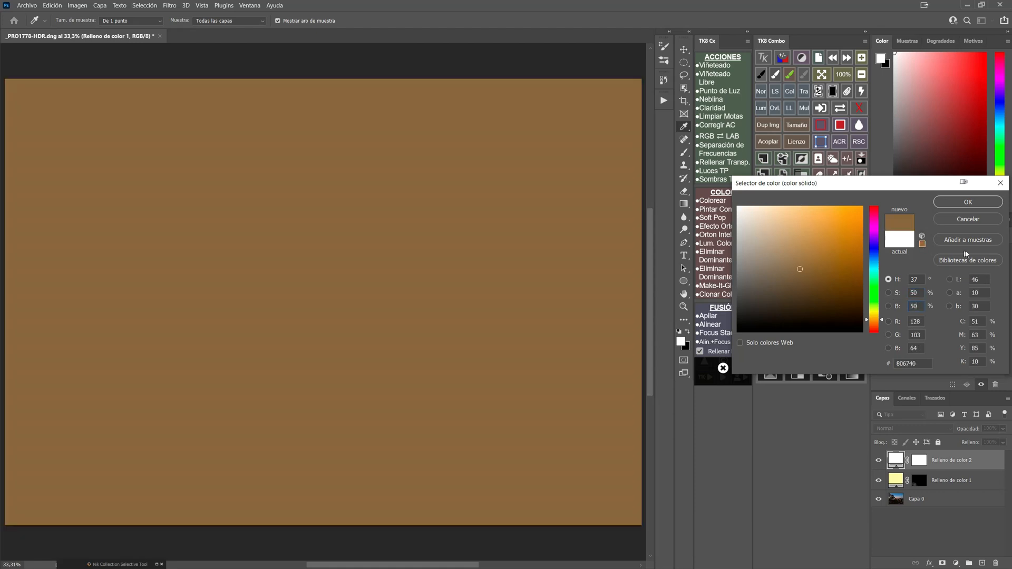
left_click_drag(881, 320, 883, 324)
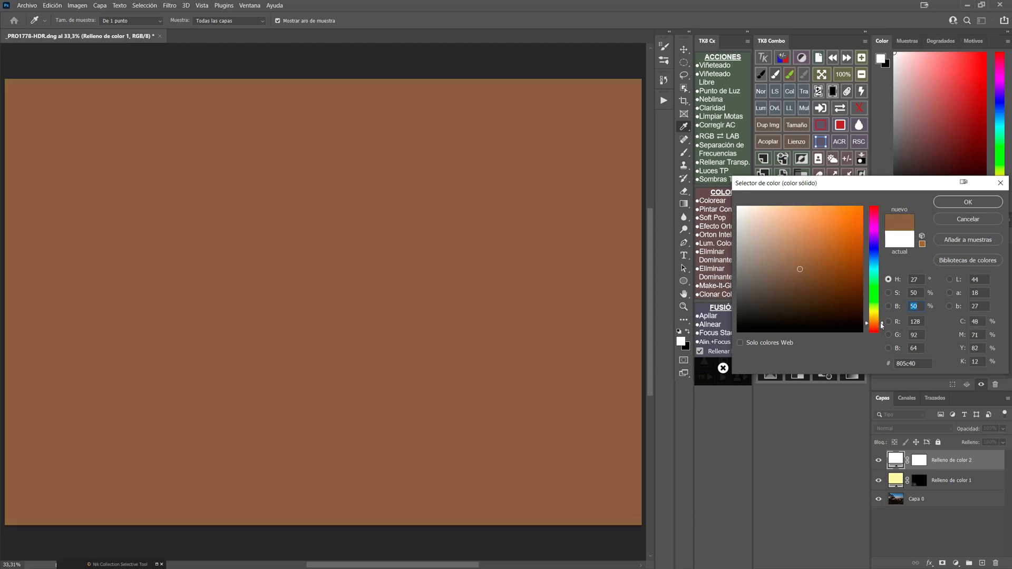
left_click(947, 204)
key("b")
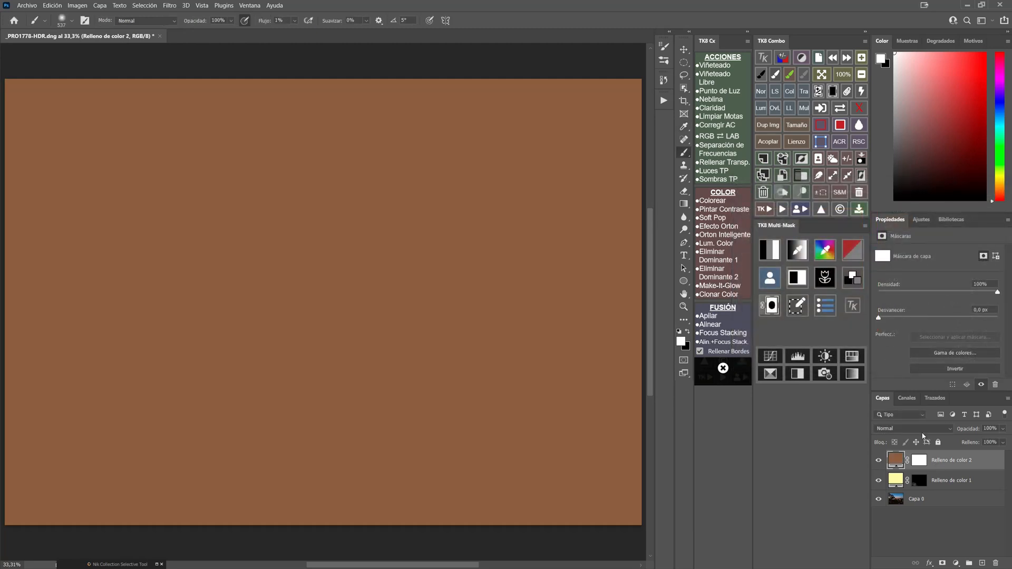
- Blend the brown fill layer in Luz suave and paint it through its inverted mask along the sunset sky at 1% flow
left_click(910, 432)
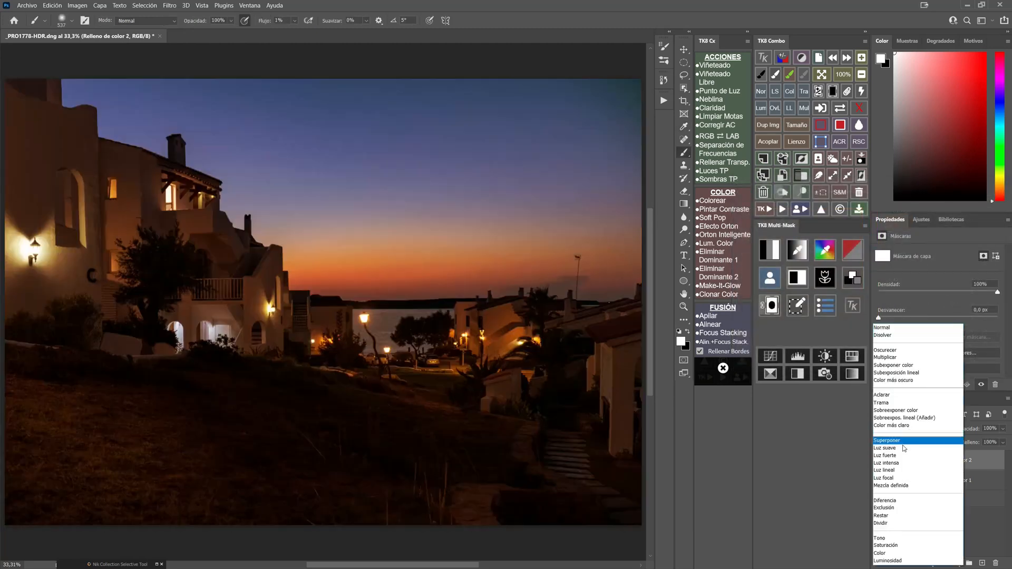
left_click(910, 448)
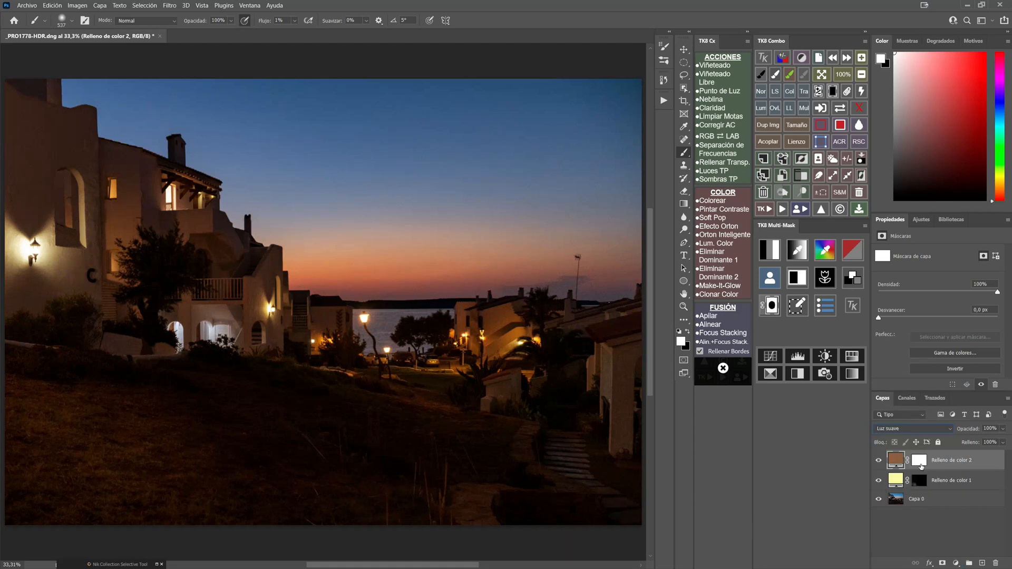
left_click(920, 462)
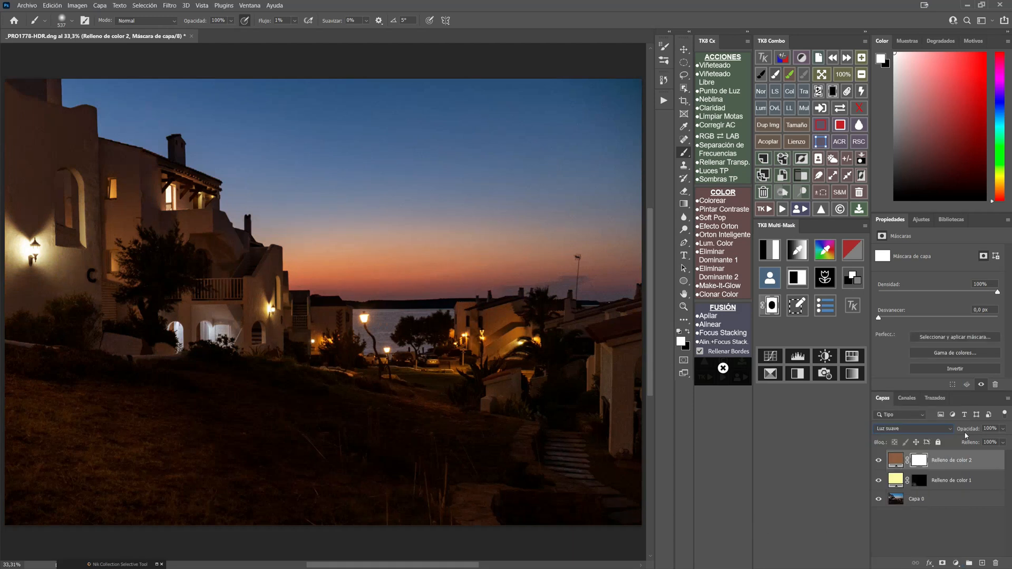
left_click(952, 369)
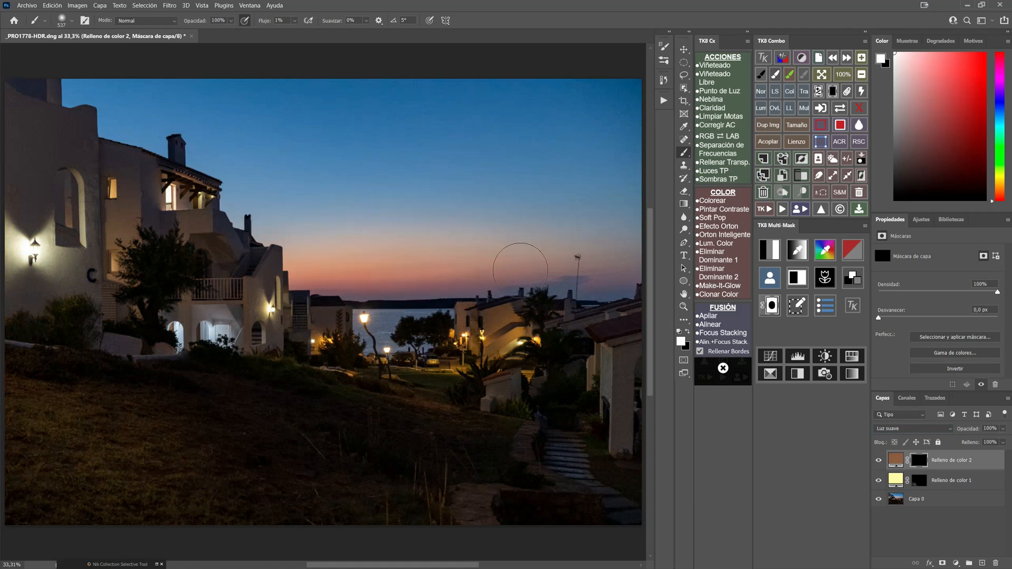
mouse_move(409, 269)
left_mouse_down()
mouse_move(600, 256)
mouse_move(295, 276)
left_mouse_up()
- Toggle the visibility of Relleno de color 2 repeatedly to compare the effect on the sunset band
left_click(879, 461)
left_click(879, 461)
left_click(879, 461)
left_click(879, 462)
left_click(879, 462)
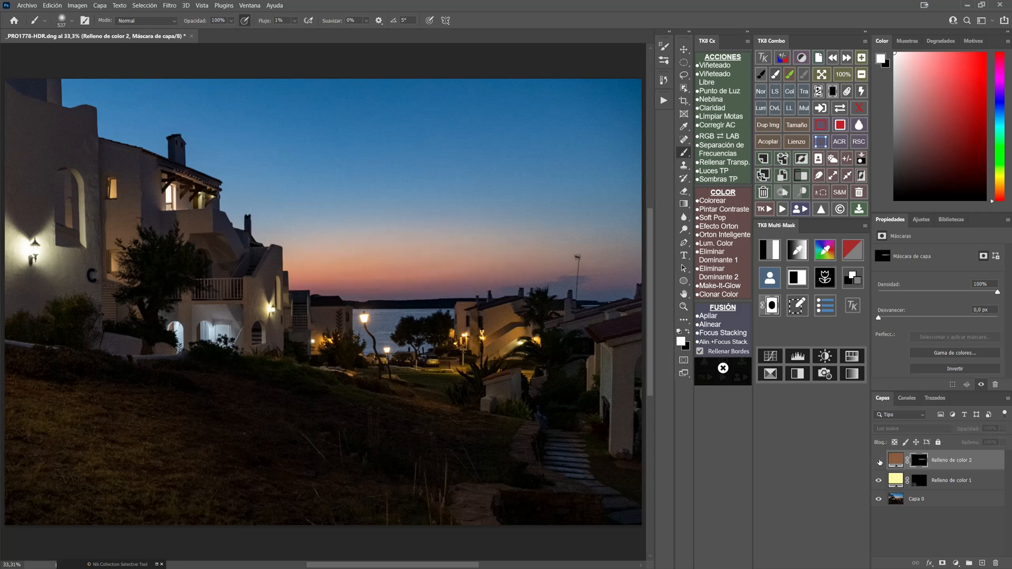
left_click(879, 462)
left_click(880, 462)
left_click(880, 461)
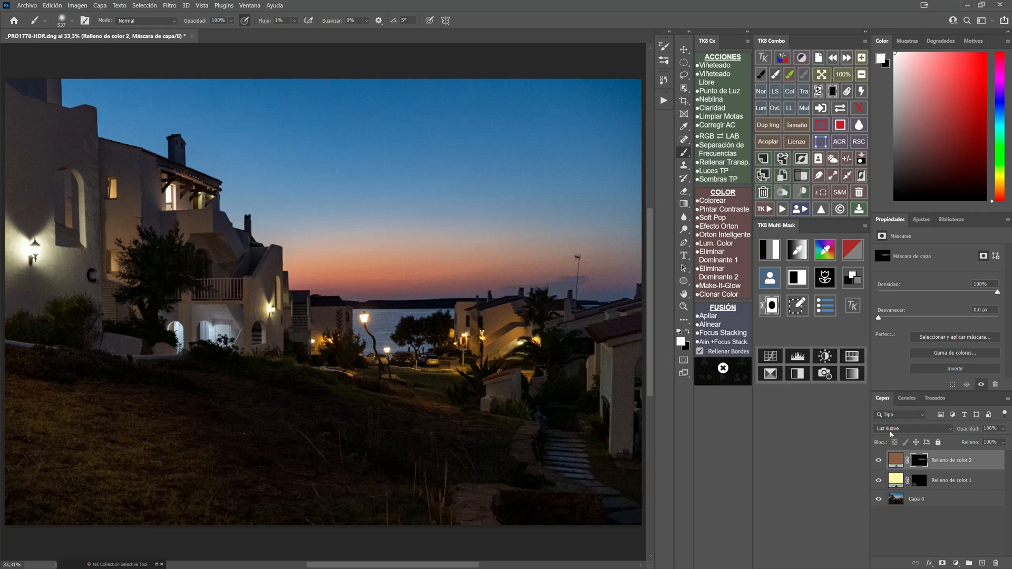
- Put Relleno de color 2 into a new layer group and apply a TK8 luminosity mask of the photo to the group
left_click(969, 563)
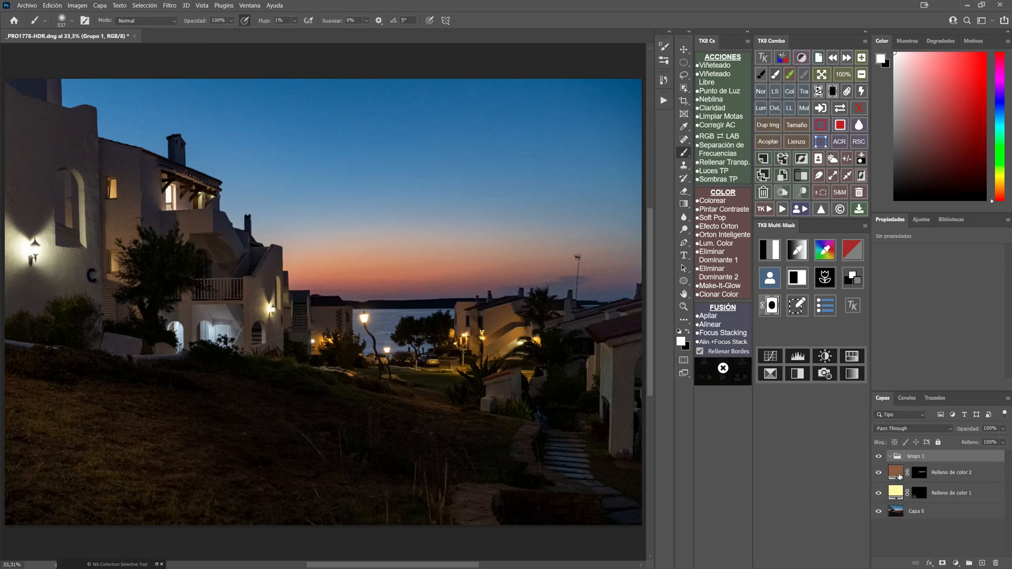
left_click_drag(896, 474, 907, 463)
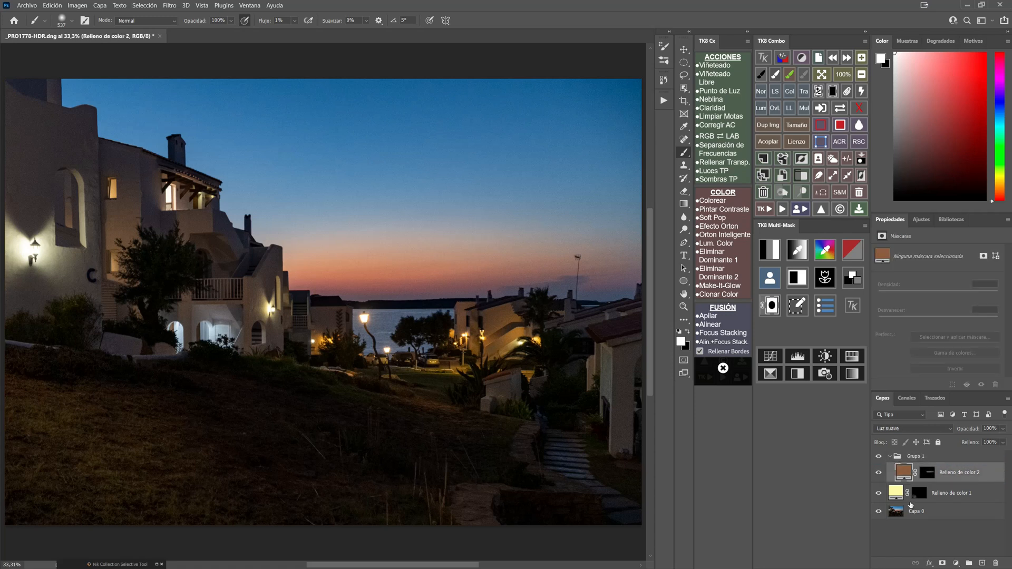
left_click(917, 458)
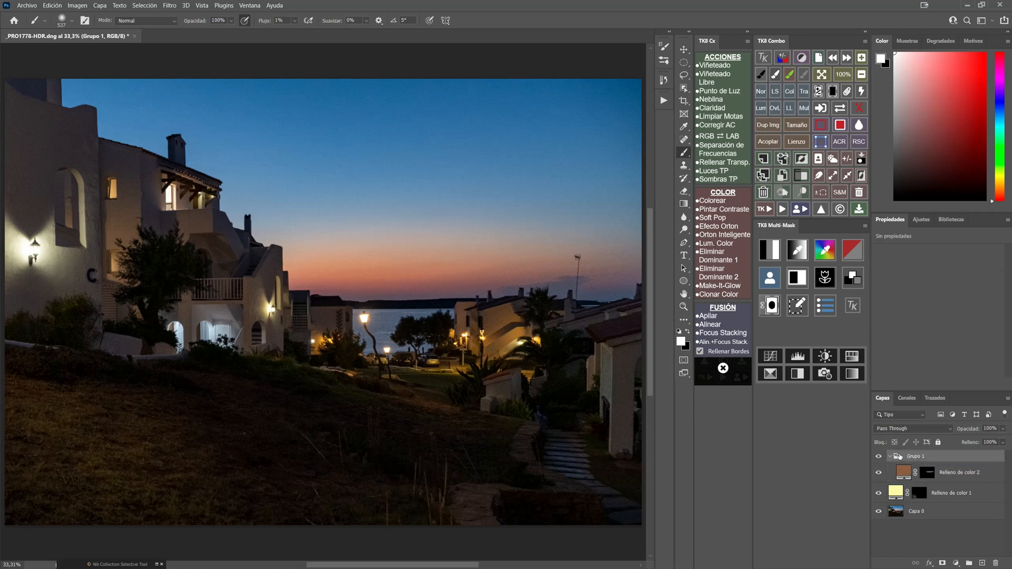
left_click(770, 250)
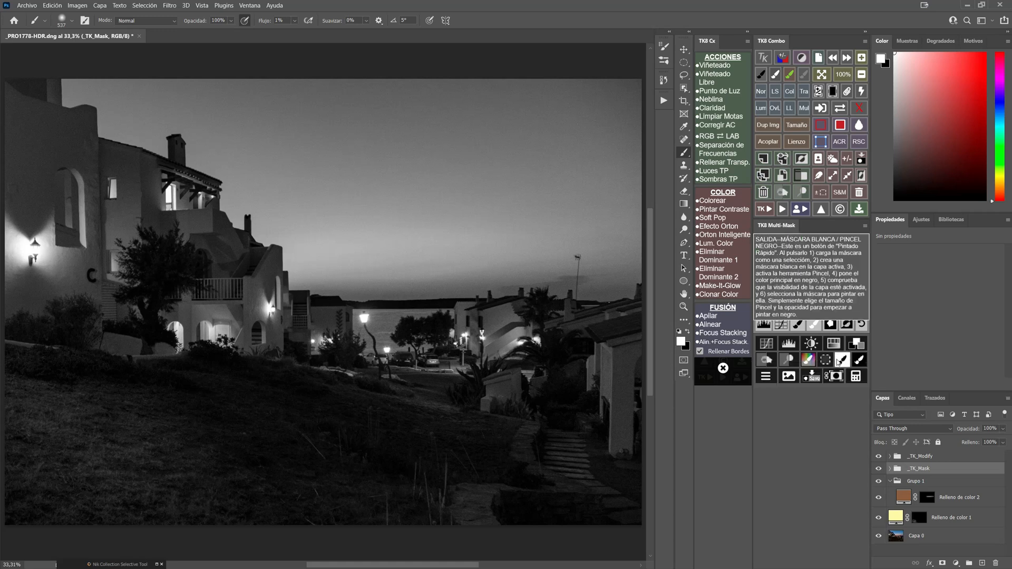
left_click(836, 376)
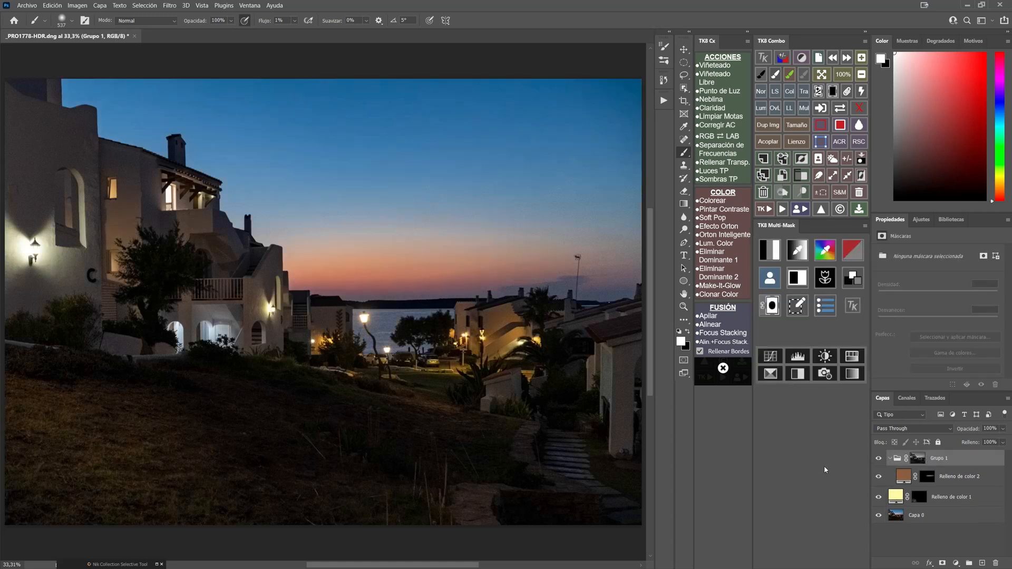
- Toggle Grupo 1's visibility to compare the luminosity-masked effect and look at the layer inside the group
left_click(878, 459)
left_click(879, 459)
left_click(878, 459)
left_click(879, 460)
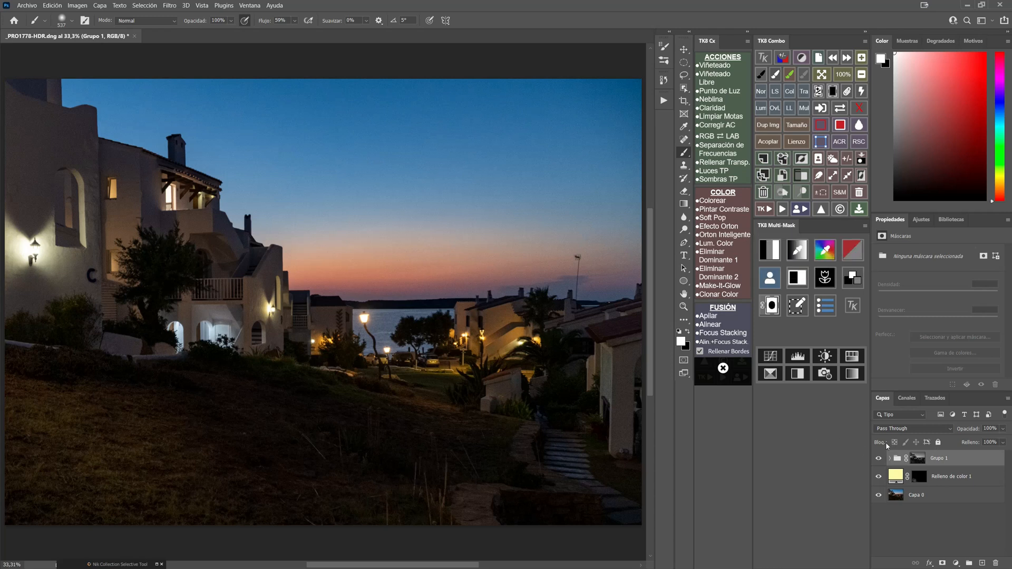
left_click(890, 459)
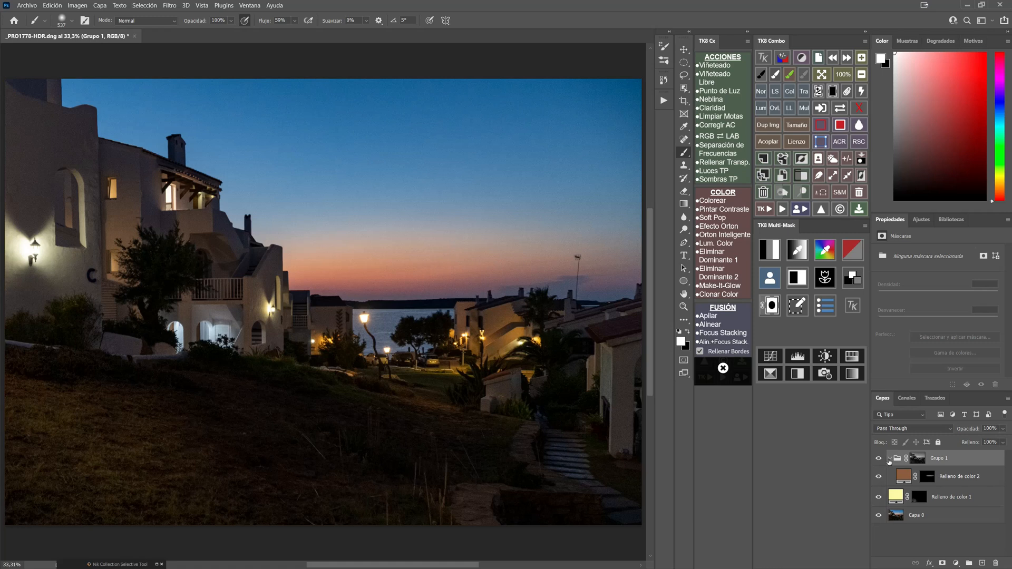
left_click(890, 459)
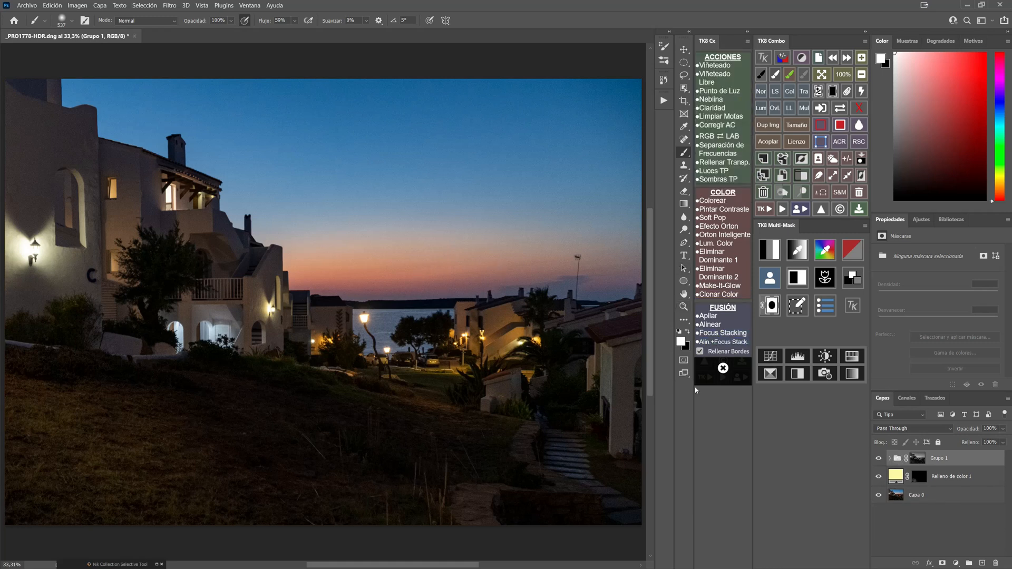
- Sample the sunset's orange above the horizon as the foreground colour and examine its values in the colour picker
left_click(407, 275, "alt")
left_click(681, 342)
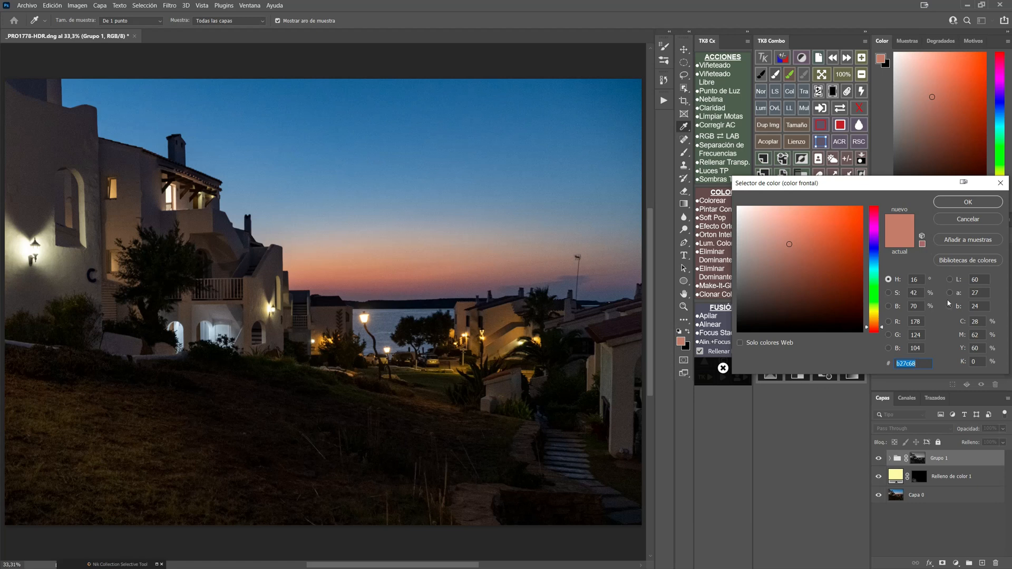
left_click(982, 220)
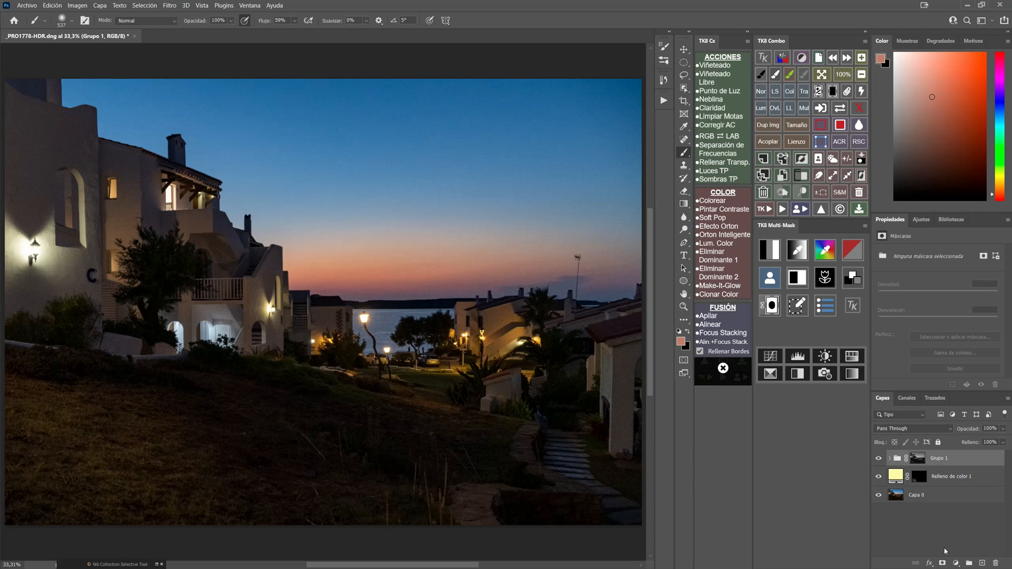
- Add a solid colour fill layer above Grupo 1 in teal with hue 195, saturation 50 and brightness 50
left_click(956, 563)
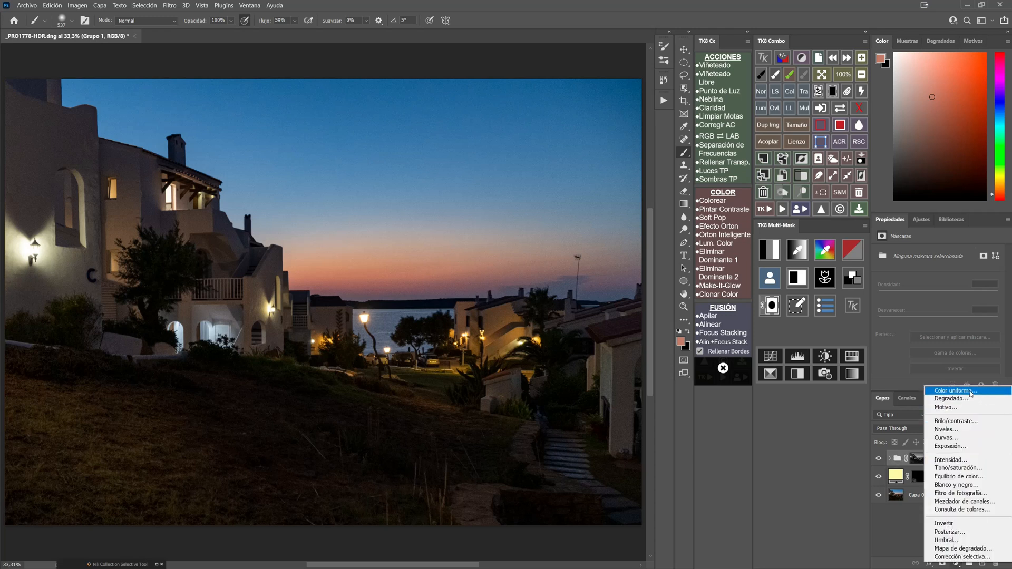
left_click(956, 391)
left_click(920, 280)
type("195")
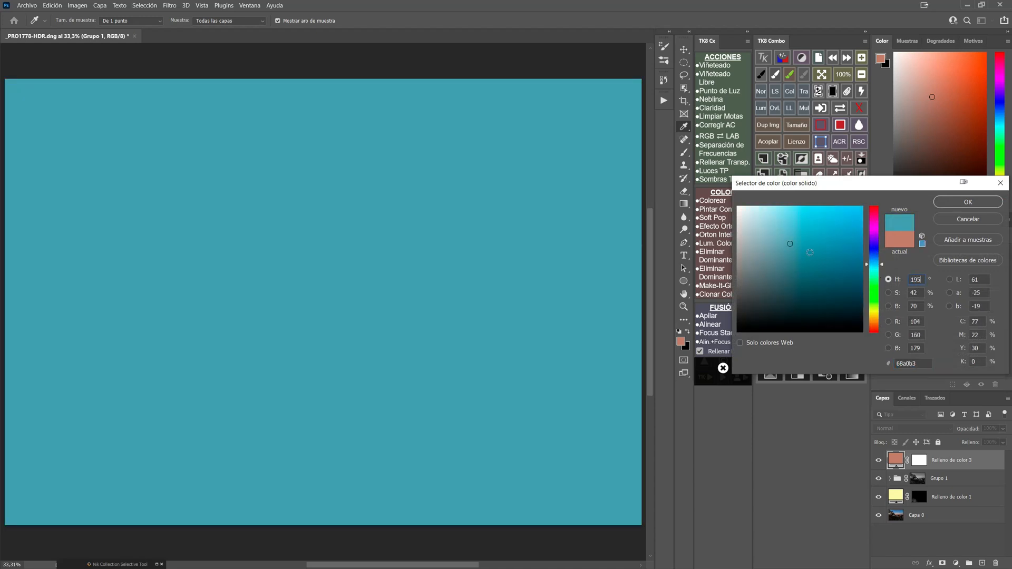
left_click(829, 243)
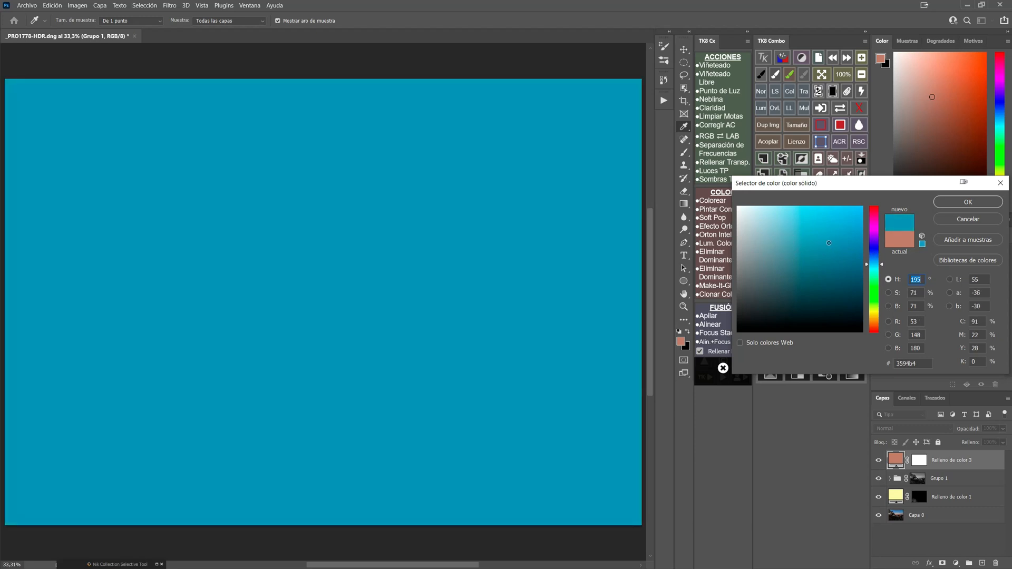
left_click_drag(832, 243, 830, 269)
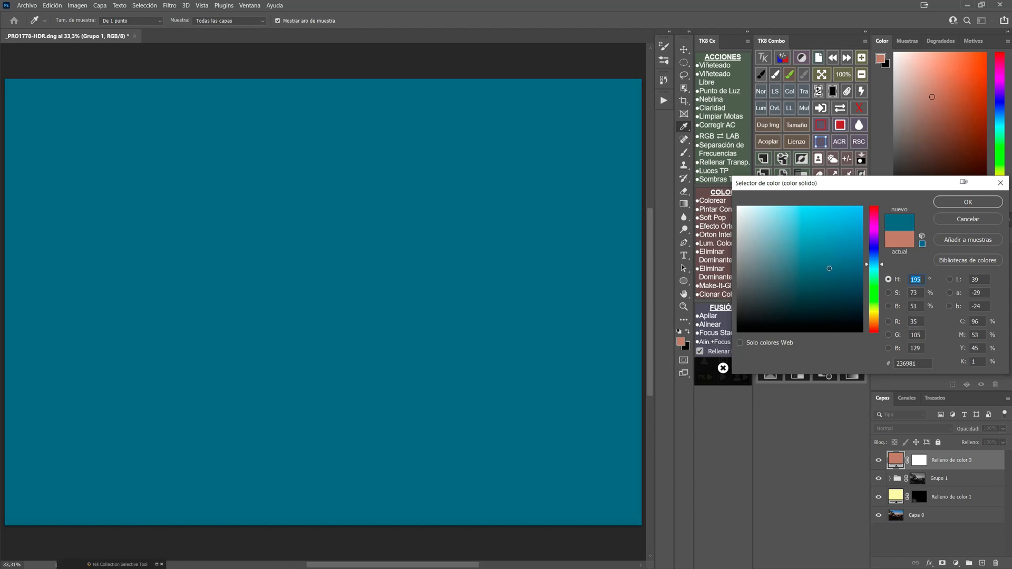
left_click(917, 296)
type("50")
key("Tab")
type("50")
left_click(957, 203)
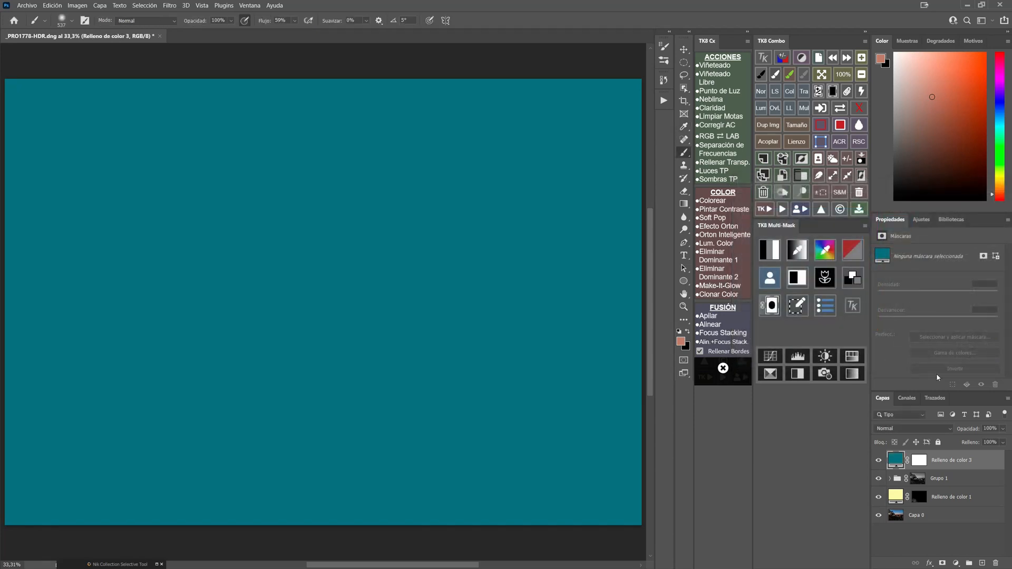
- Set Relleno de color 3 to Soft Light (Luz suave) blending and invert its layer mask to black
left_click(889, 430)
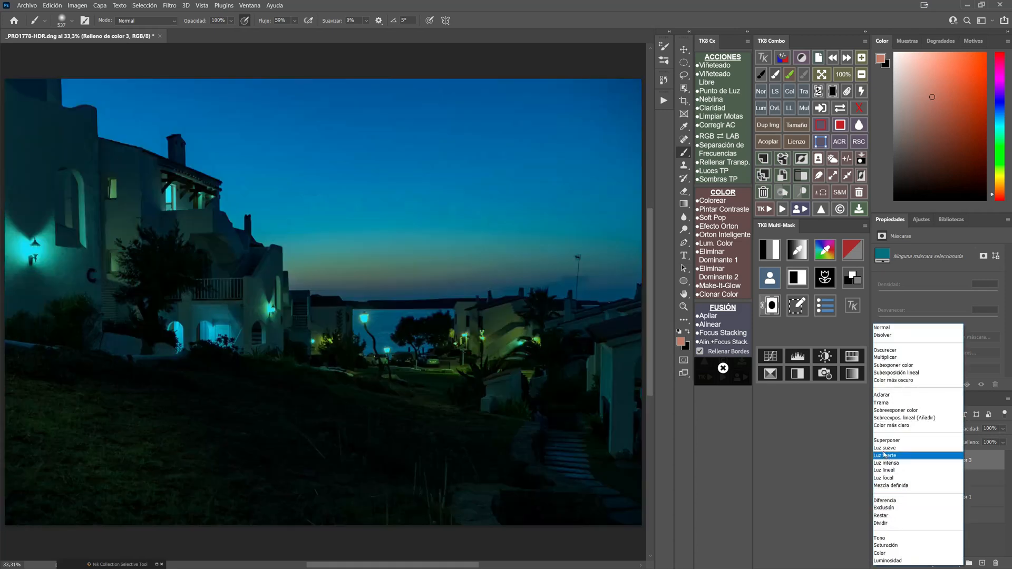
left_click(885, 448)
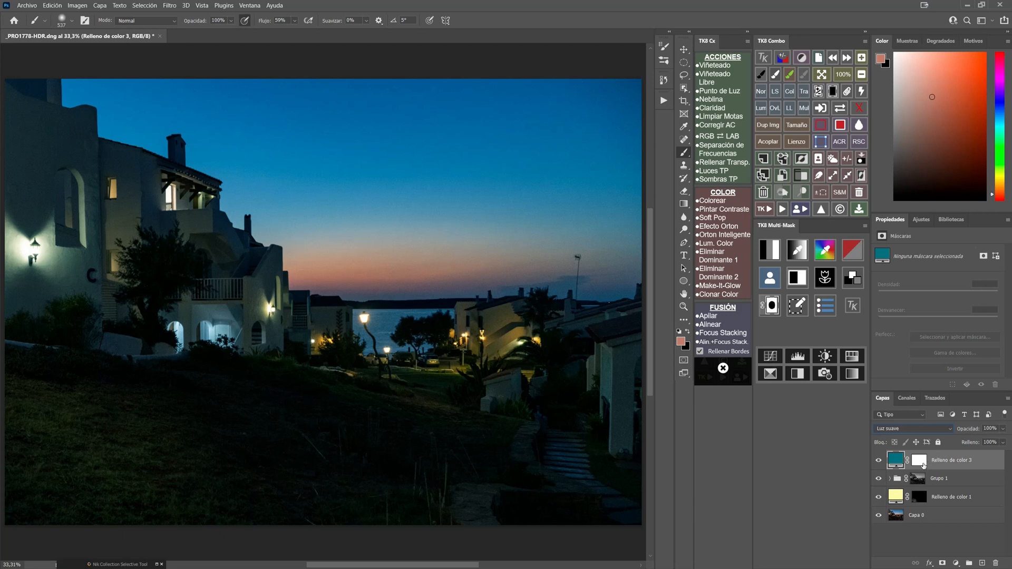
left_click(919, 460)
left_click(976, 368)
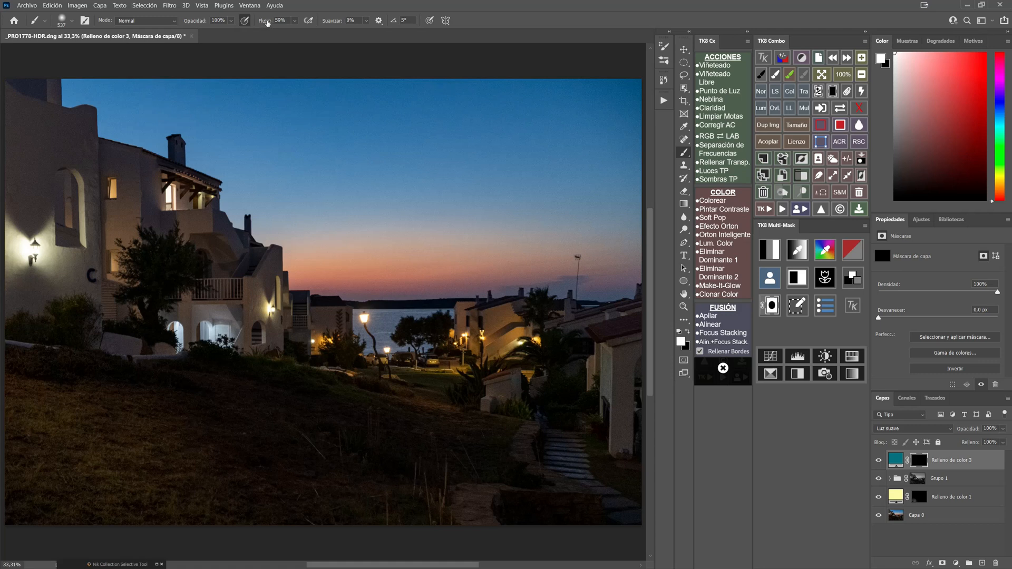
- Paint the upper blue sky white on the mask of Relleno de color 3, with brush flow at 1% and then 14%
left_click_drag(267, 23, 237, 22)
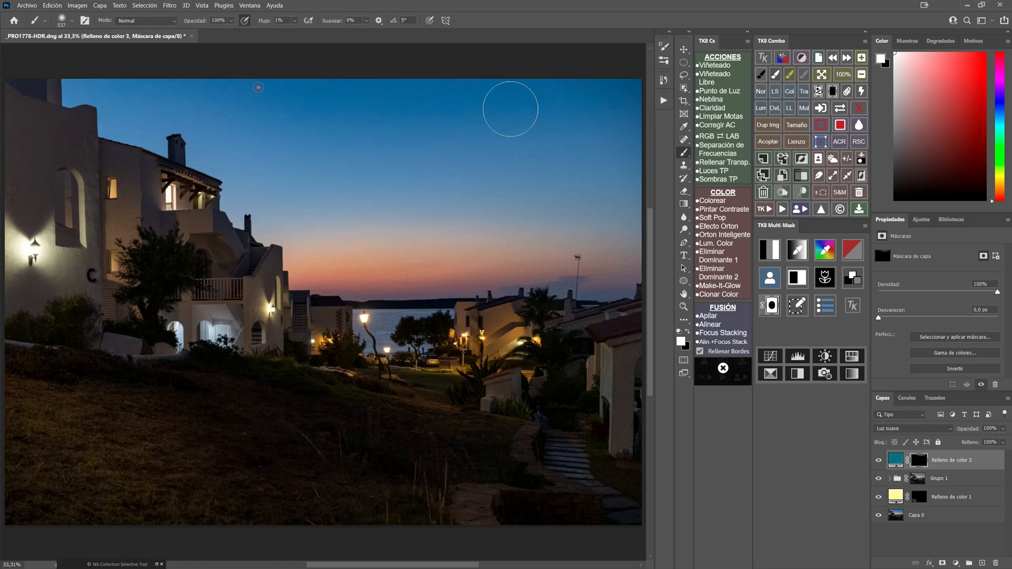
left_click_drag(263, 21, 271, 21)
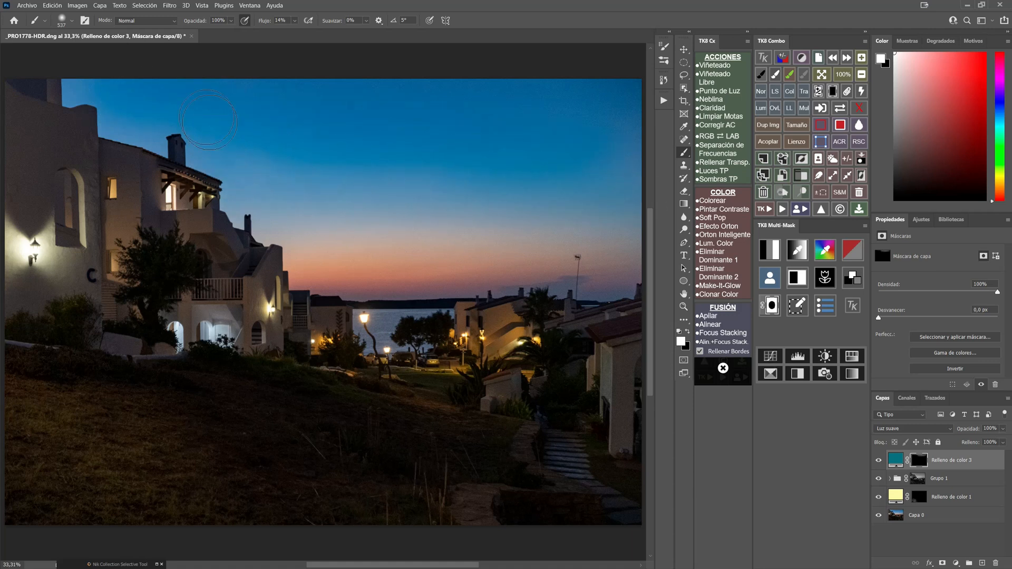
mouse_move(344, 126)
left_mouse_down()
mouse_move(445, 209)
mouse_move(298, 201)
left_mouse_up()
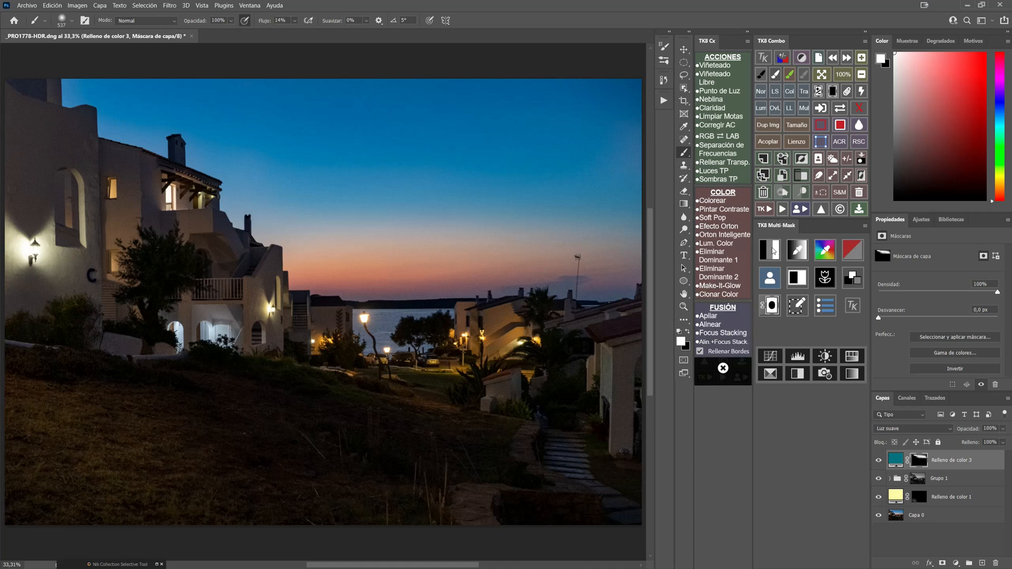
- Toggle Relleno de color 3's visibility repeatedly to compare its effect on the blue sky
left_click(879, 463)
left_click(879, 463)
left_click(879, 462)
left_click(879, 463)
left_click(879, 462)
left_click(879, 462)
left_click(879, 463)
left_click(879, 463)
left_click(879, 463)
left_click(879, 463)
left_click(879, 463)
left_click(879, 462)
- Create a new layer group above Relleno de color 3 and hide that fill layer
left_click(896, 460)
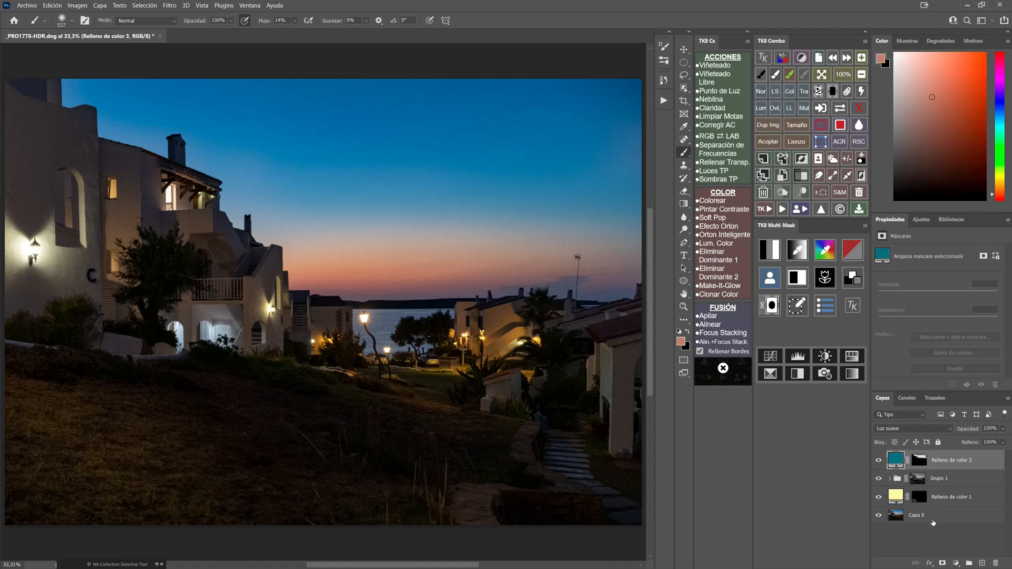
left_click(969, 564)
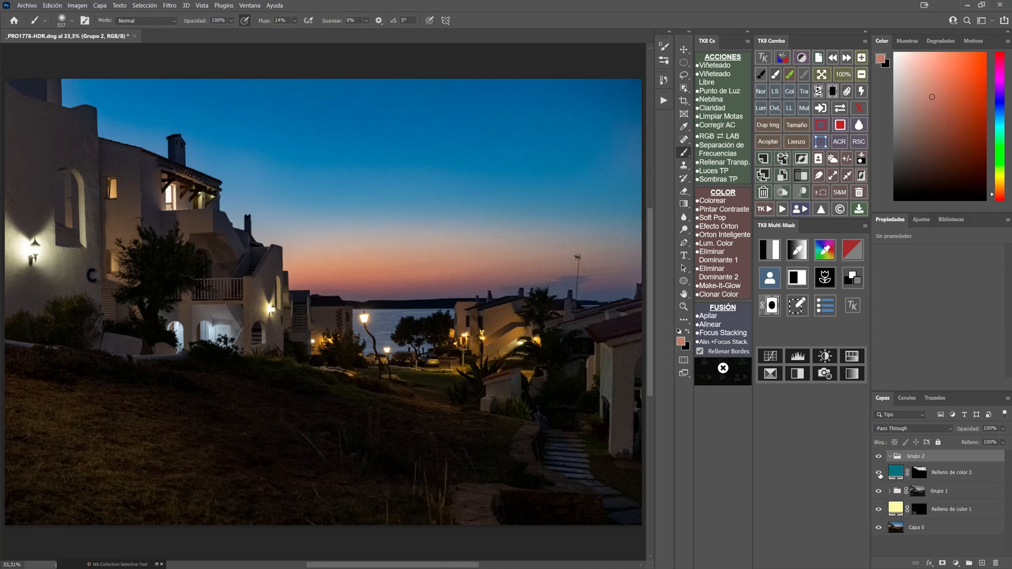
left_click(879, 473)
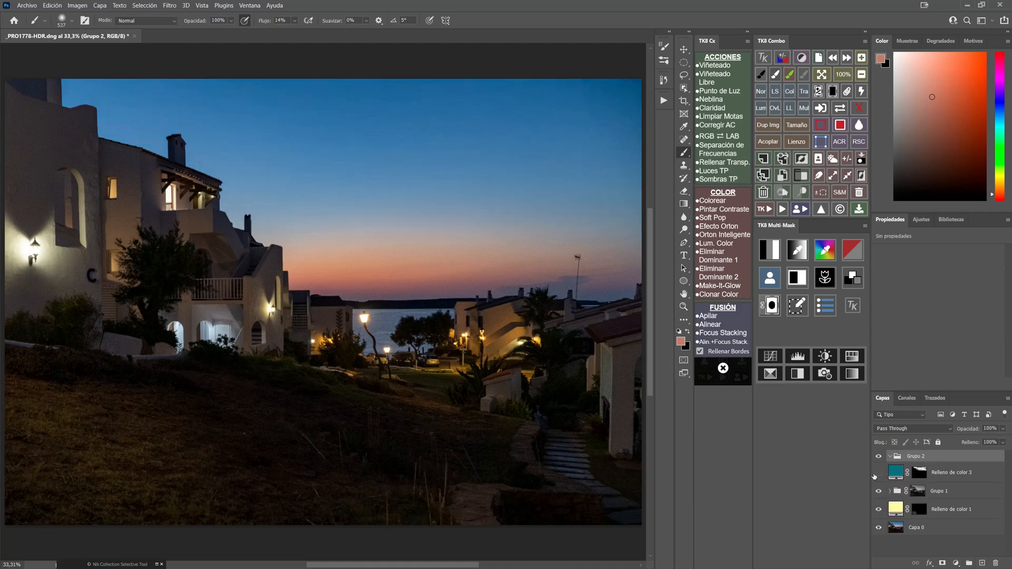
- Sample the blue tones across the upper sky for a Color Range selection, adding several samples
left_click(144, 5)
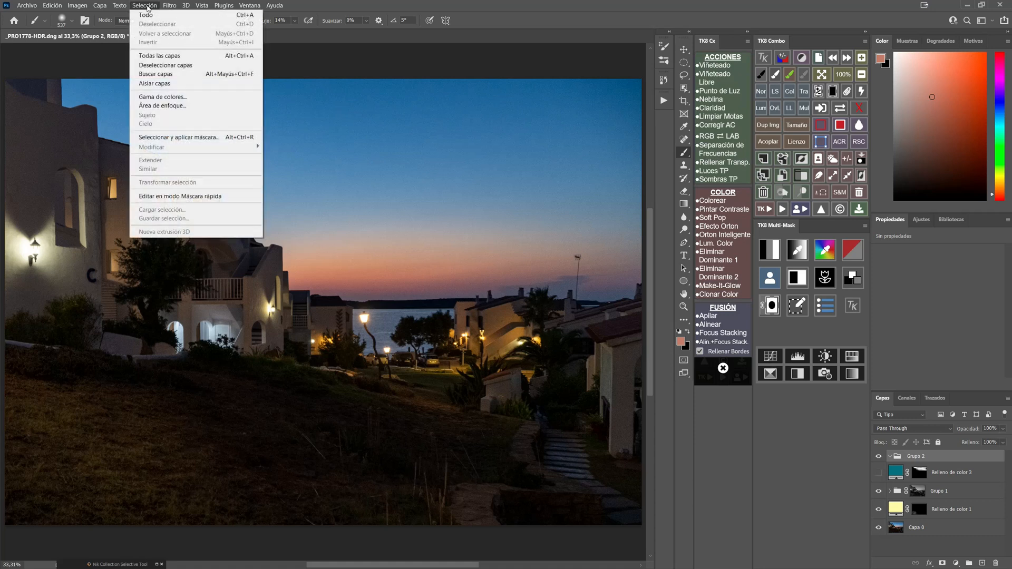
left_click(176, 98)
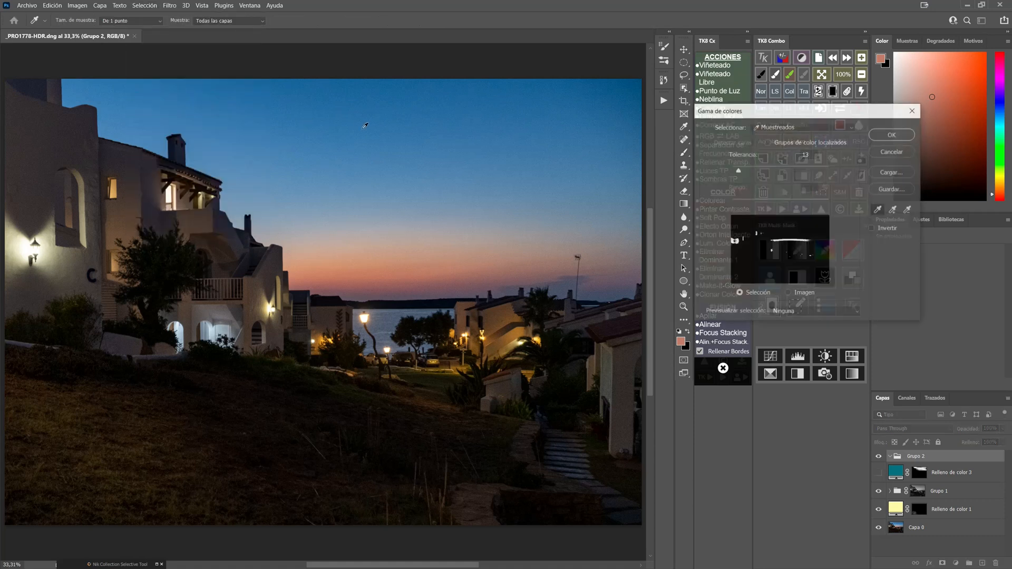
left_click(383, 102)
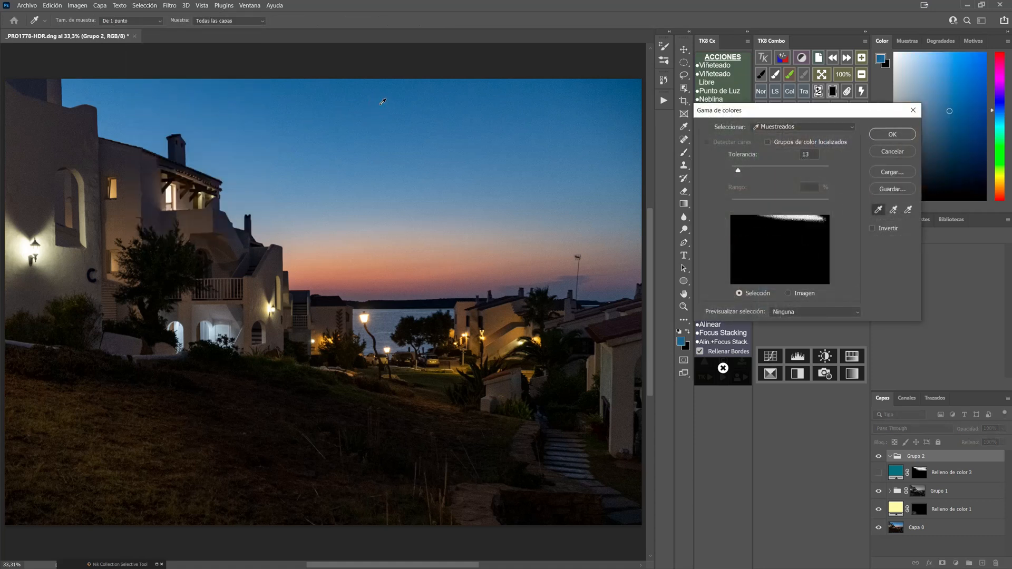
left_click(893, 210)
left_click(611, 93)
left_click(264, 125)
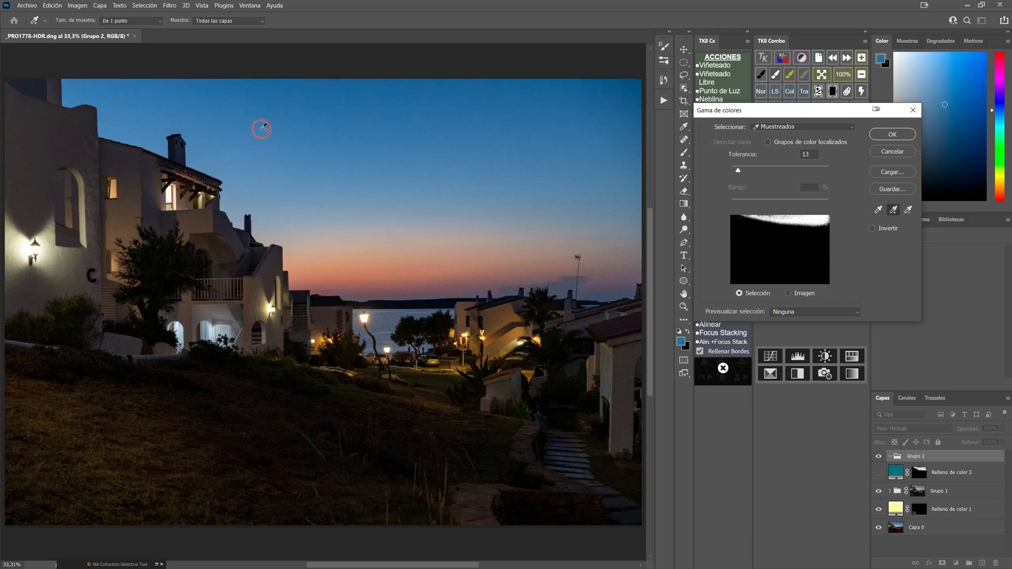
left_click(112, 97)
left_click(248, 154)
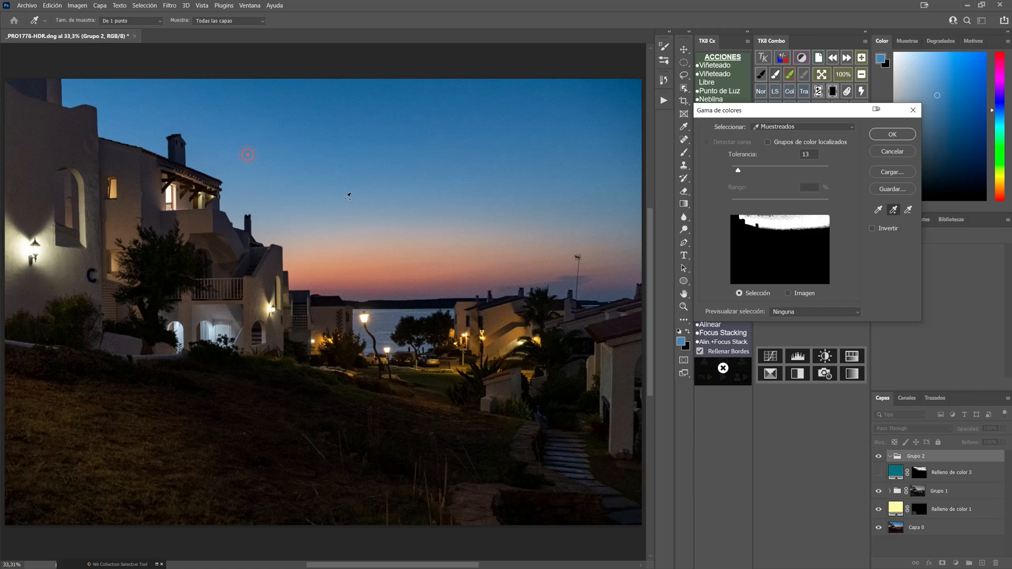
left_click(379, 184)
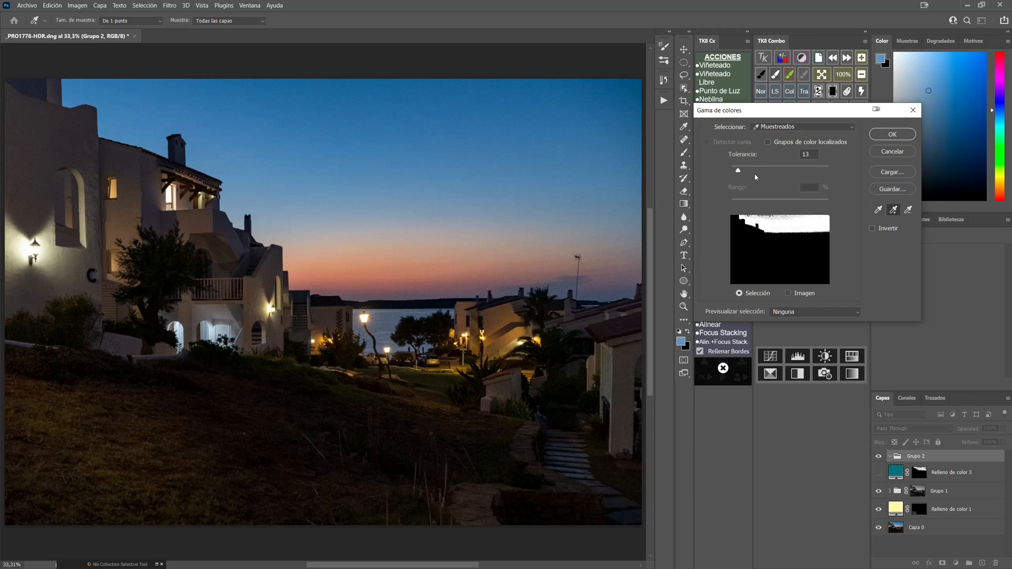
- Set the Color Range tolerance to 26 and turn the sky selection into a mask on Grupo 2
left_click_drag(738, 171, 744, 170)
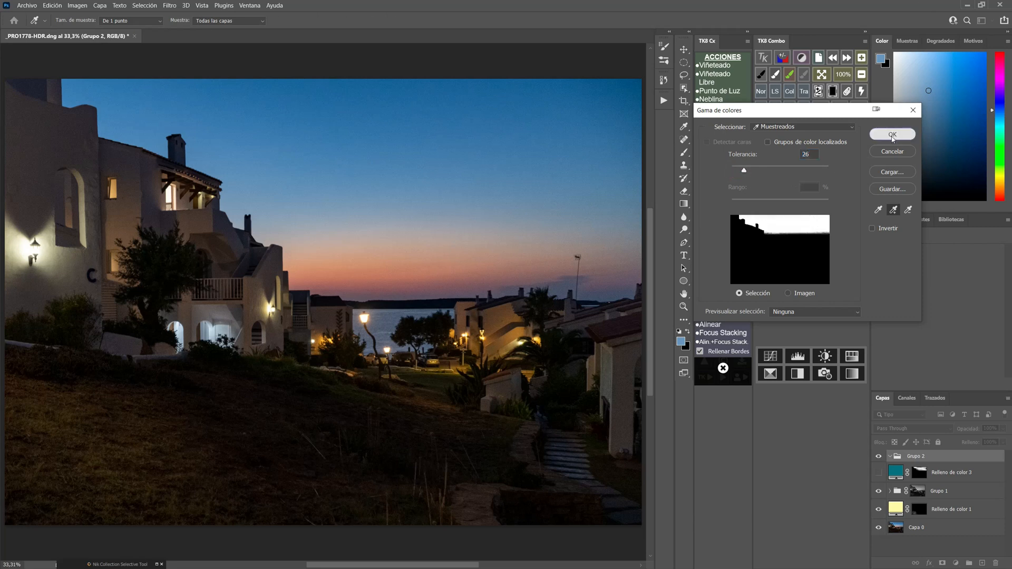
left_click(892, 134)
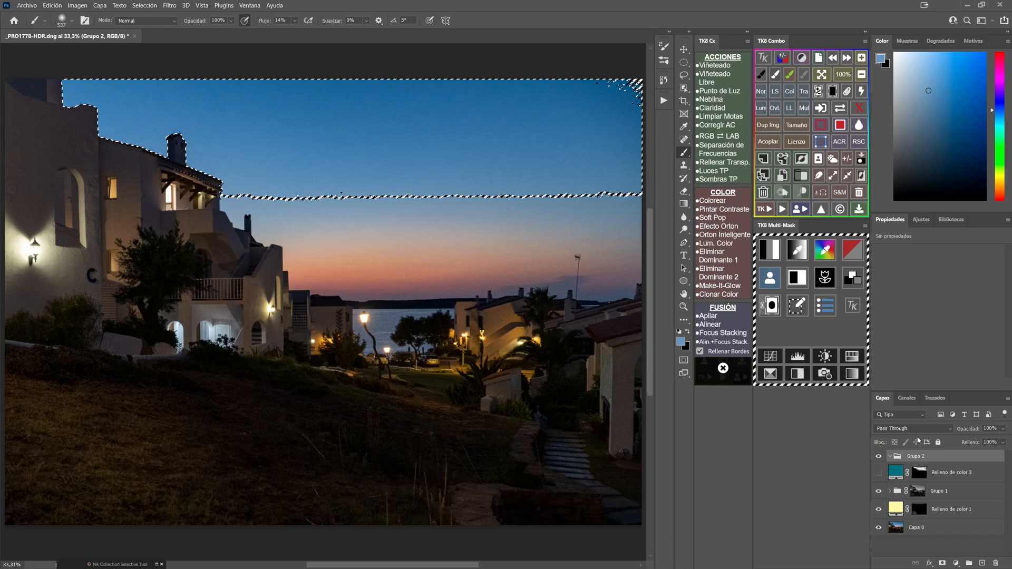
left_click(942, 564)
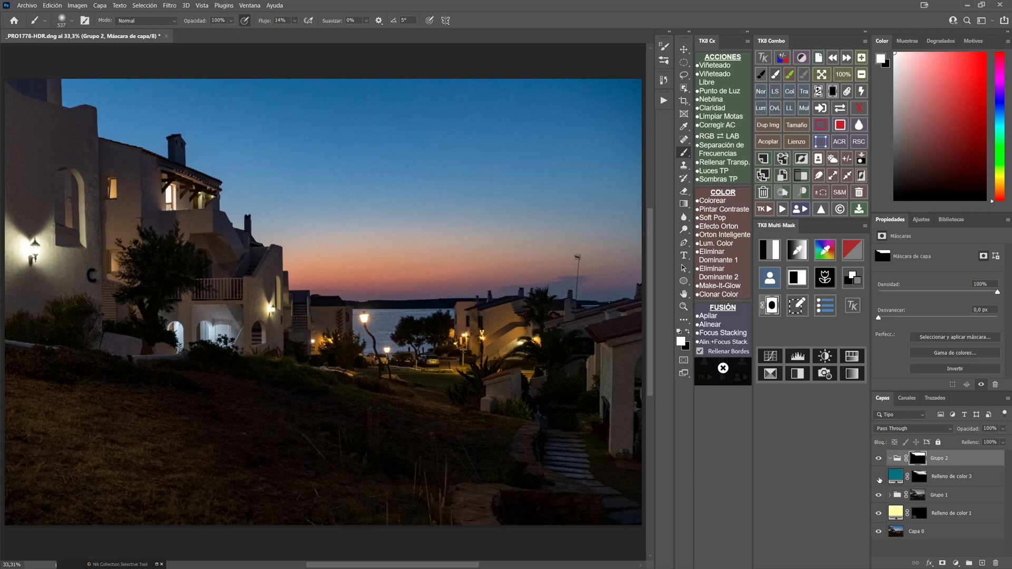
- Show Relleno de color 3 again, move it into Grupo 2 and collapse the group
left_click(879, 478)
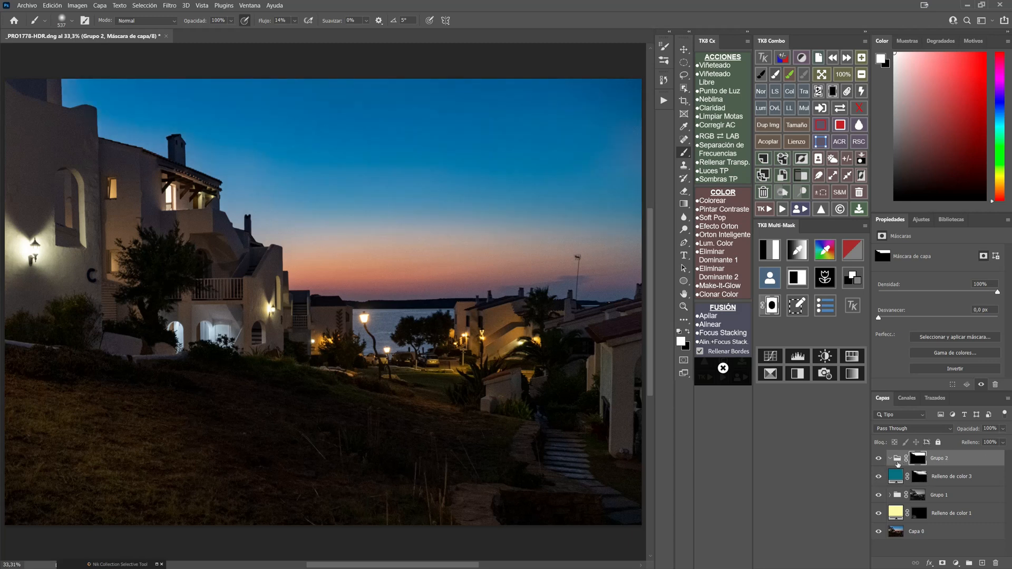
left_click(880, 460)
left_click(879, 459)
left_click_drag(896, 483, 898, 469)
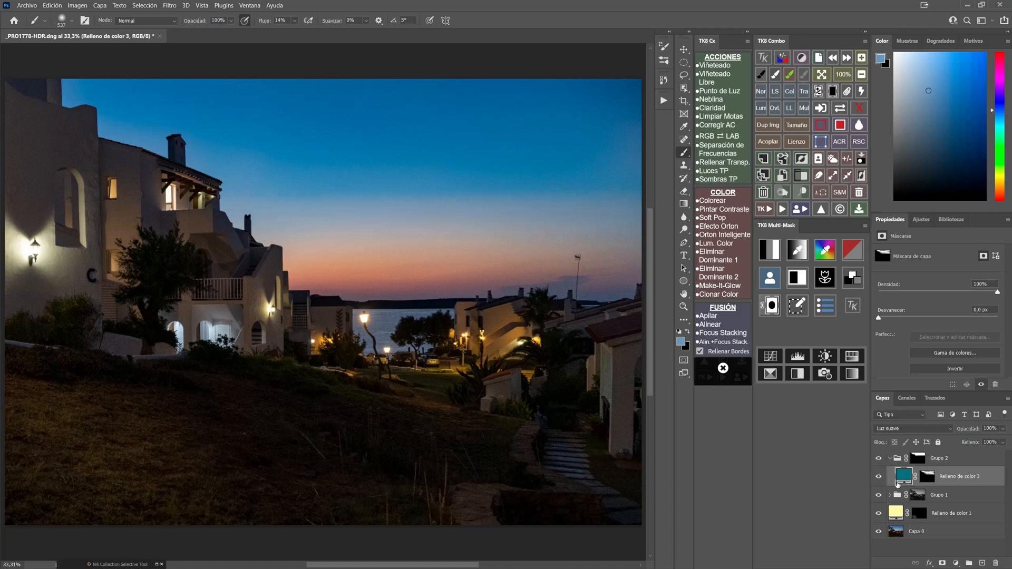
left_click(890, 459)
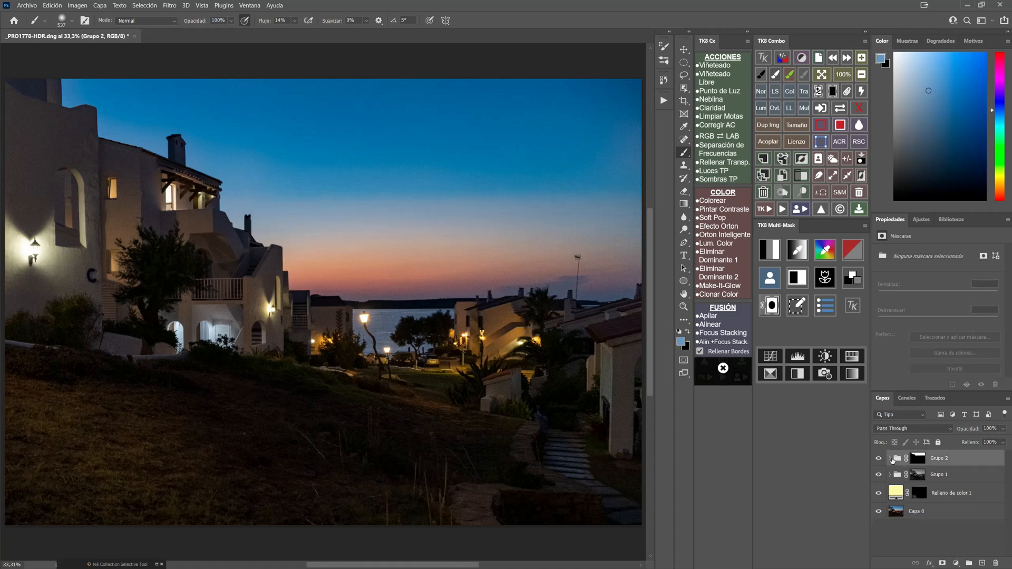
- Toggle Grupo 2's visibility repeatedly to compare the masked sky tint
left_click(879, 459)
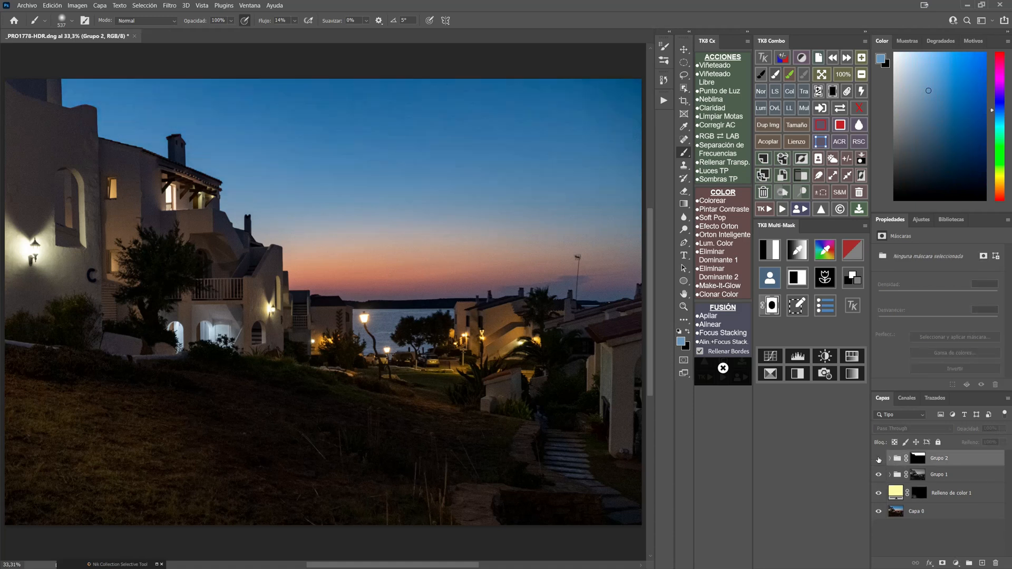
left_click(879, 459)
left_click(879, 459)
left_click(879, 459)
left_click(879, 459)
left_click(879, 459)
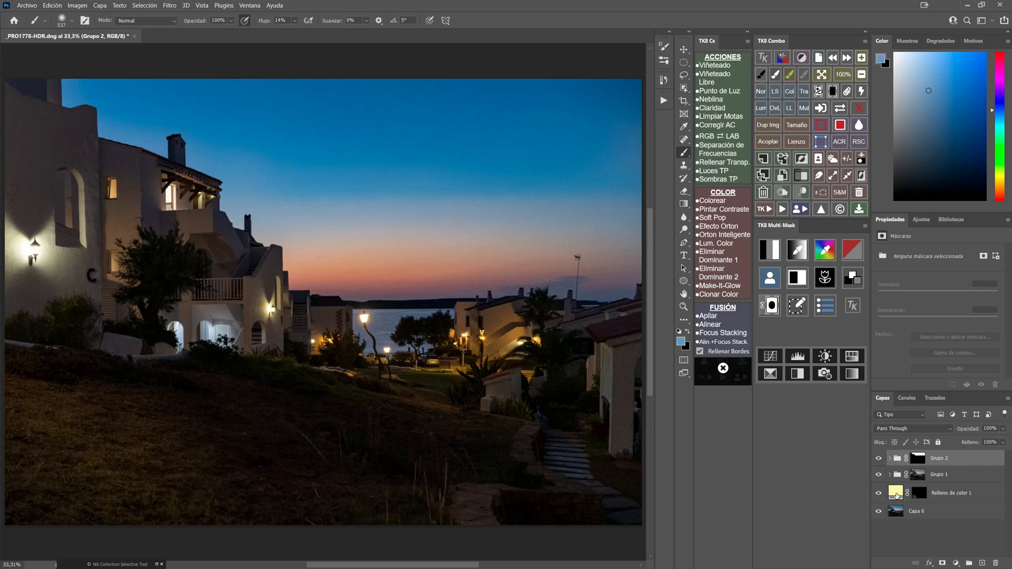
- Target the layer mask of Relleno de color 1 for painting, with the foreground colour set to white
left_click(897, 496)
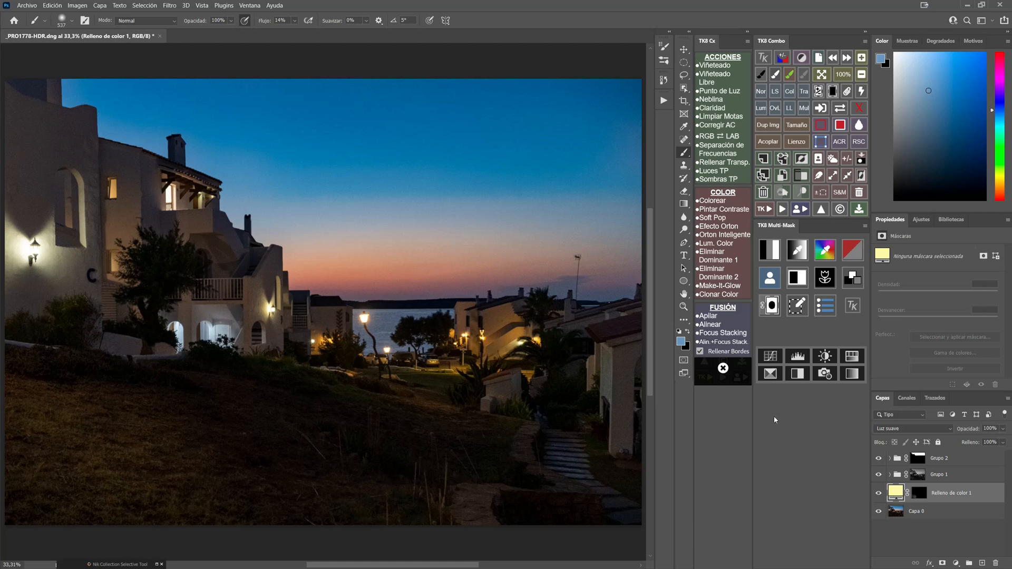
left_click(680, 332)
left_click(687, 331)
left_click(919, 493)
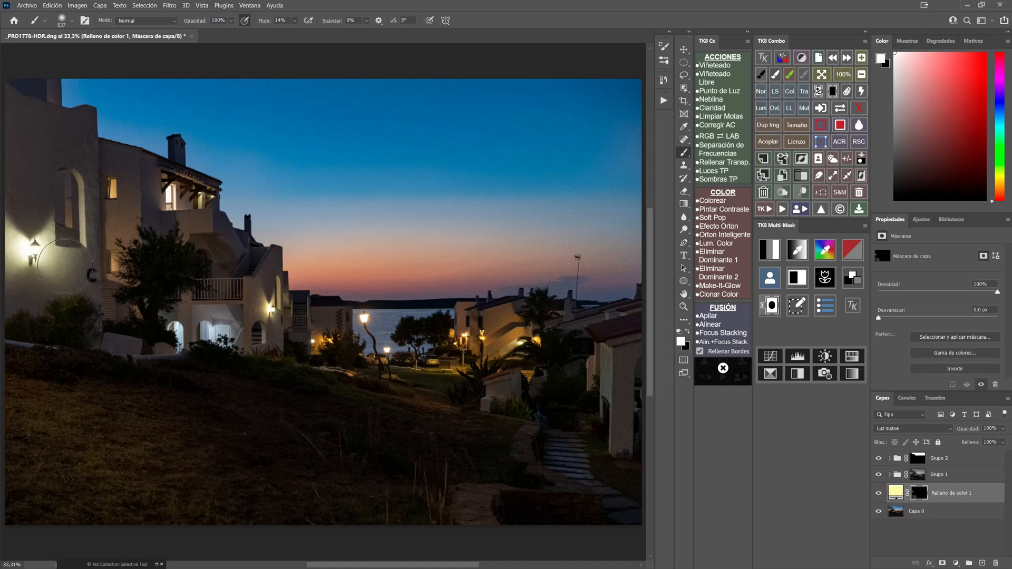
- Try painting light on the wall around the lamp beside the arch at 14% flow, and undo it
left_click_drag(61, 263, 83, 273)
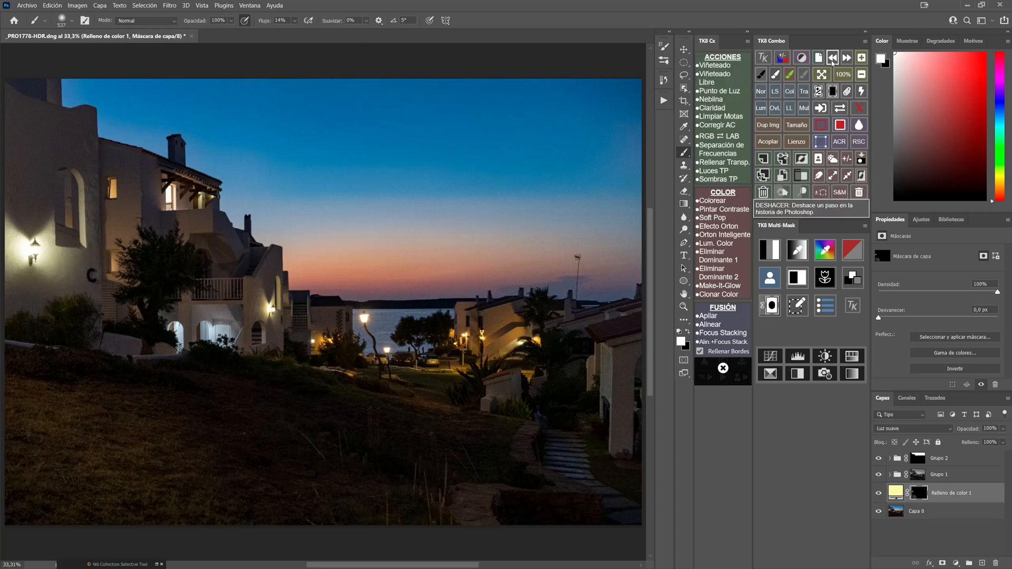
left_click(834, 59)
left_click(833, 59)
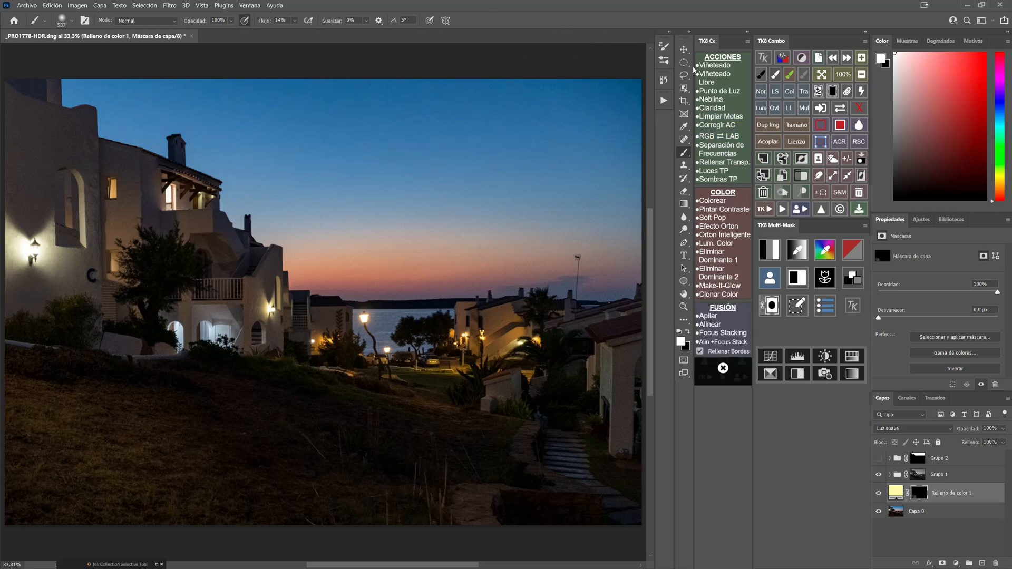
- Set the brush flow to 1% and toggle Relleno de color 1's visibility to compare its lightening effect
type("1")
key("Return")
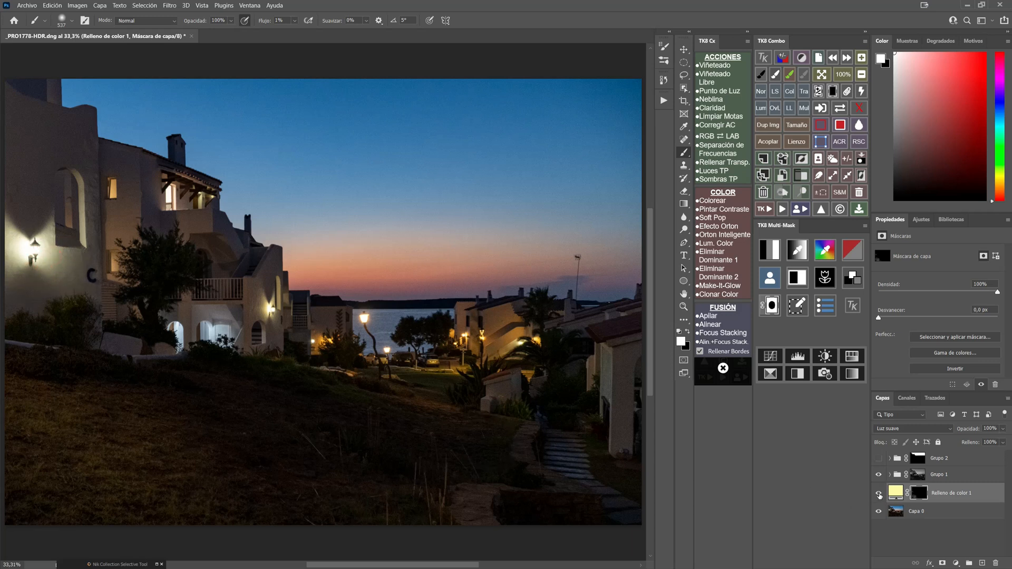
left_click(879, 493)
left_click(879, 493)
left_click(879, 494)
left_click(879, 494)
- Make Grupo 2 visible again and select Grupo 1
left_click(879, 459)
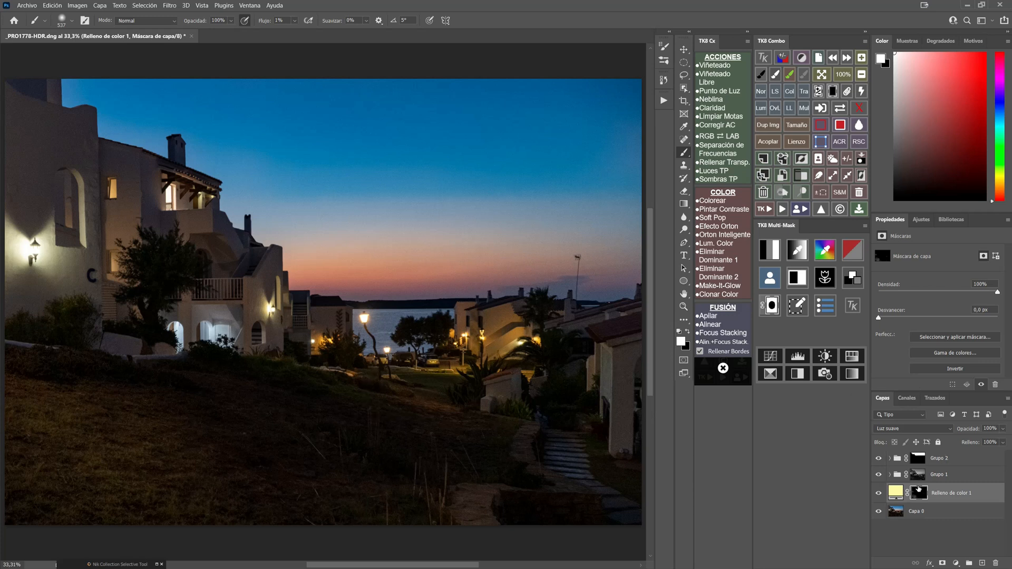
left_click(891, 478)
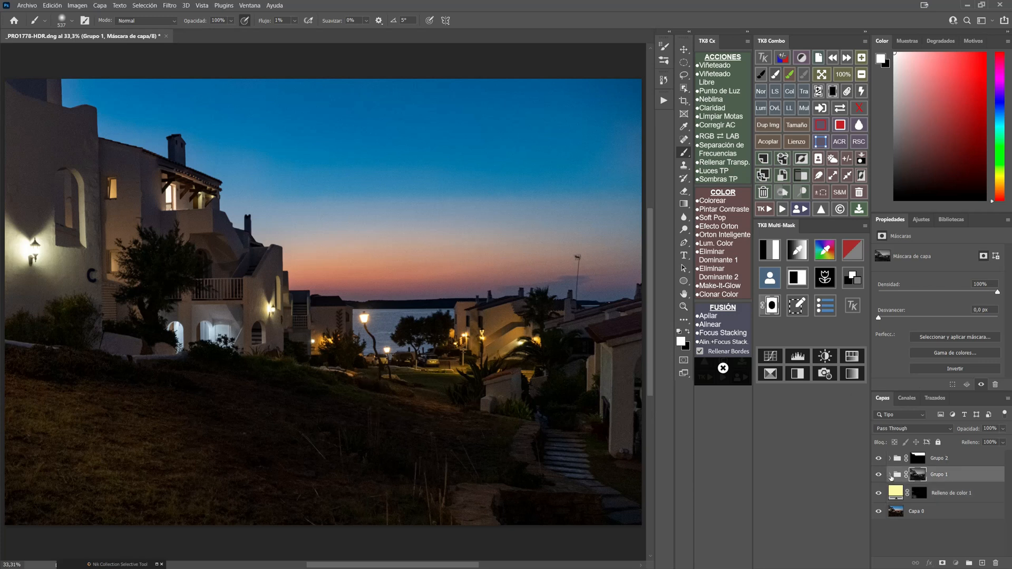
- Expand Grupo 1 to check the layer mask of Relleno de color 2, and collapse the group again
left_click(891, 475)
left_click(926, 496)
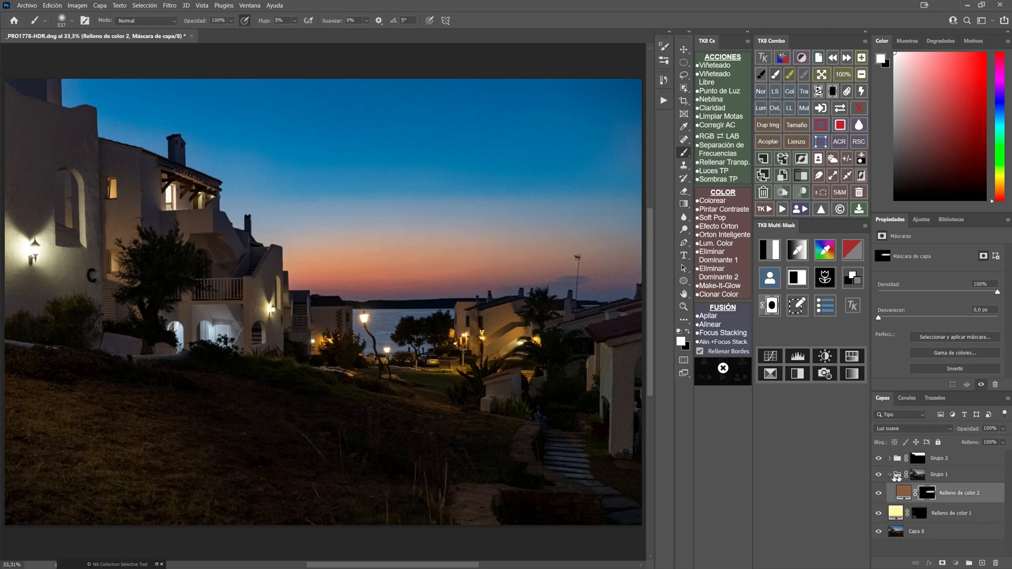
left_click(895, 475)
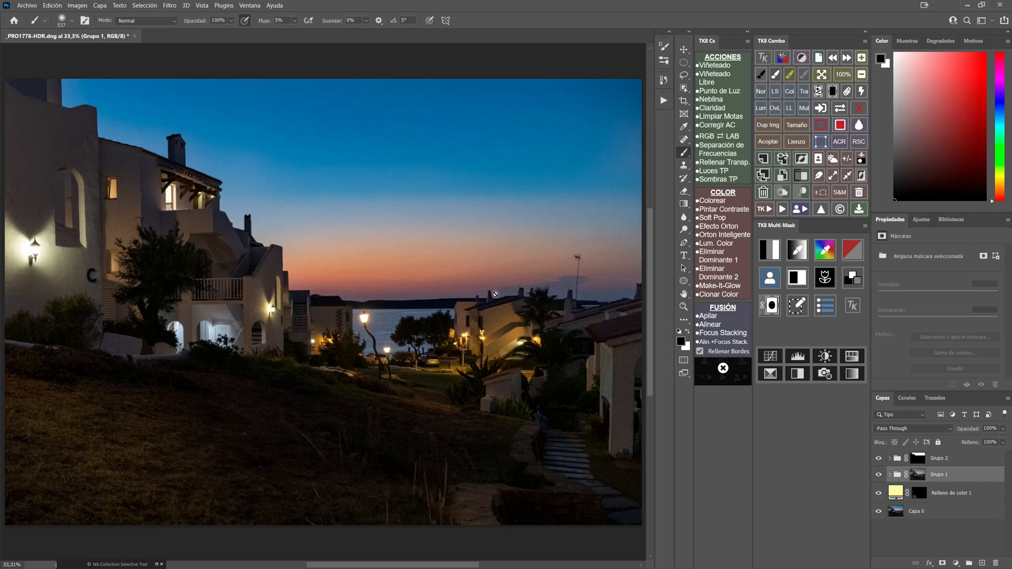
- Set the brush flow to 100% and add a solid colour fill layer in dark yellow-brown 342c0e above Grupo 2
type("100")
key("Return")
left_click(965, 464)
left_click(956, 565)
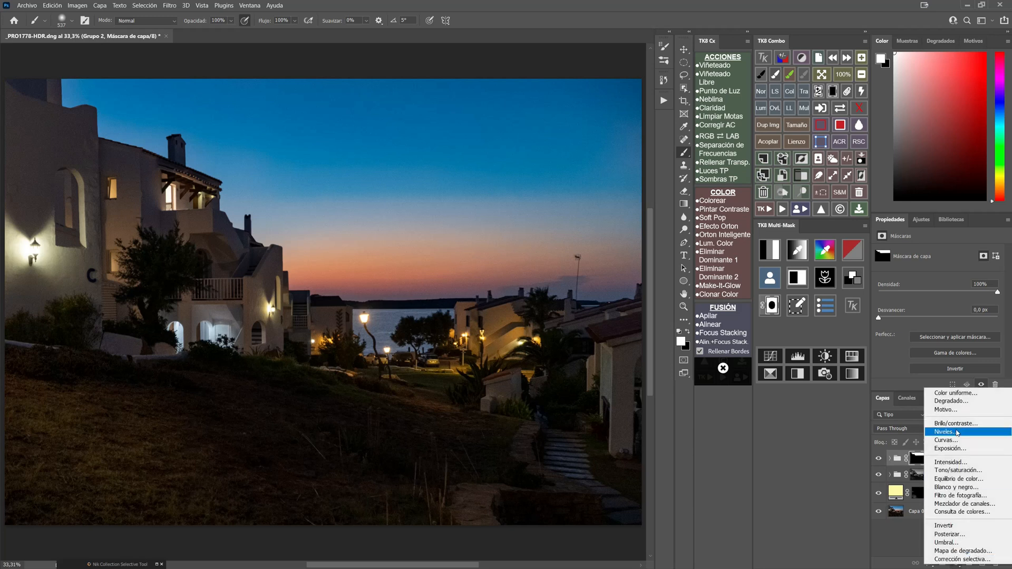
left_click(950, 395)
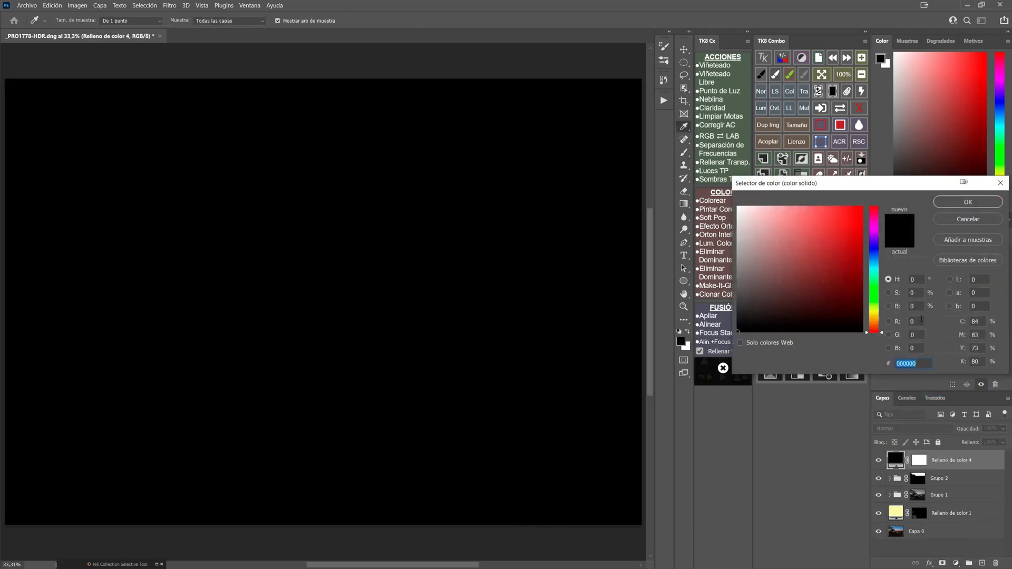
left_click(881, 318)
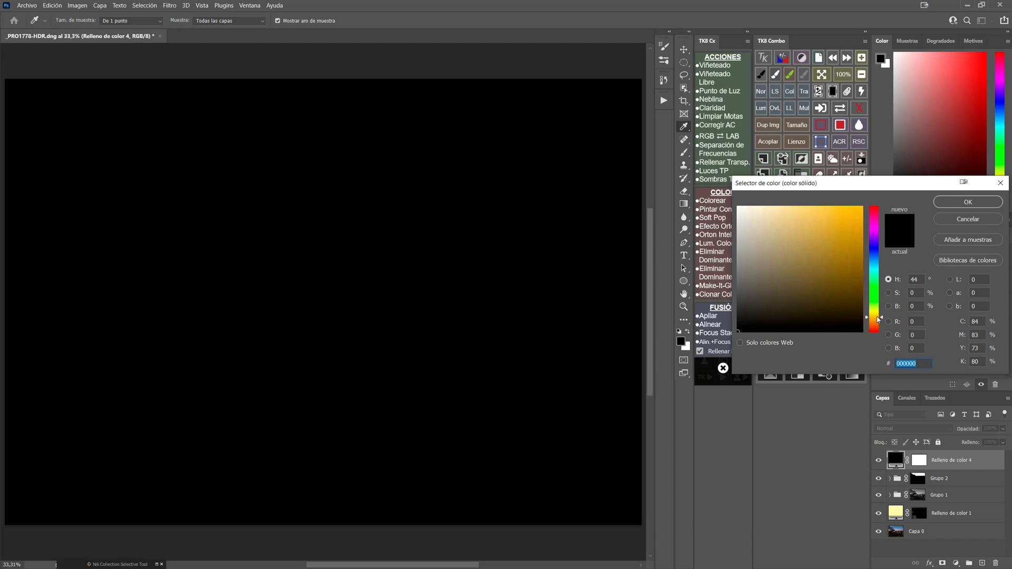
left_click(882, 316)
left_click_drag(794, 308, 829, 307)
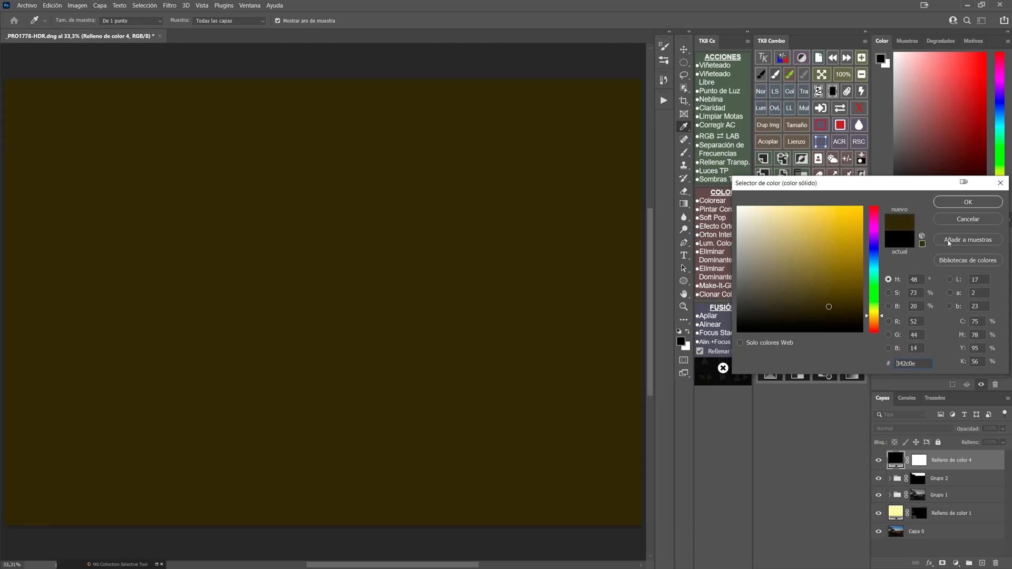
left_click(968, 203)
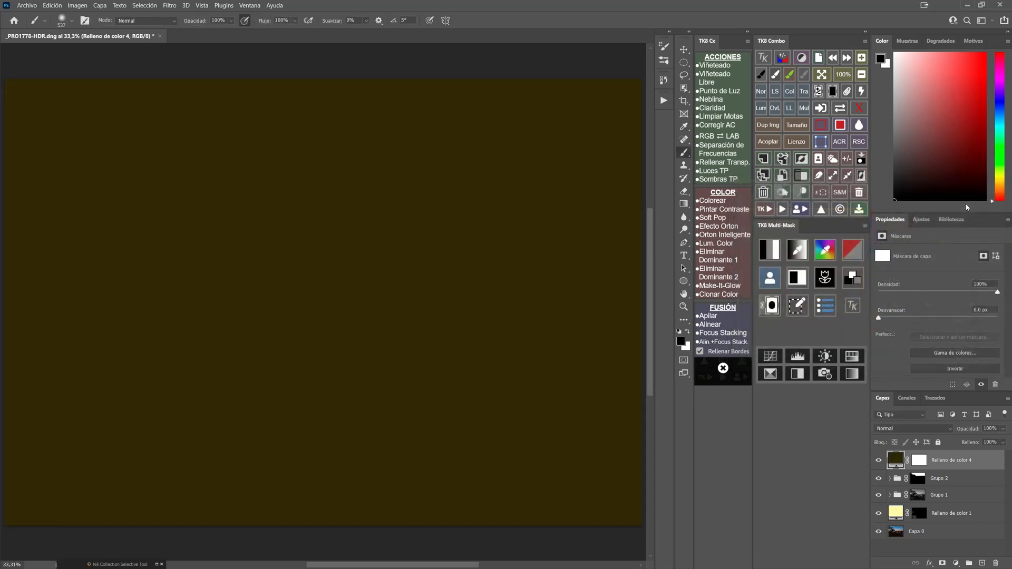
- Set Relleno de color 4's blend mode to Luz suave and invert its layer mask to black
left_click(896, 431)
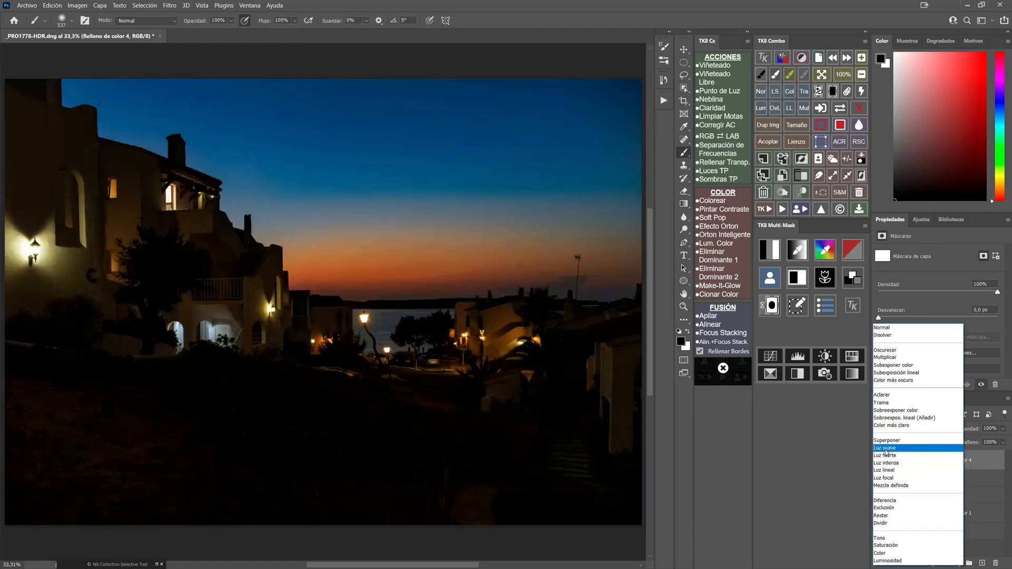
left_click(887, 449)
left_click(920, 462)
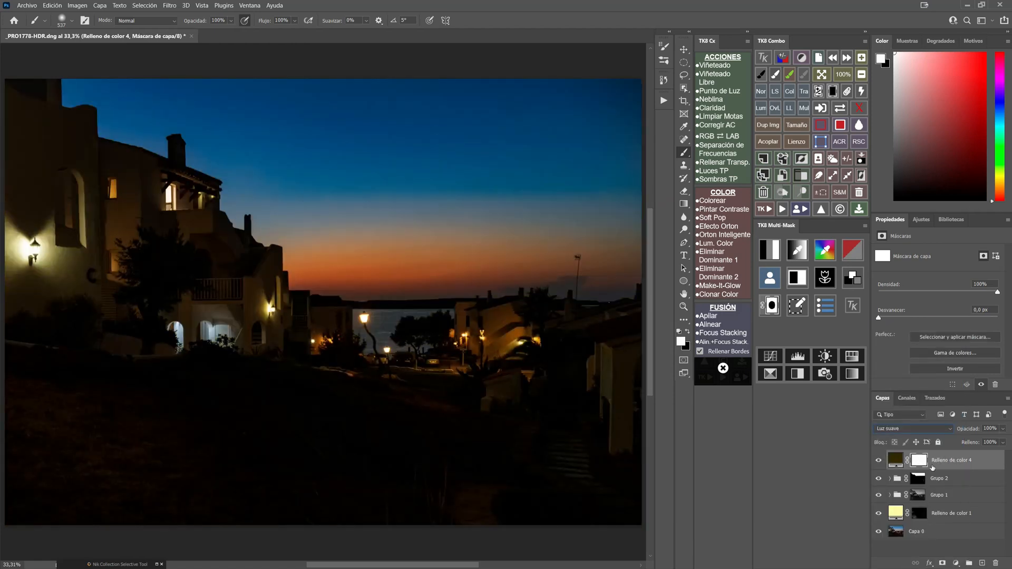
left_click(956, 369)
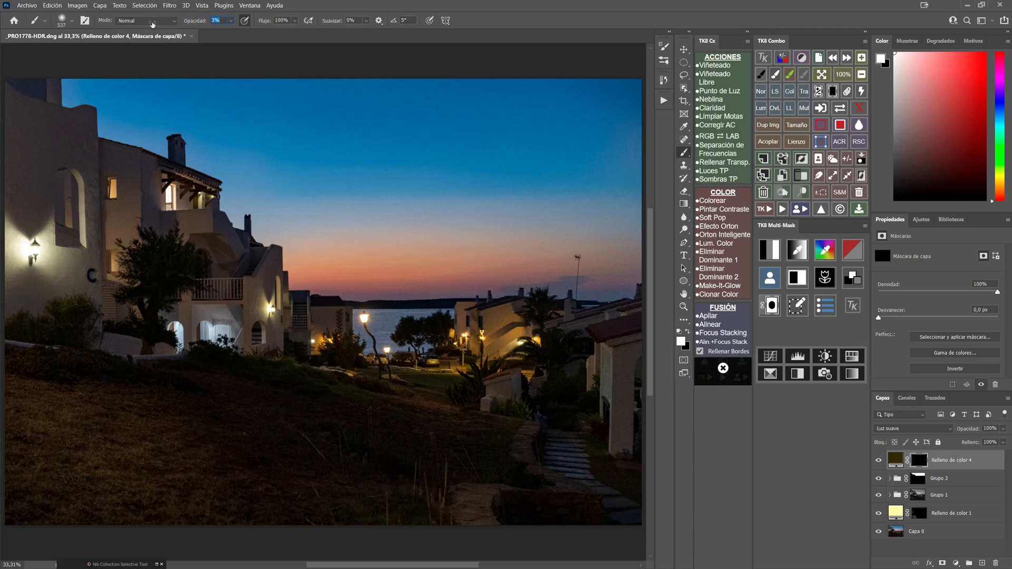
- Set the brush opacity to 5%, paint faint strokes over the house and horizon on Relleno de color 4's mask, and view the mask alone
left_click_drag(153, 23, 154, 24)
left_click(838, 109)
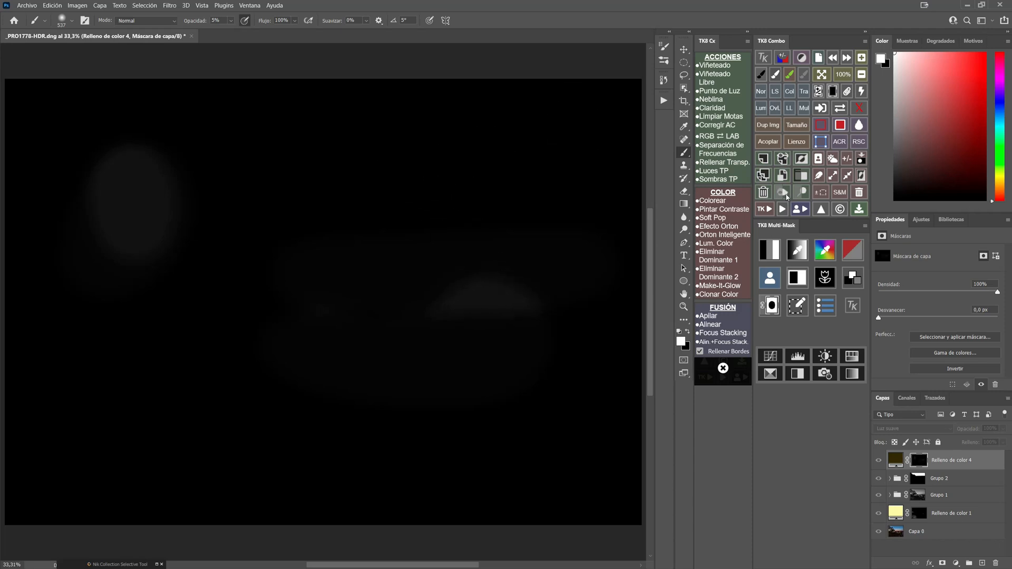
left_click(840, 108)
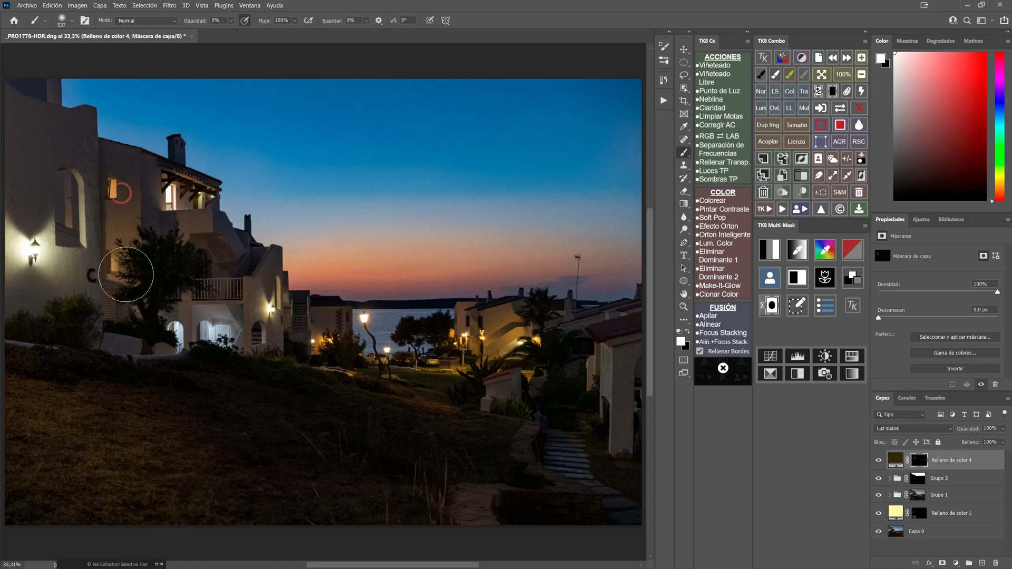
- Build up repeated 5% opacity strokes on the facade from the small window down past the tree, and inspect the mask
left_click(128, 184)
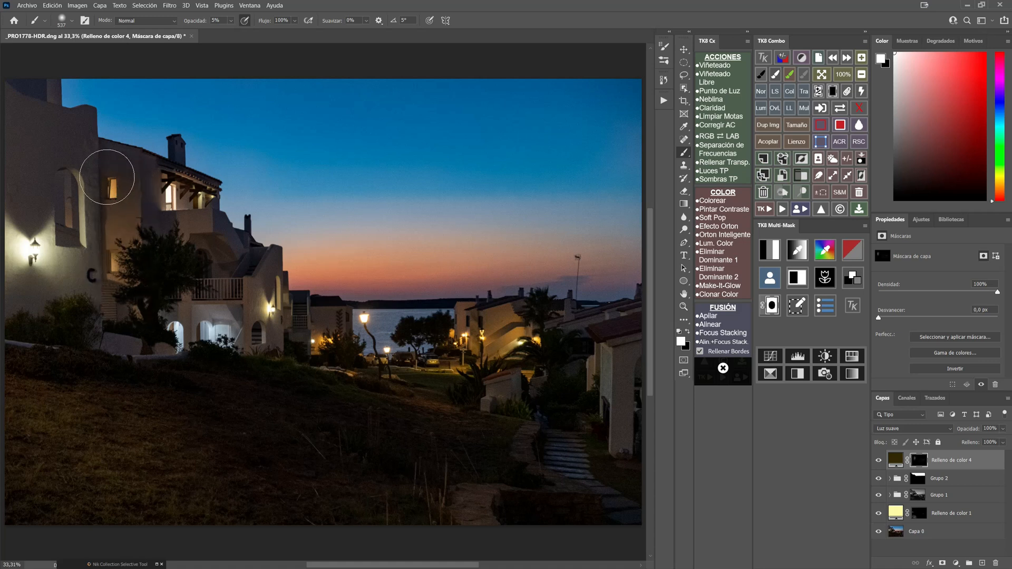
mouse_move(127, 172)
left_mouse_down()
mouse_move(124, 255)
mouse_move(122, 179)
left_mouse_up()
left_click_drag(120, 177, 123, 292)
left_click(840, 109)
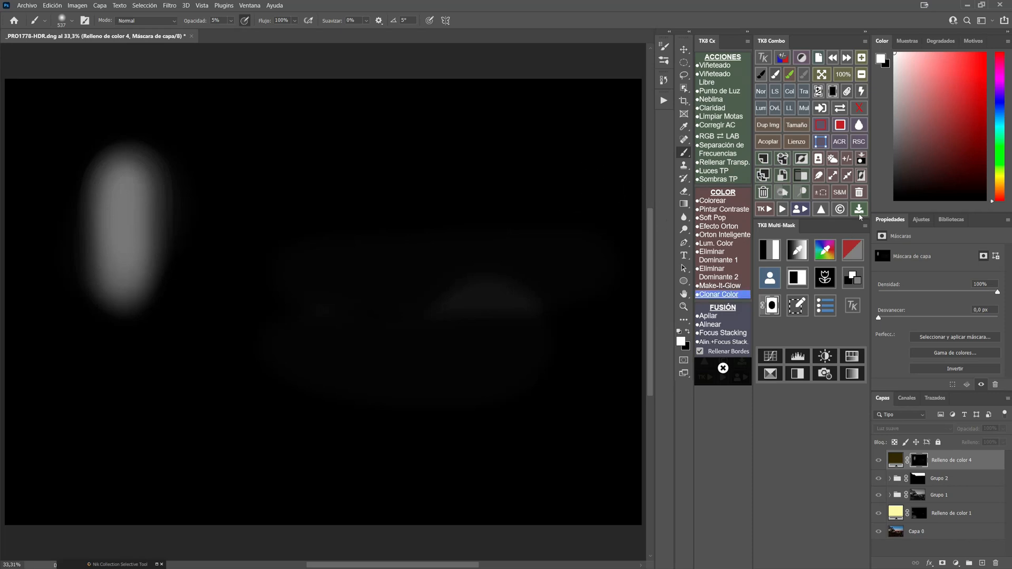
left_click(840, 108)
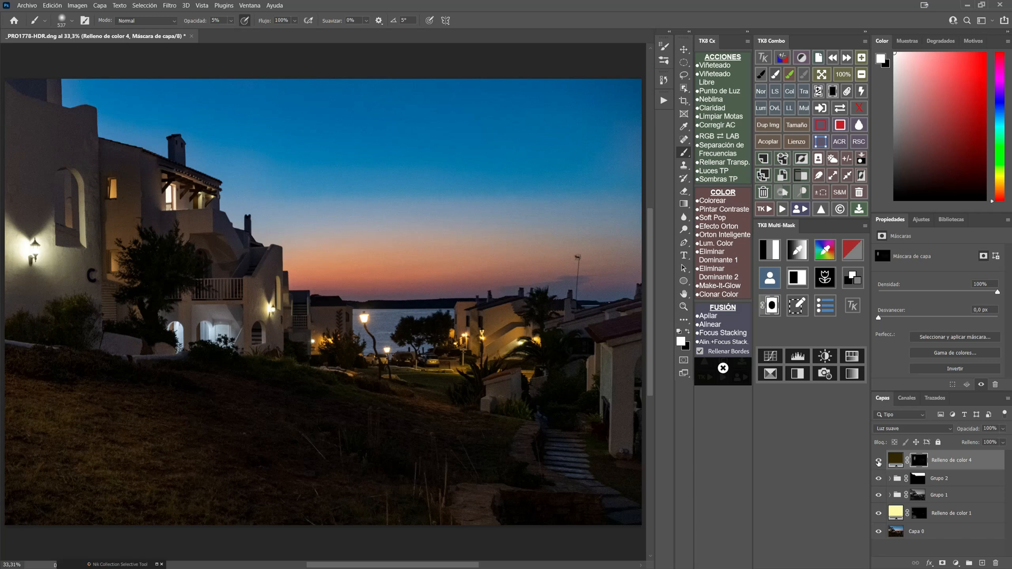
- Toggle Relleno de color 4's visibility to compare the darkening on the facade
left_click(880, 462)
left_click(879, 463)
left_click(879, 463)
left_click(879, 462)
left_click(879, 462)
left_click(879, 463)
left_click(879, 462)
- Set the brush to 50% flow and 20% opacity, paint a wide band over the sky above the horizon, and inspect the mask
left_click_drag(269, 22, 245, 27)
left_click_drag(190, 23, 198, 24)
mouse_move(339, 254)
left_mouse_down()
mouse_move(516, 254)
mouse_move(345, 292)
left_mouse_up()
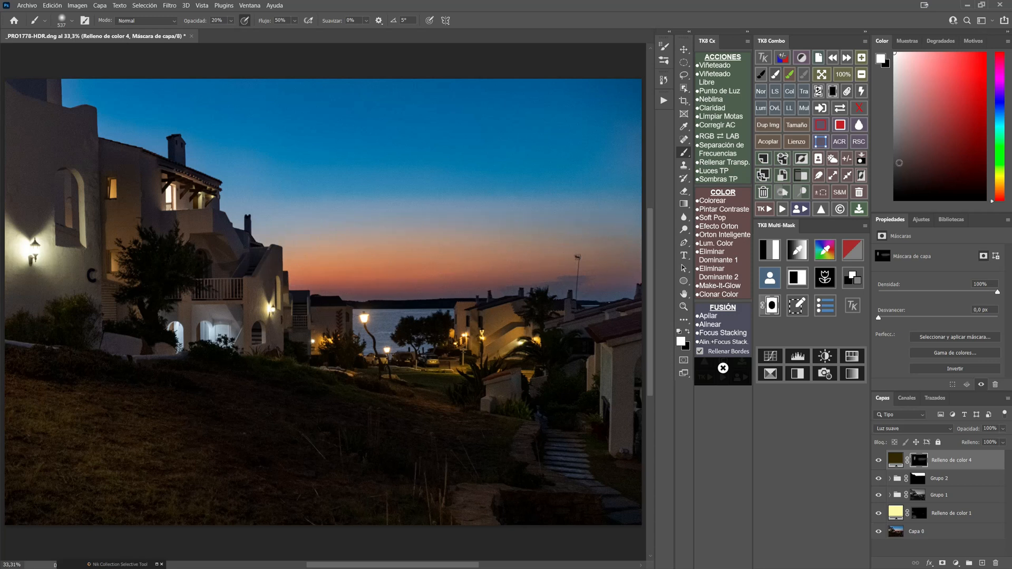
left_click(840, 107)
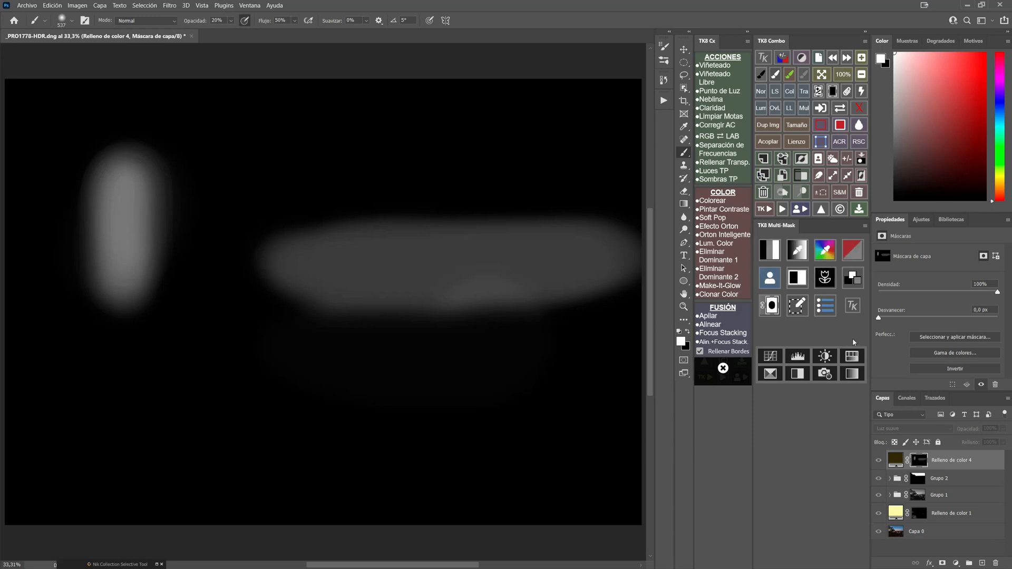
left_click(841, 110)
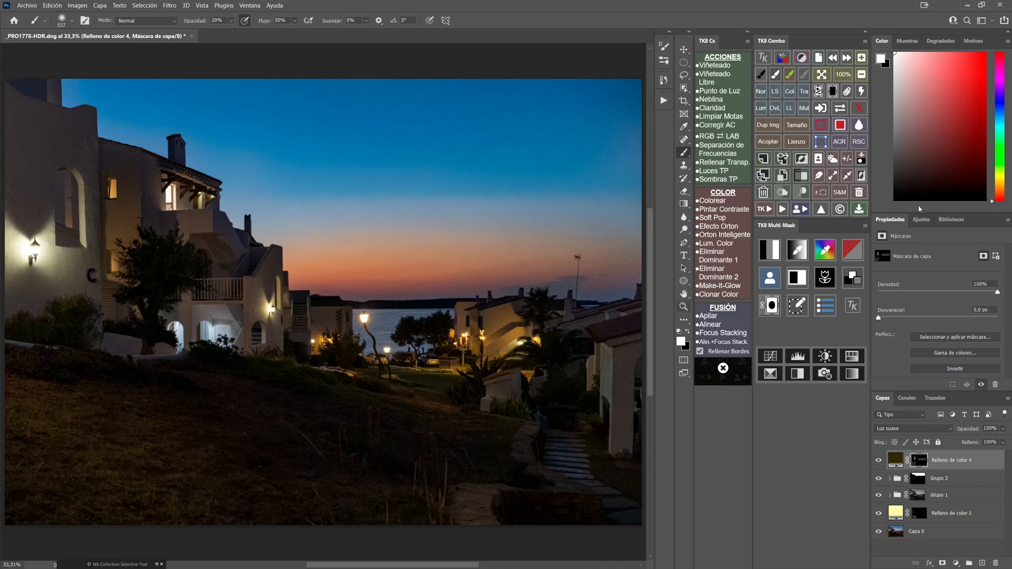
left_click(832, 60)
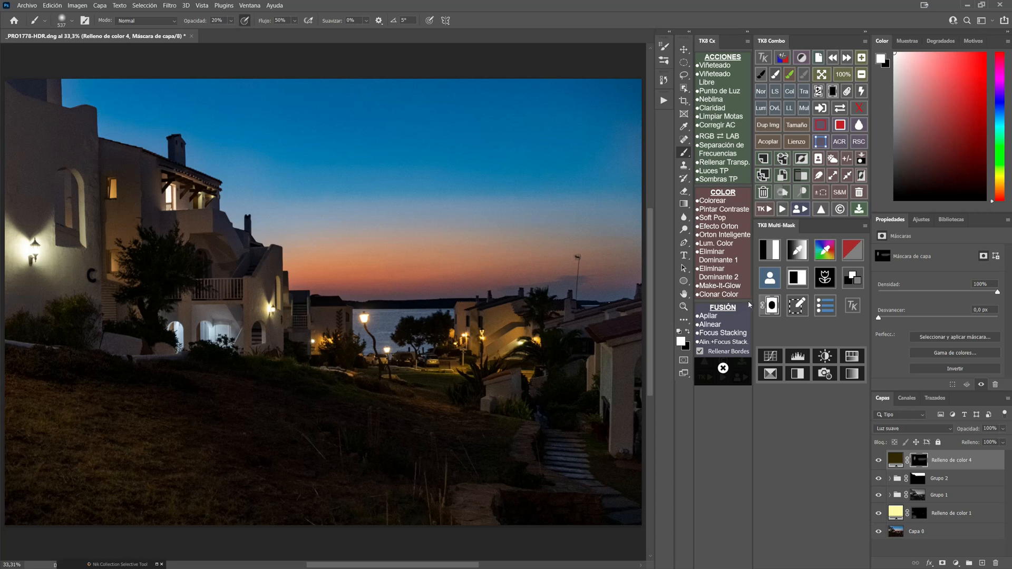